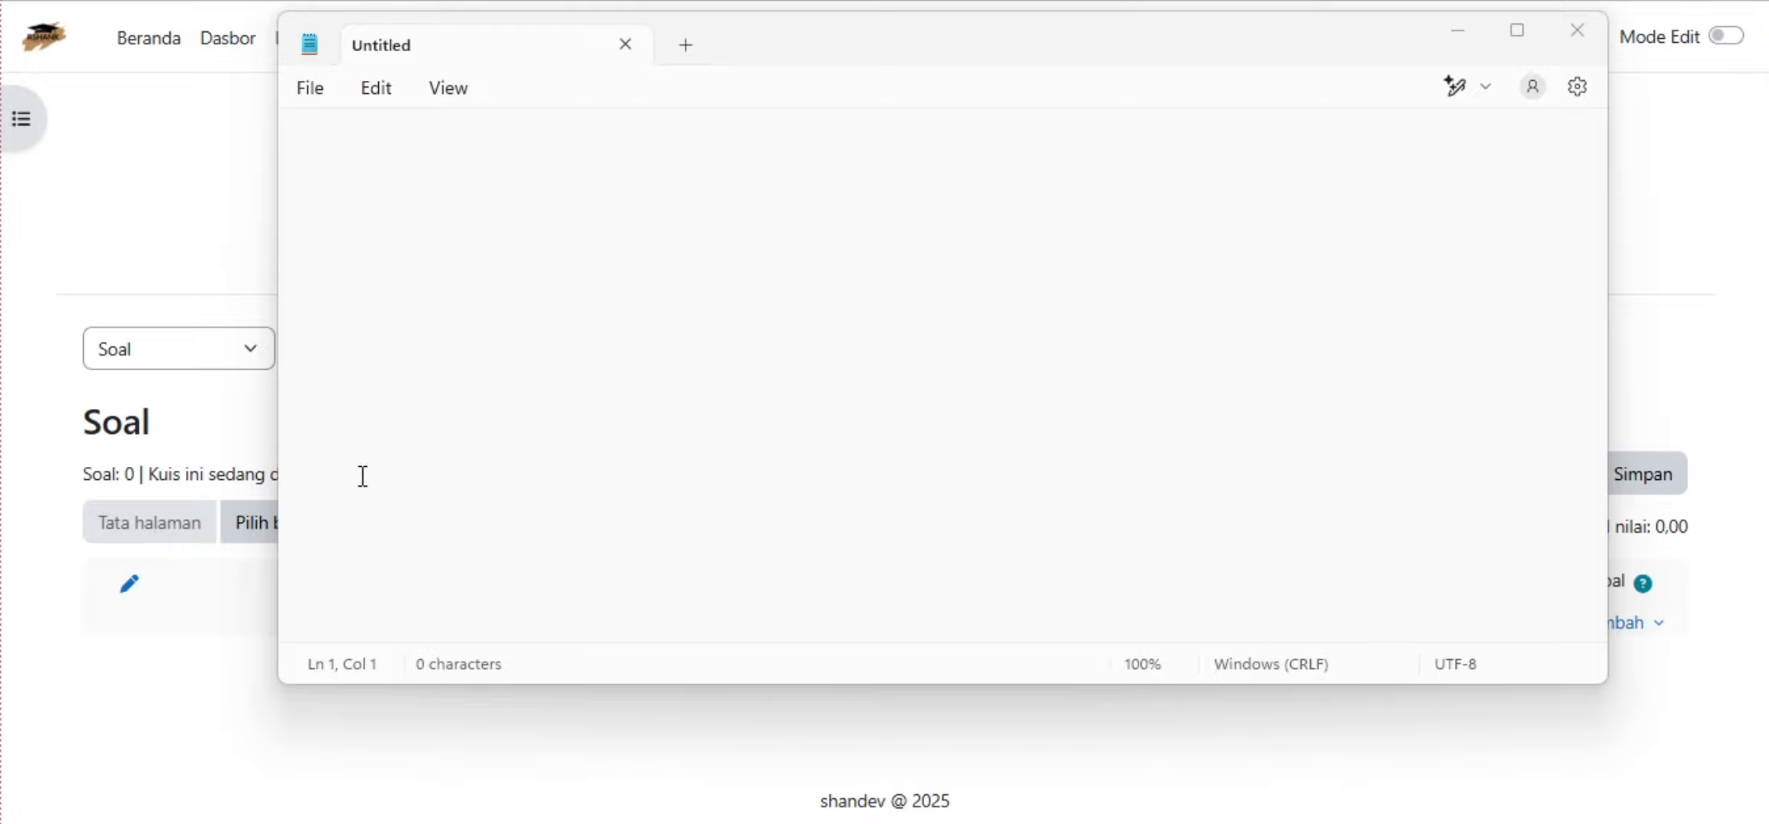
Write the question "Ibu kota dari negara Indonesia adalah…" with options A. Surabaya, B. Bandung, C. Jakarta, D. Medan and the line "ANSWER: C".
{"action": "left_click", "coordinate": [415, 335]}
{"action": "type", "text": "Ibu kota dari negara Indonesia adalah… A. Surabaya B. Bandung C. Jakarta D. Medan ANSWER: C"}
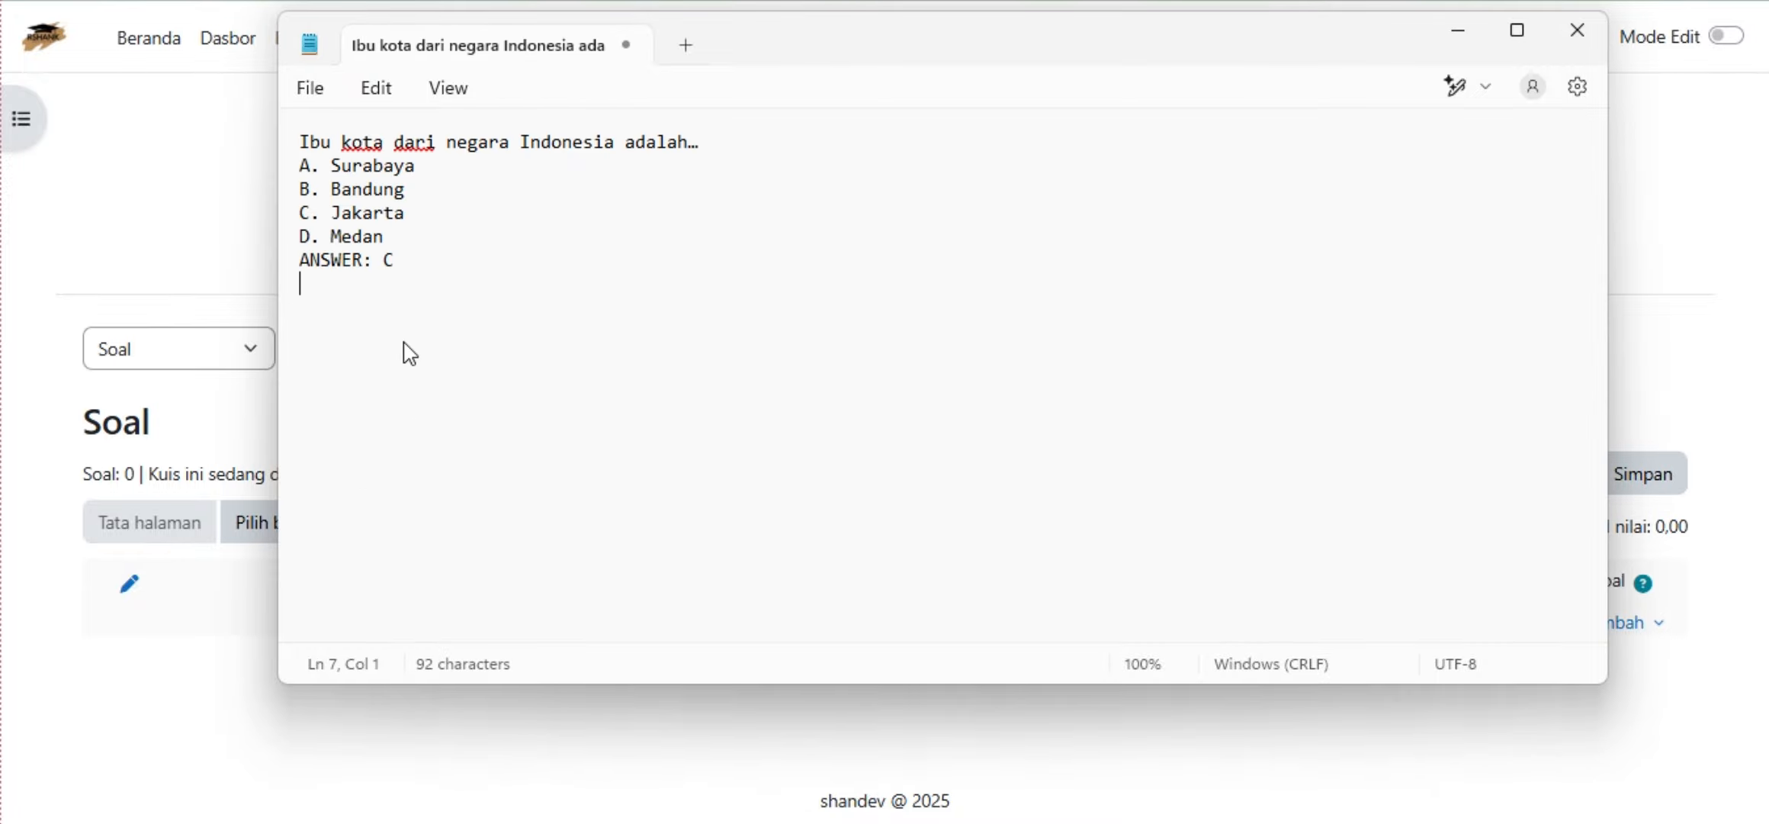
Examine the question's structure: the question line, the four lettered options and the ANSWER line.
{"action": "triple_click", "coordinate": [288, 147]}
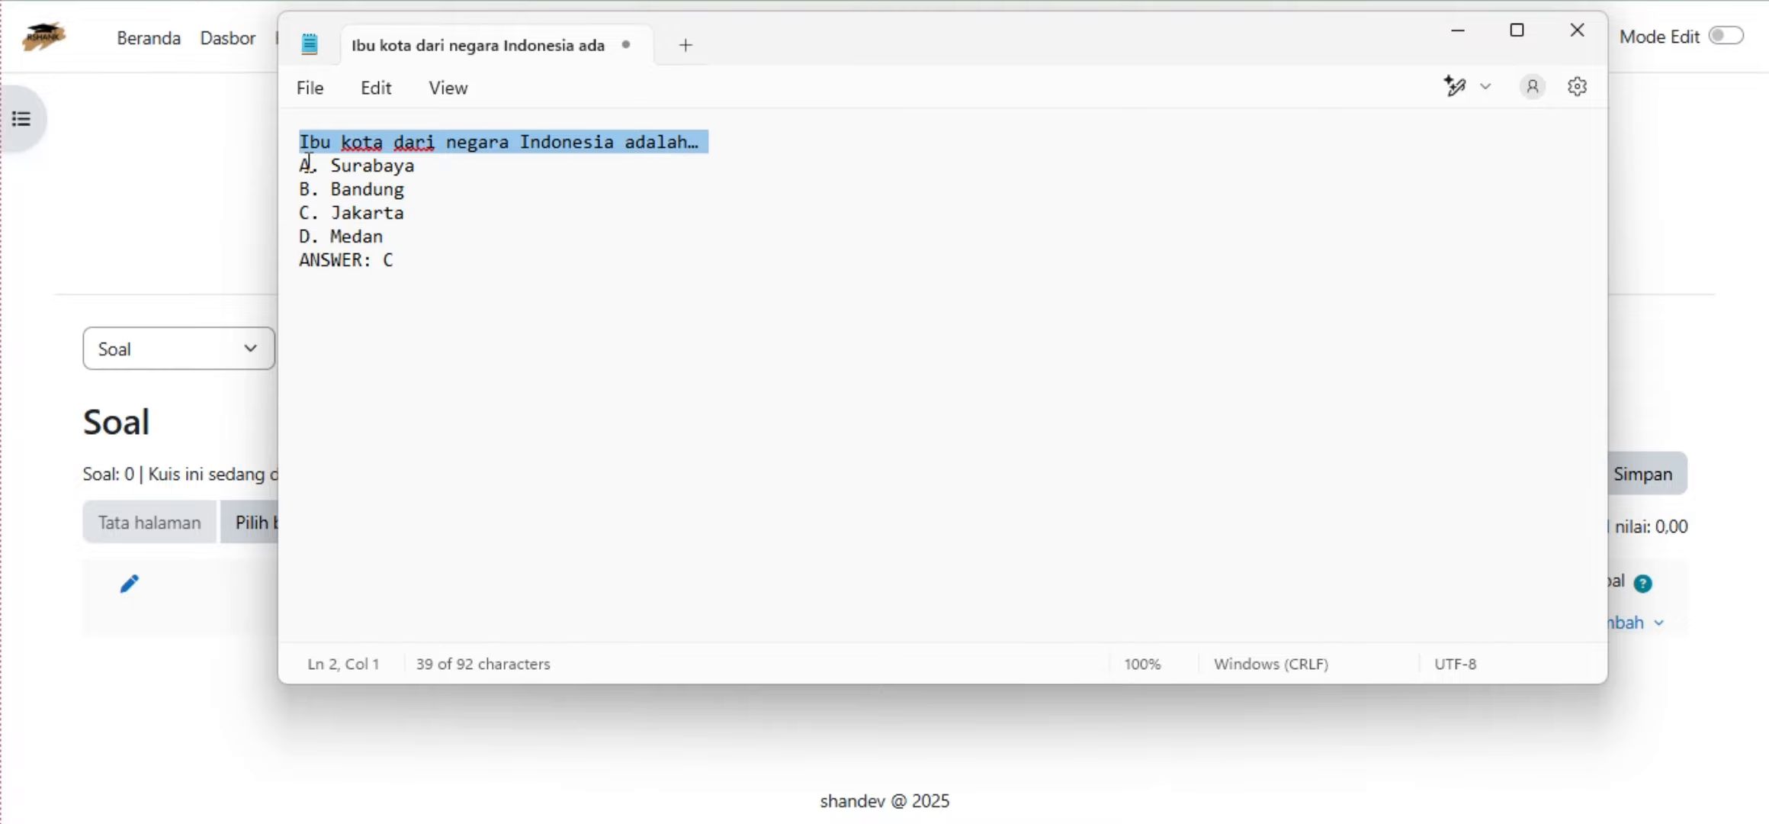
{"action": "left_click_drag", "start_coordinate": [285, 174], "coordinate": [341, 252]}
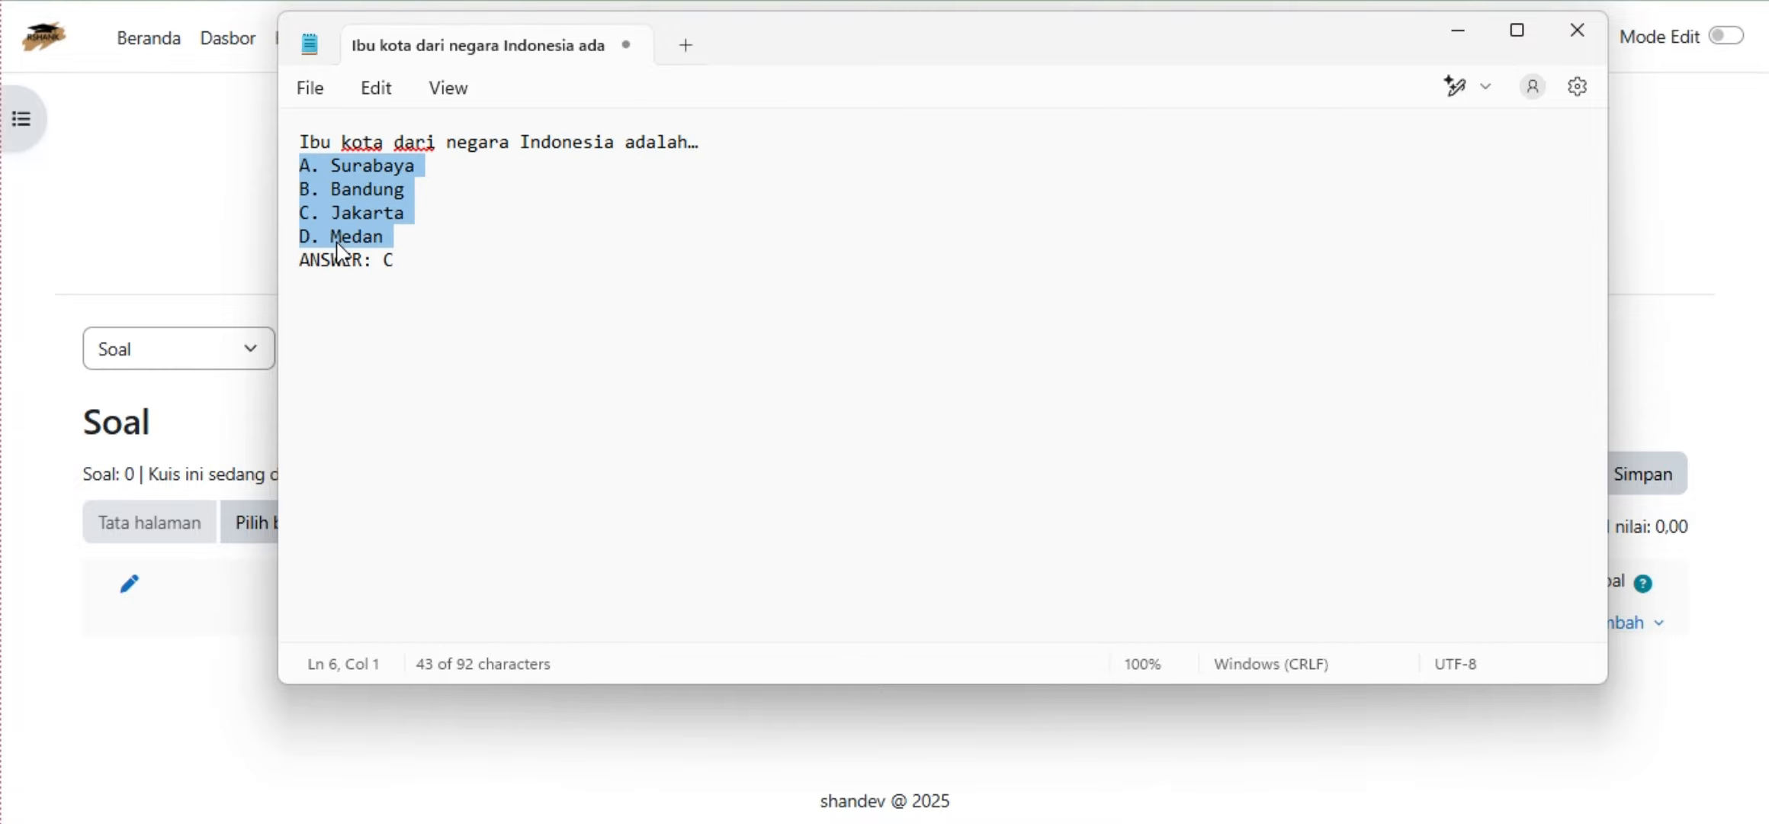
{"action": "left_click", "coordinate": [291, 264]}
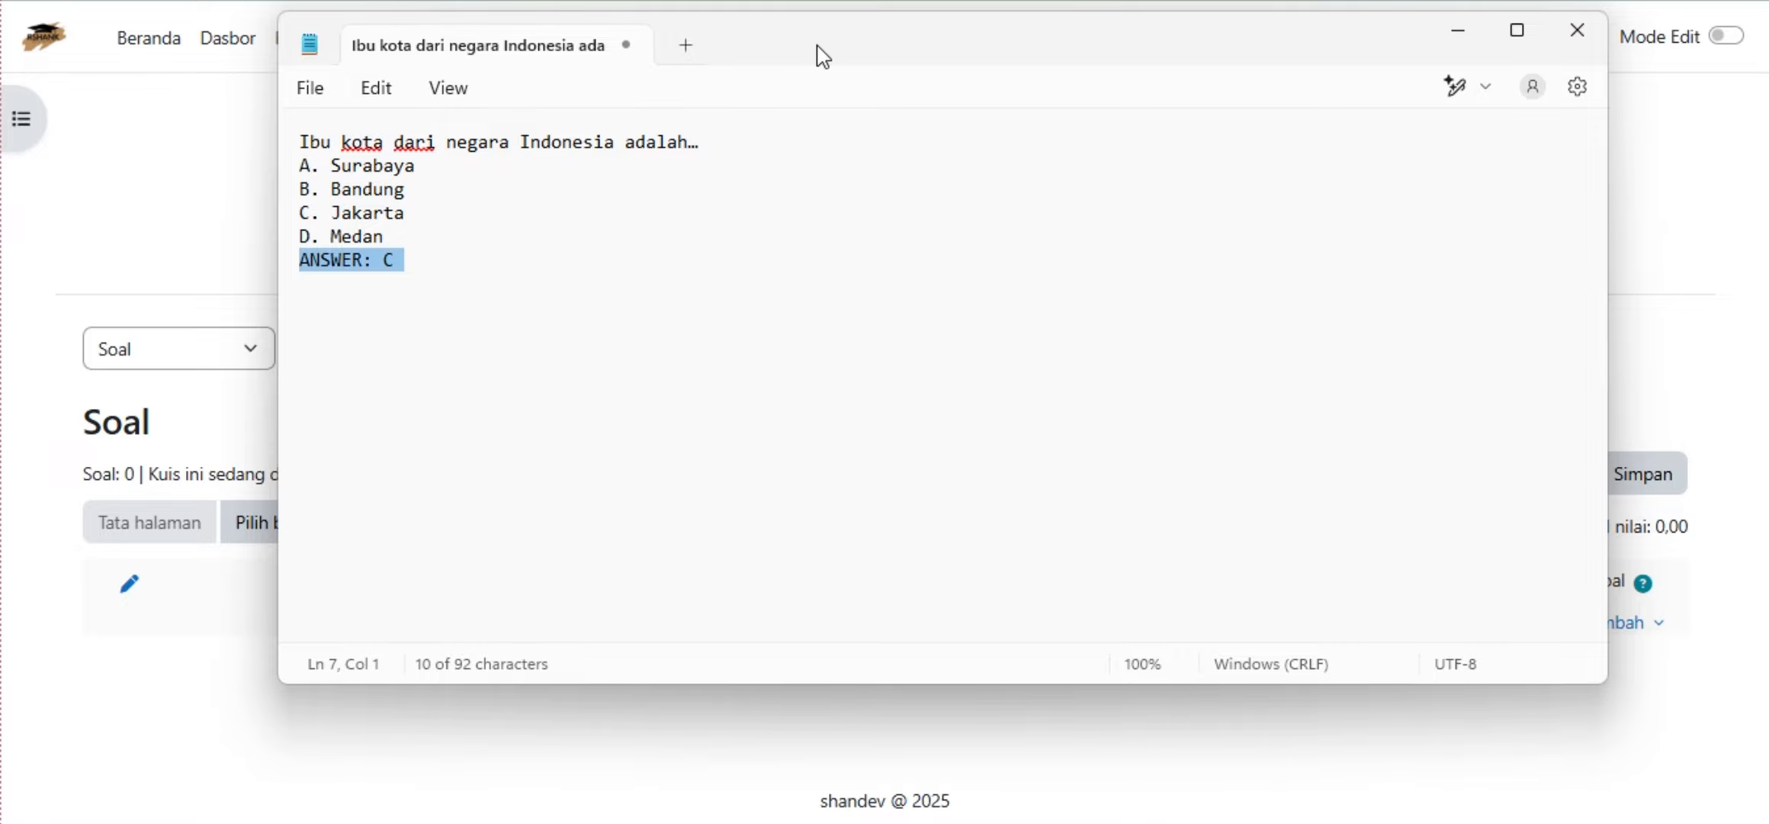
{"action": "left_click_drag", "start_coordinate": [816, 46], "coordinate": [738, 73]}
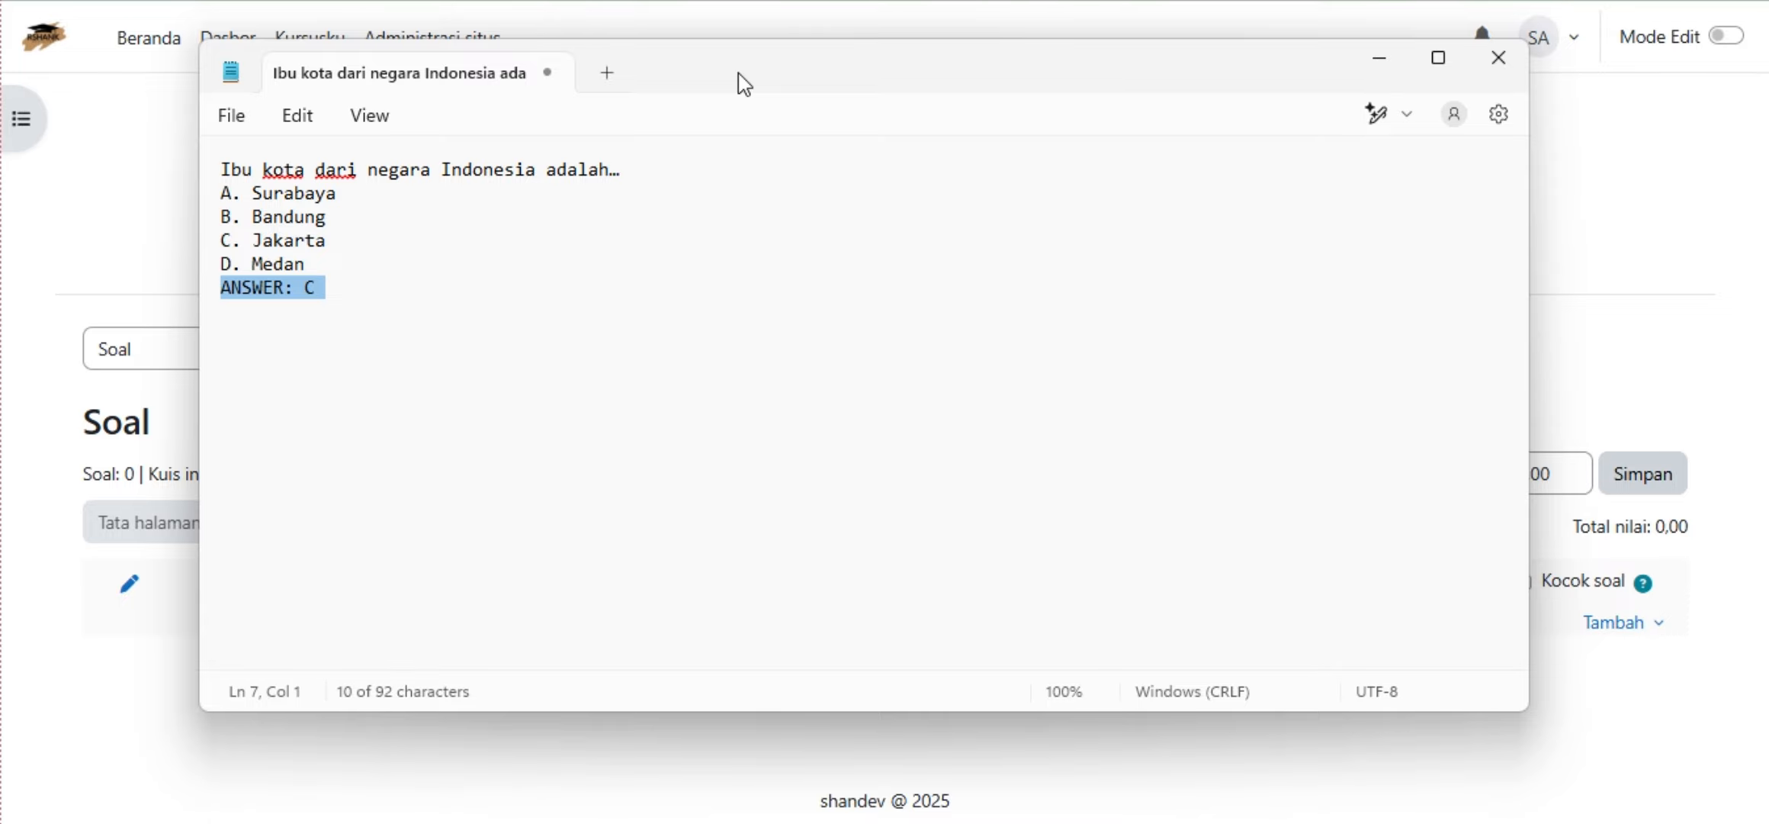
{"action": "left_click_drag", "start_coordinate": [744, 82], "coordinate": [768, 65]}
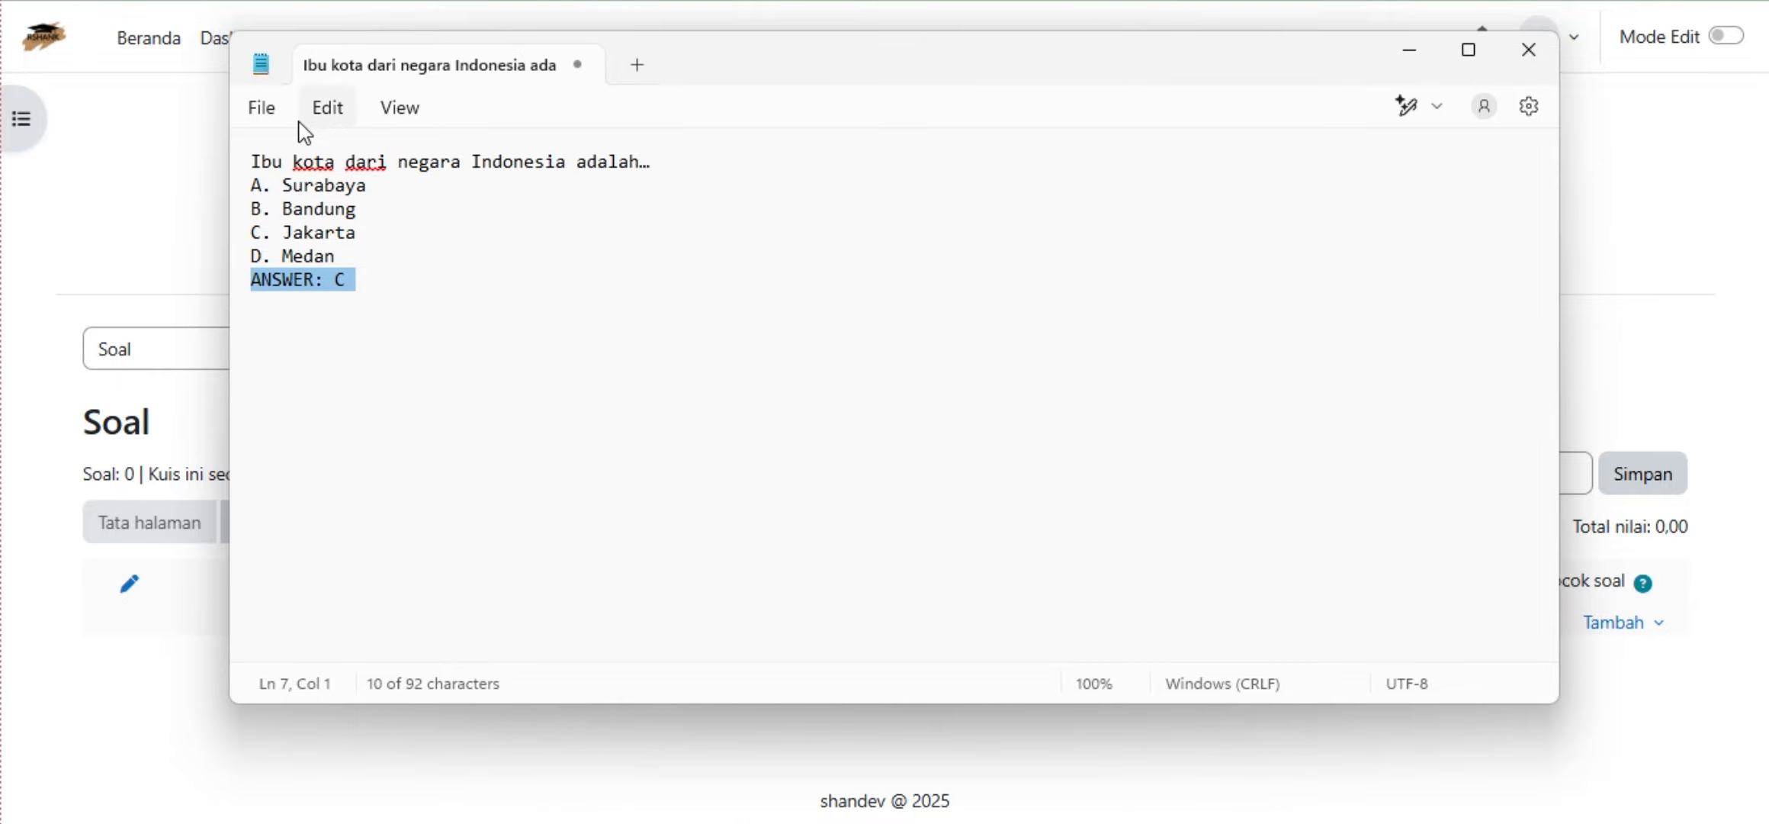
{"action": "left_click_drag", "start_coordinate": [232, 181], "coordinate": [238, 260]}
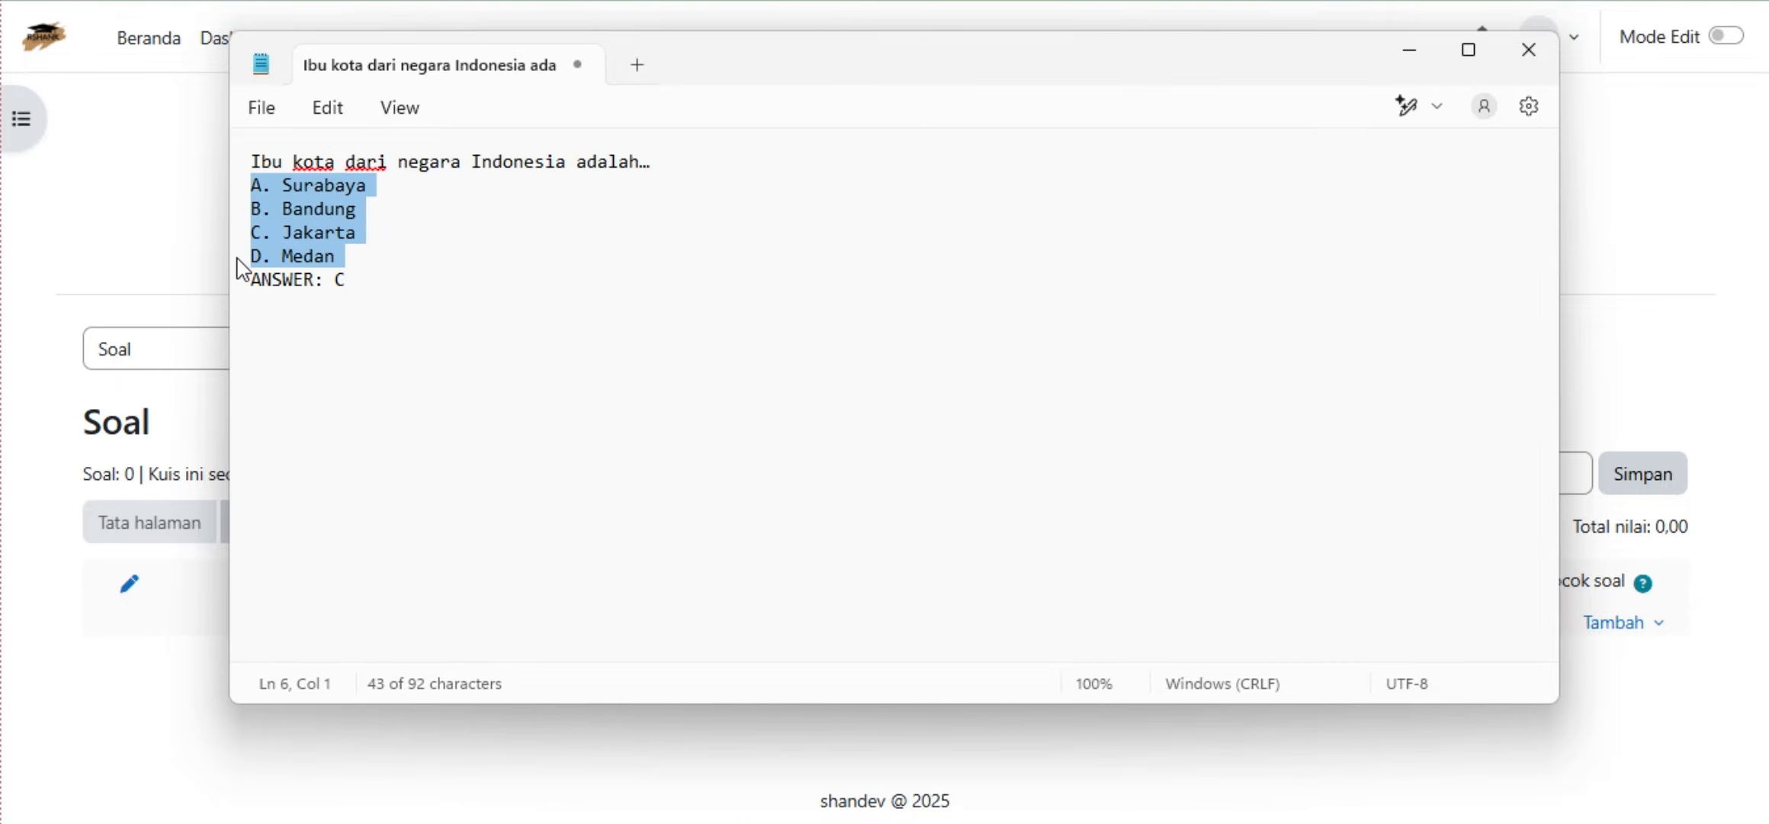
{"action": "triple_click", "coordinate": [230, 286]}
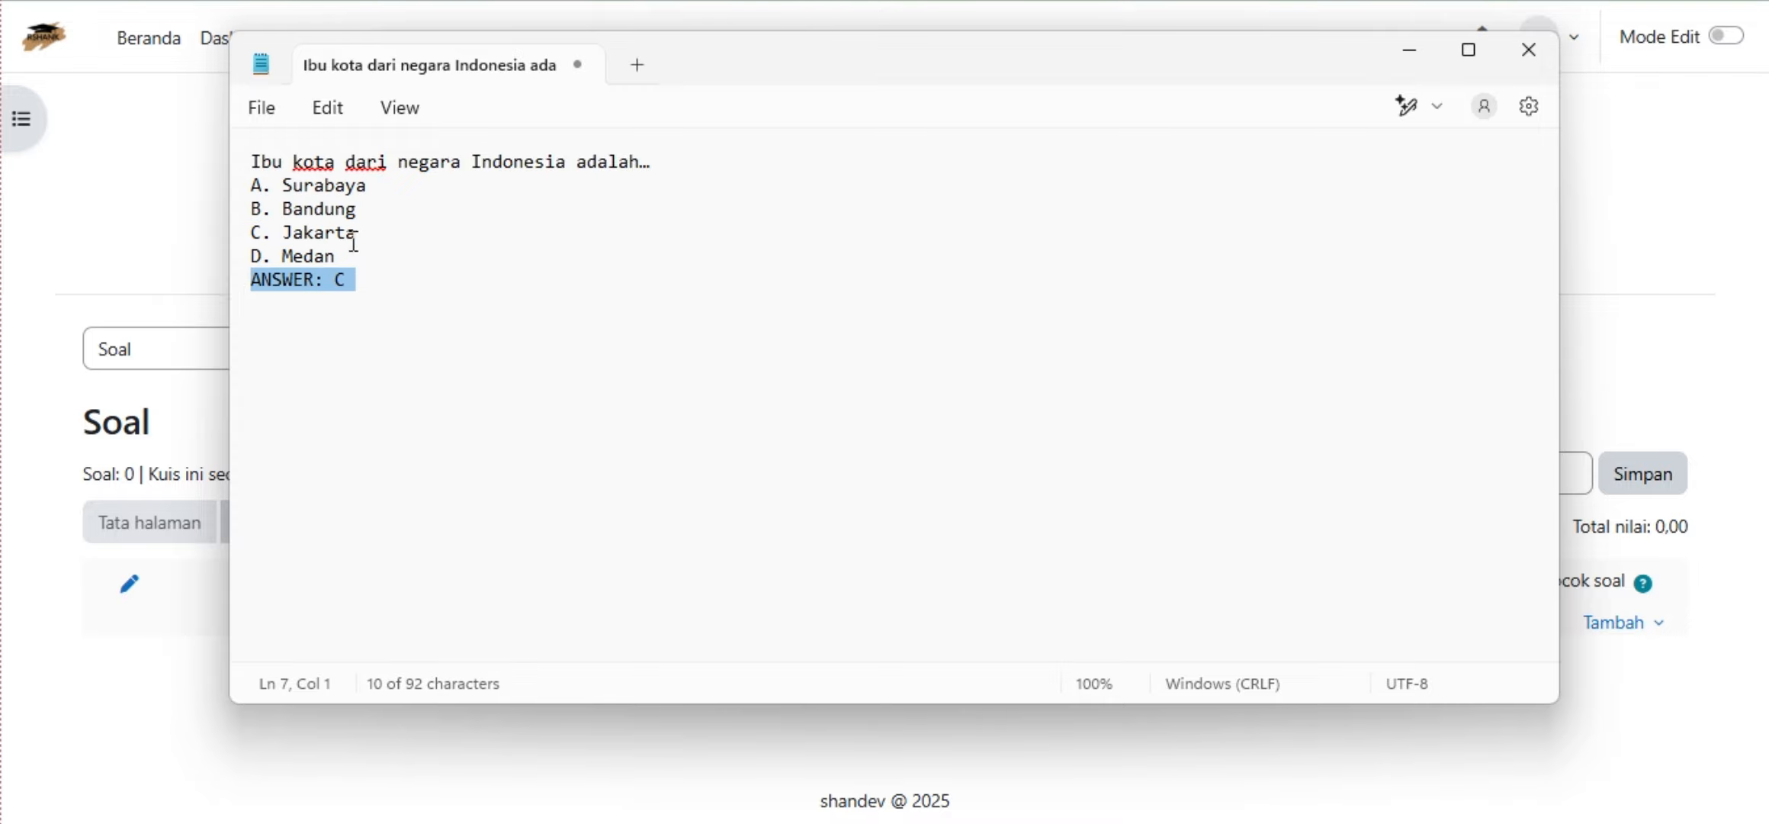
Copy the whole question block and paste it three times below the original, with a blank line between blocks.
{"action": "left_click_drag", "start_coordinate": [370, 292], "coordinate": [255, 161]}
{"action": "key", "text": "ctrl+c"}
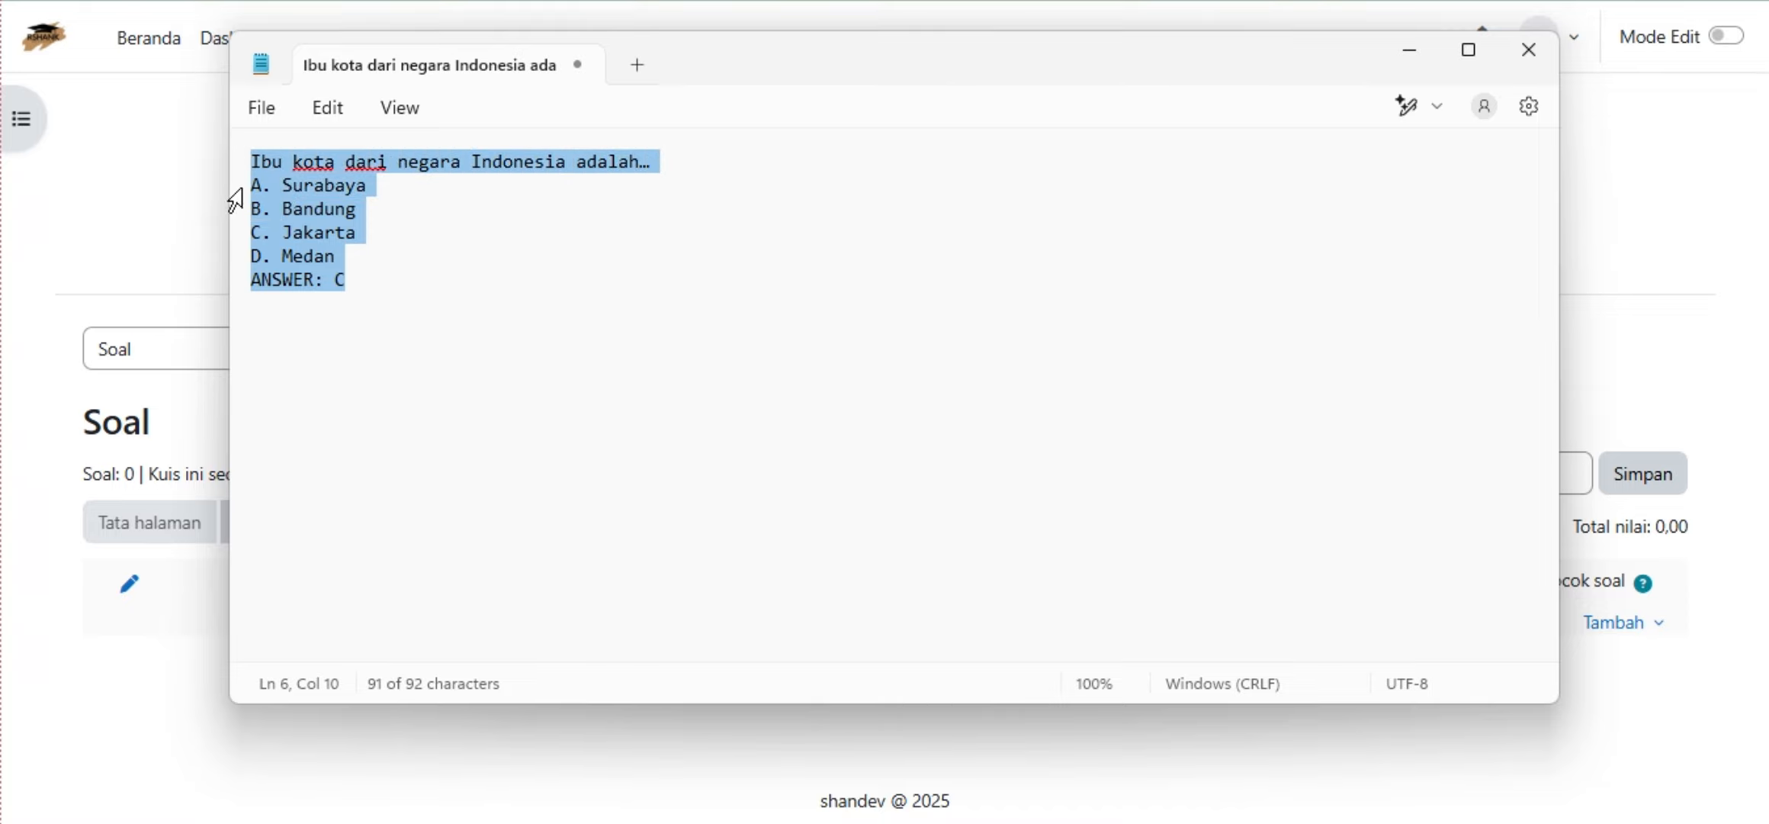
{"action": "left_click", "coordinate": [383, 283]}
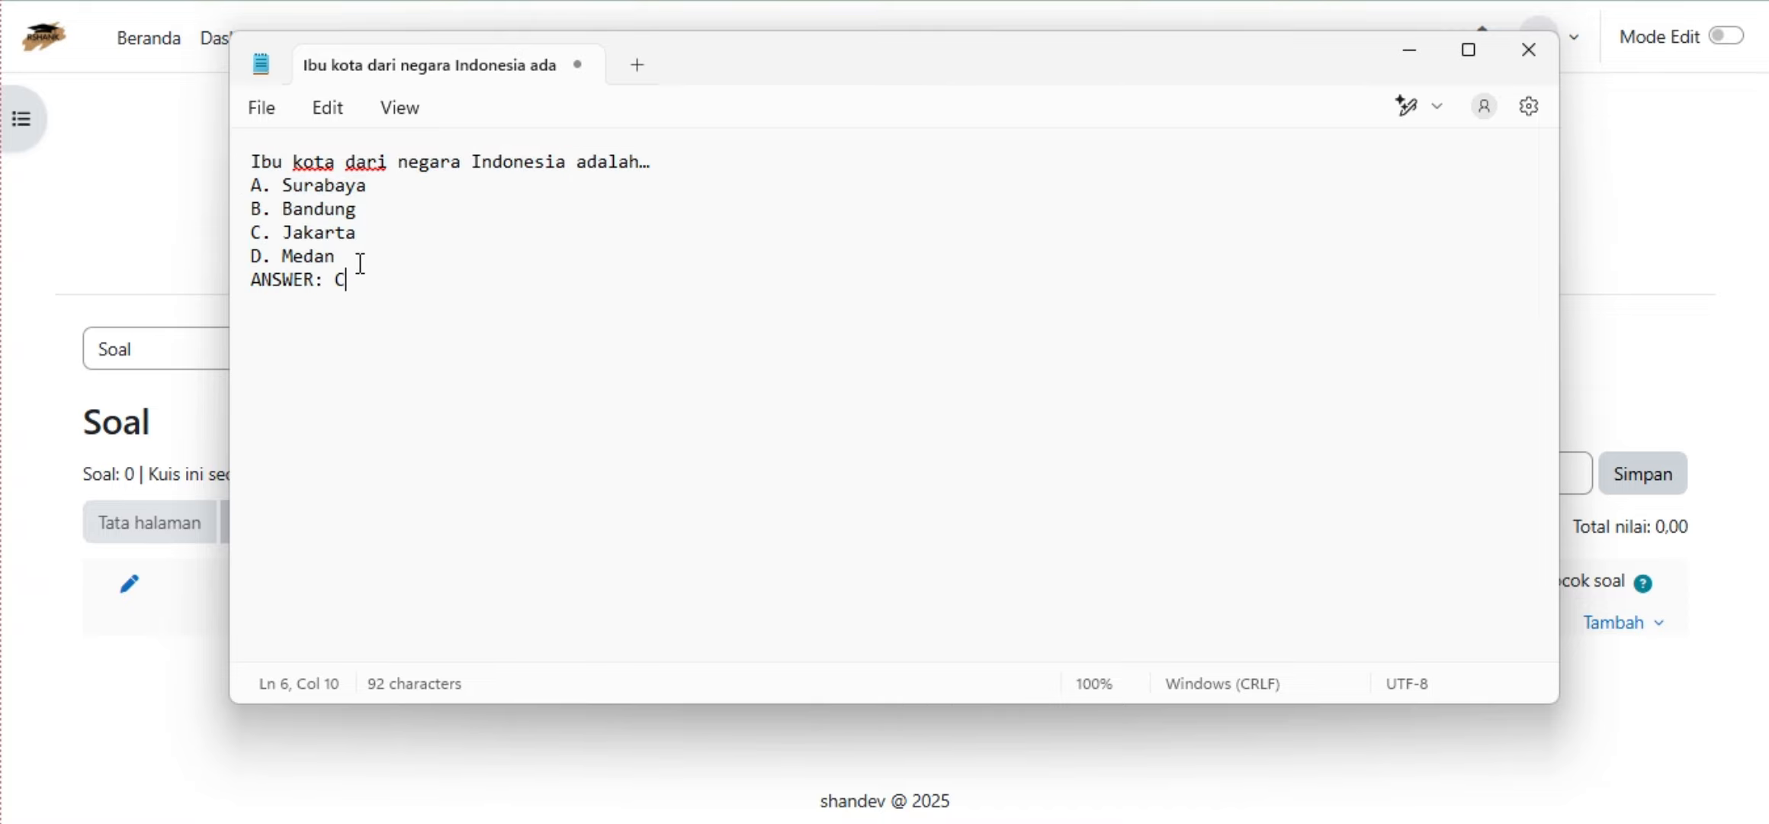
{"action": "key", "text": "Return"}
{"action": "key", "text": "Return"}
{"action": "key", "text": "ctrl+v"}
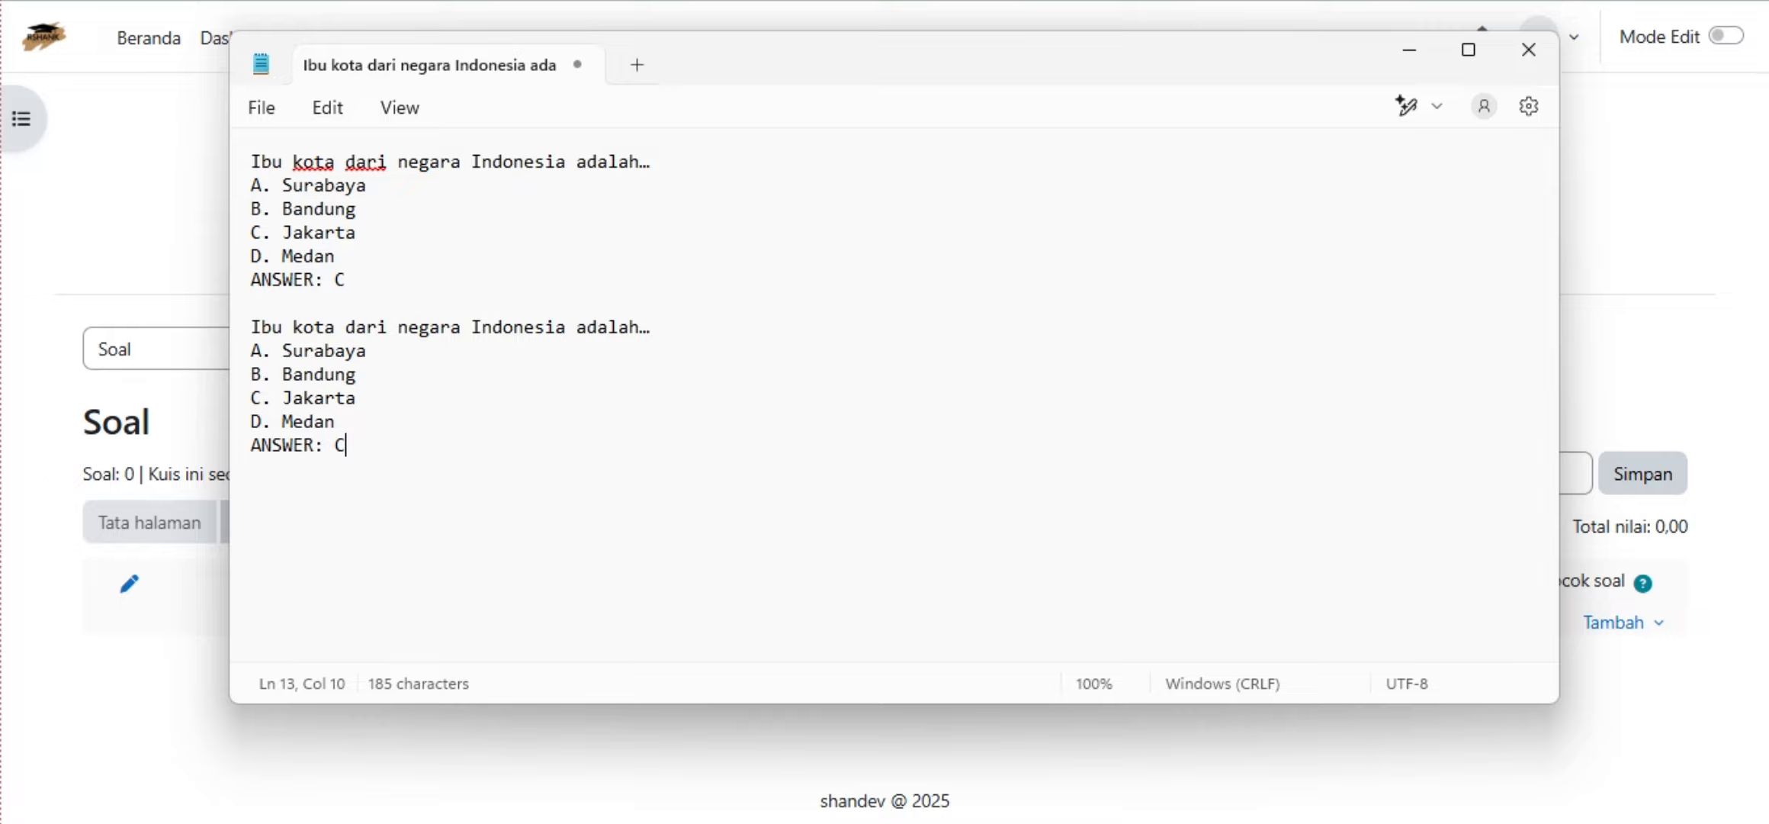
{"action": "key", "text": "Return"}
{"action": "key", "text": "Return"}
{"action": "key", "text": "ctrl+v"}
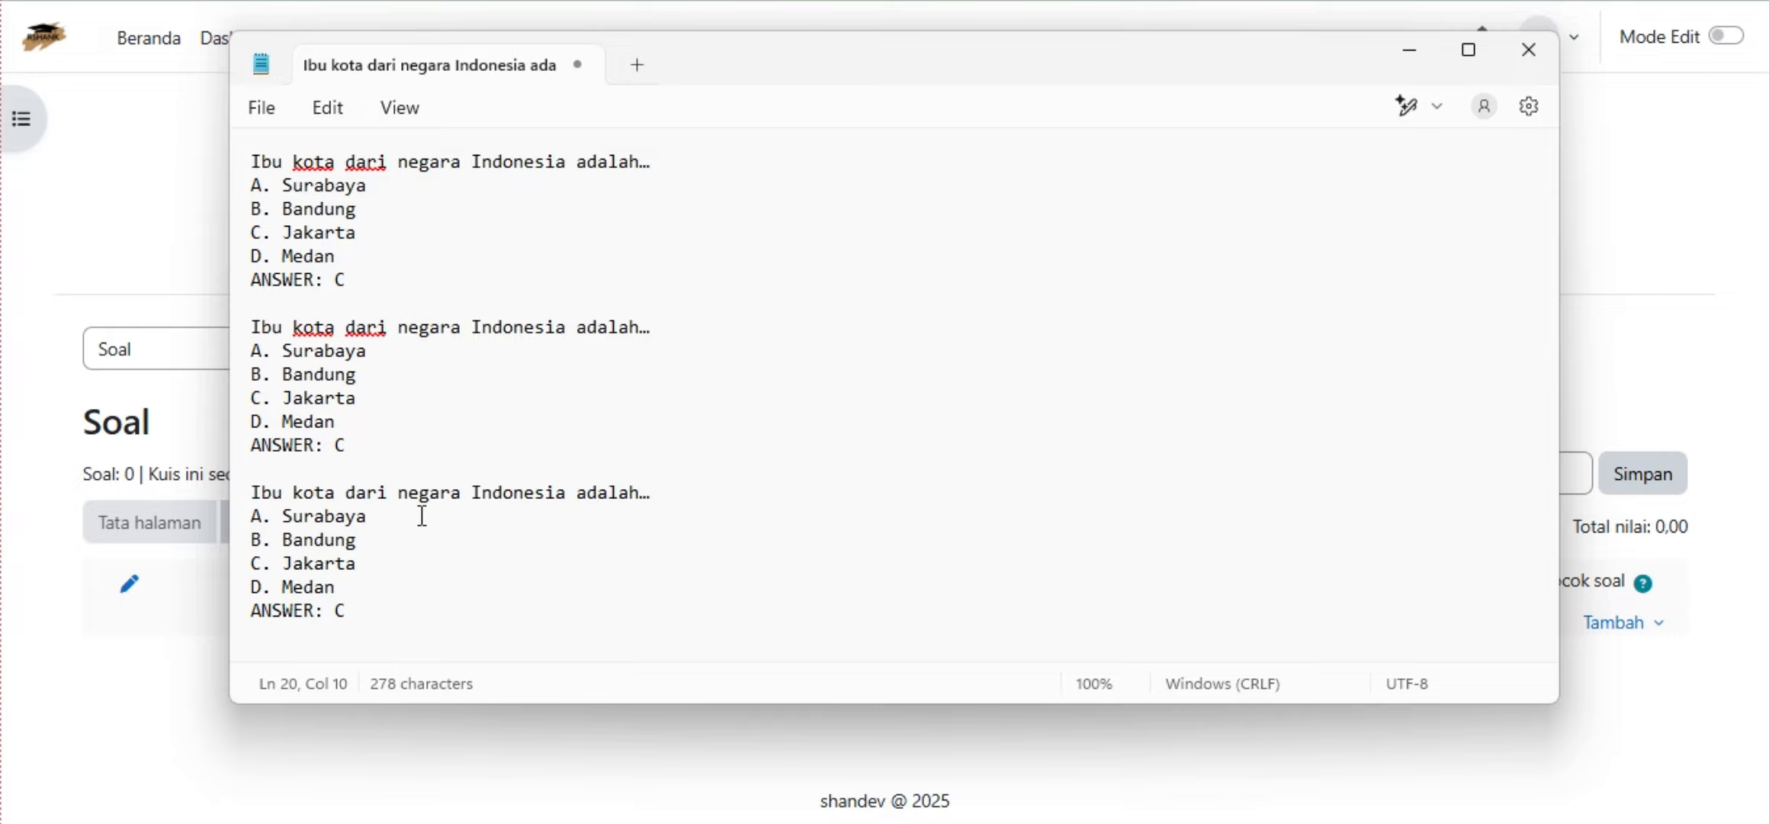
{"action": "key", "text": "Return"}
{"action": "key", "text": "Return"}
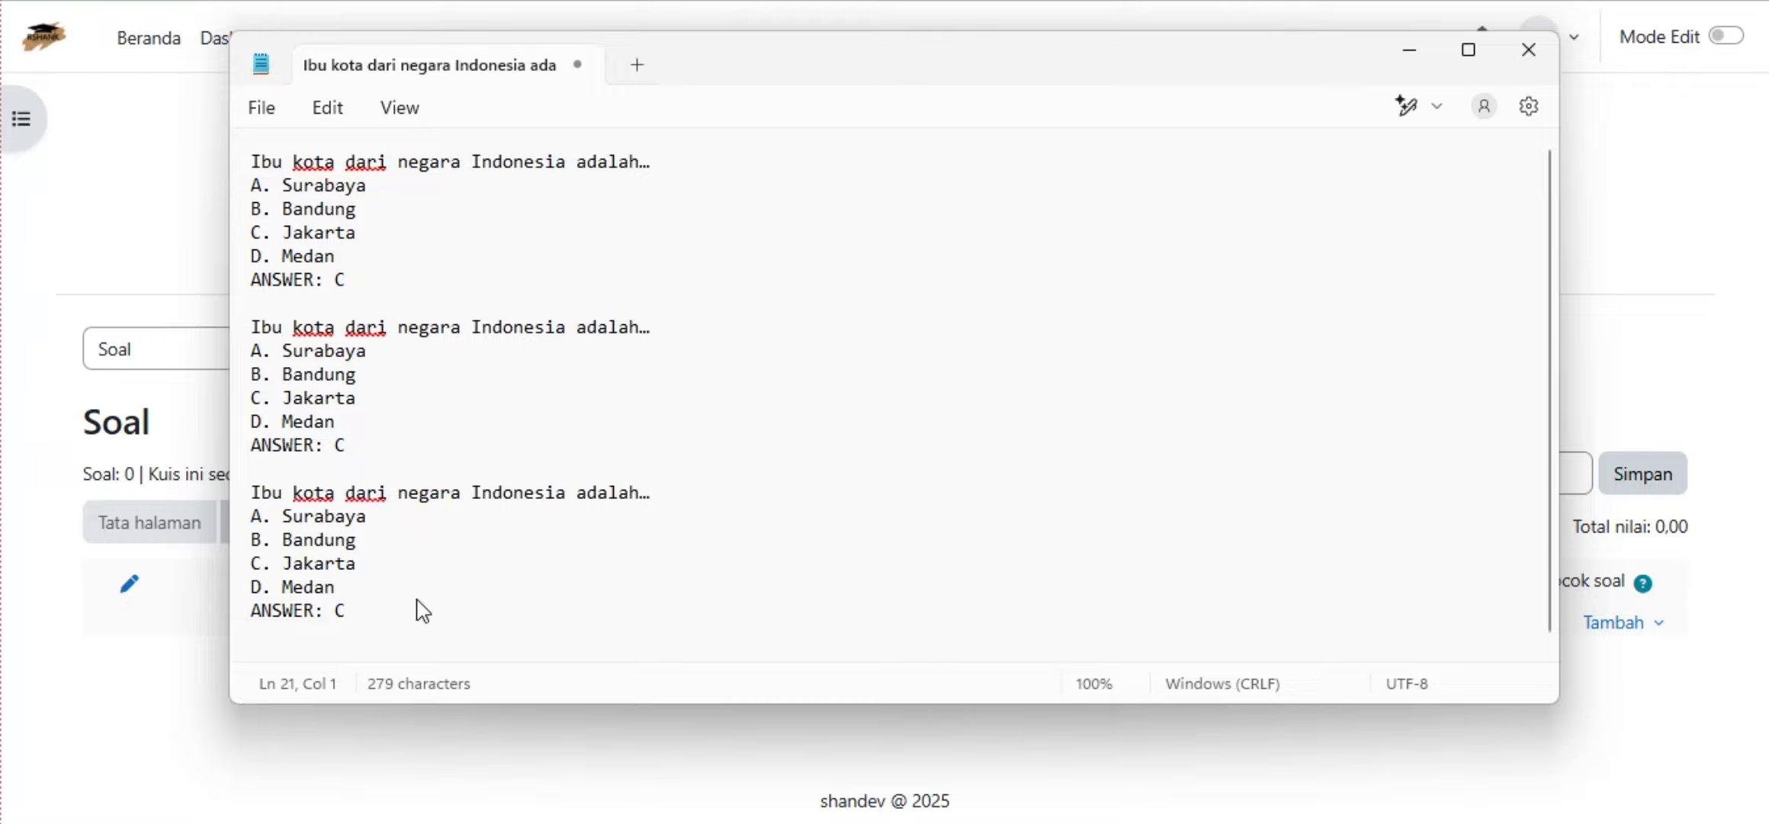
{"action": "key", "text": "ctrl+v"}
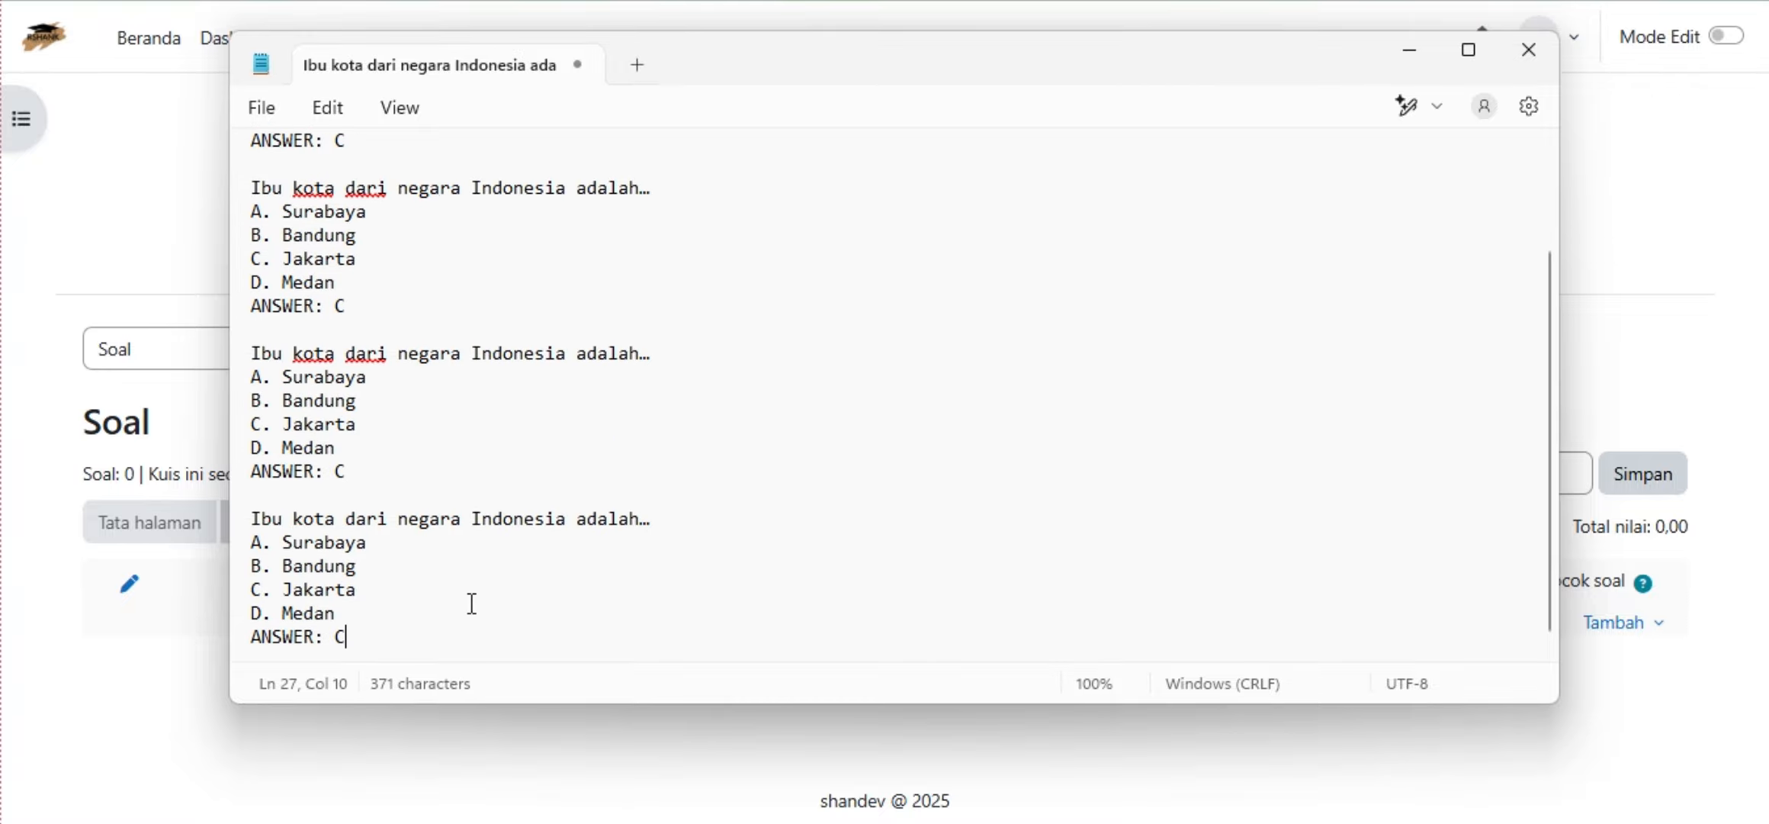
In the second question, replace "dari negara Indonesia" with "kota provinsi".
{"action": "scroll", "coordinate": [470, 610], "scroll_direction": "up", "scroll_amount": 2}
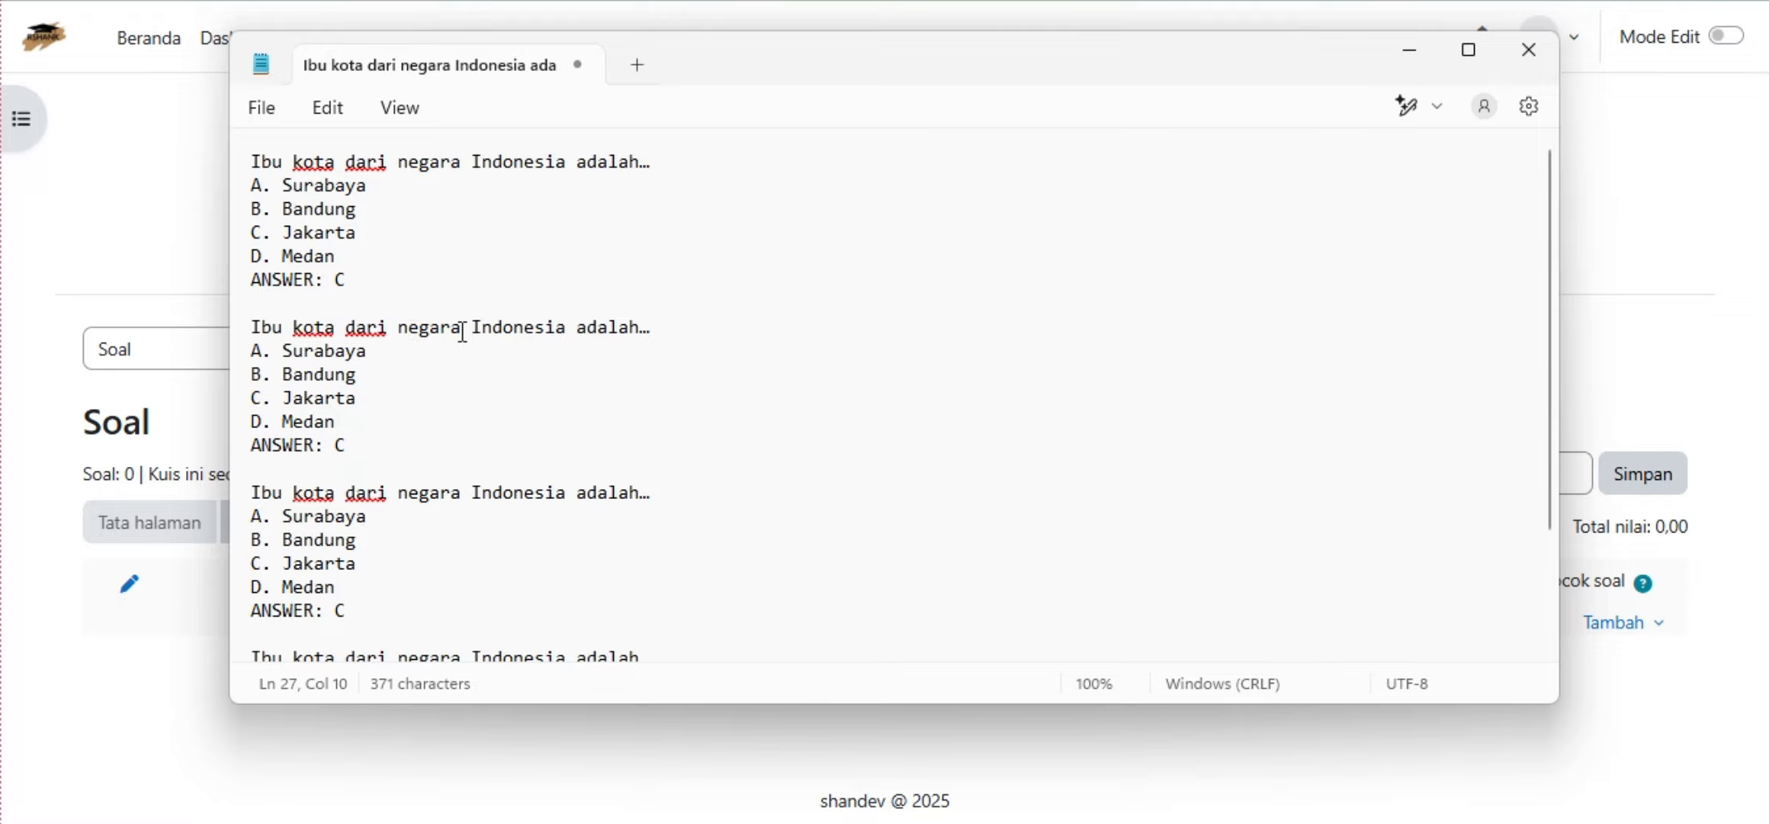
{"action": "left_click", "coordinate": [396, 327]}
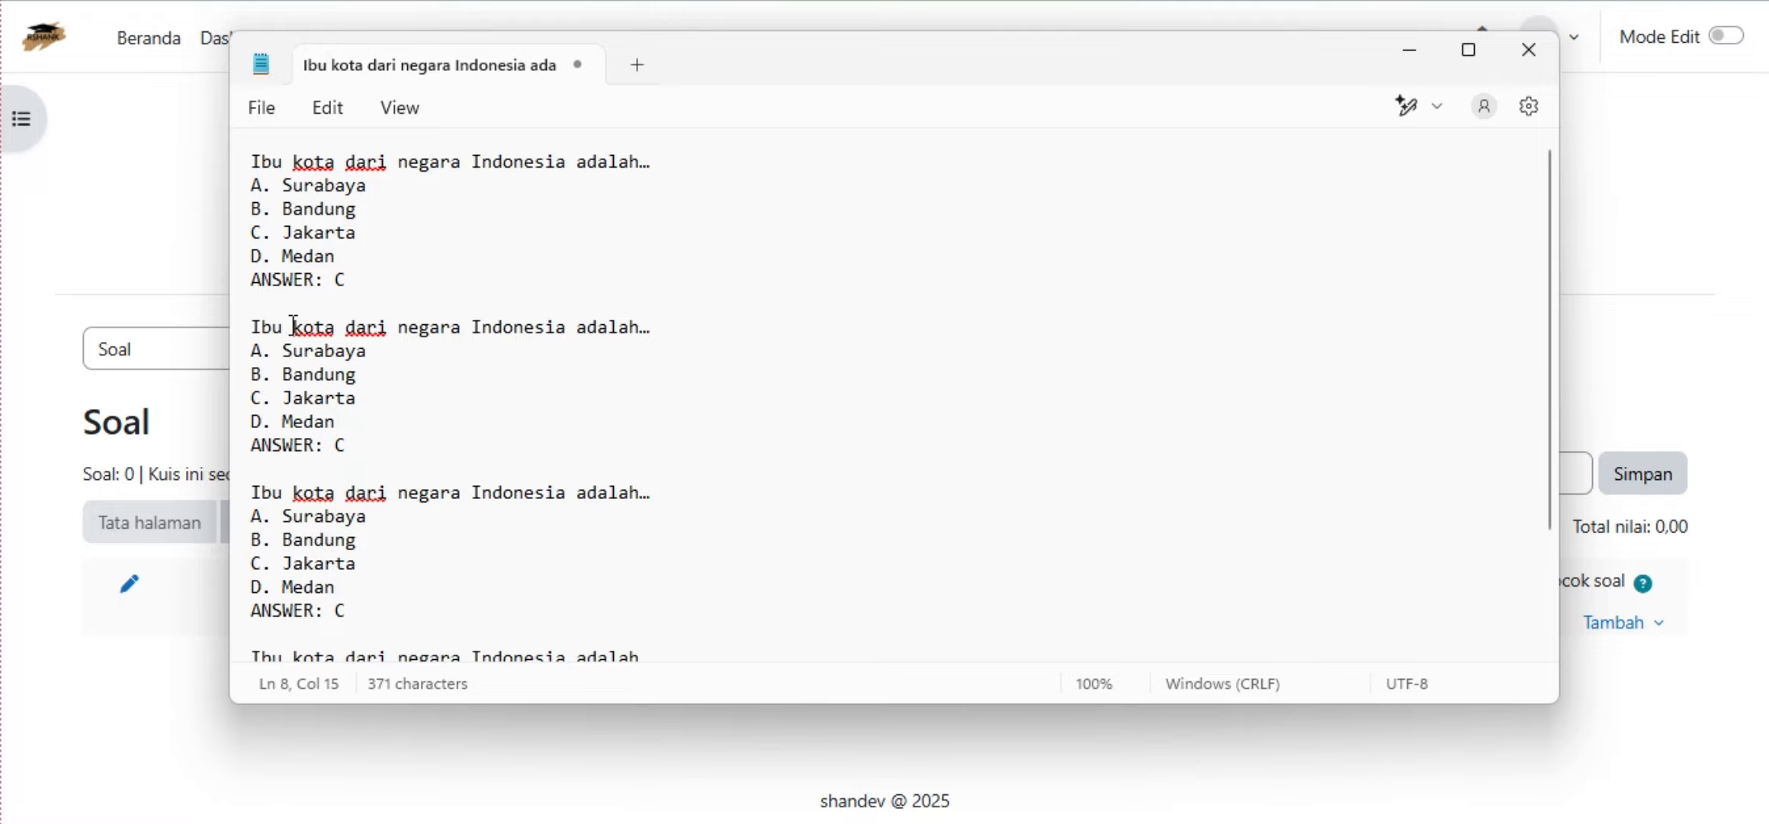
{"action": "left_click", "coordinate": [293, 327]}
{"action": "left_click_drag", "start_coordinate": [346, 326], "coordinate": [568, 330]}
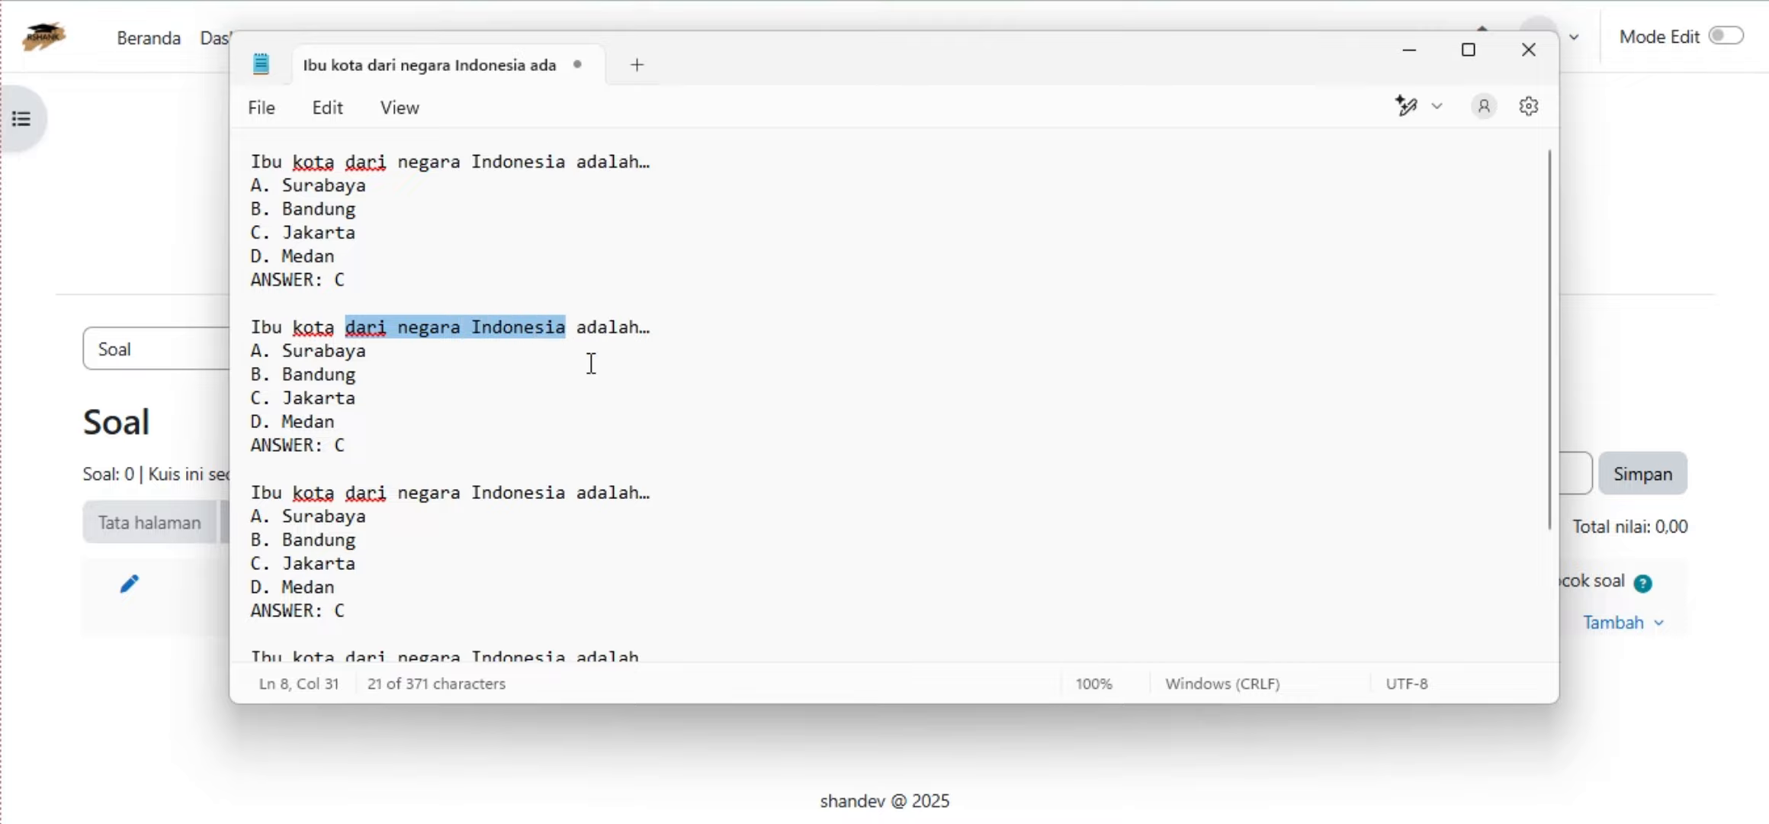
{"action": "type", "text": "kota "}
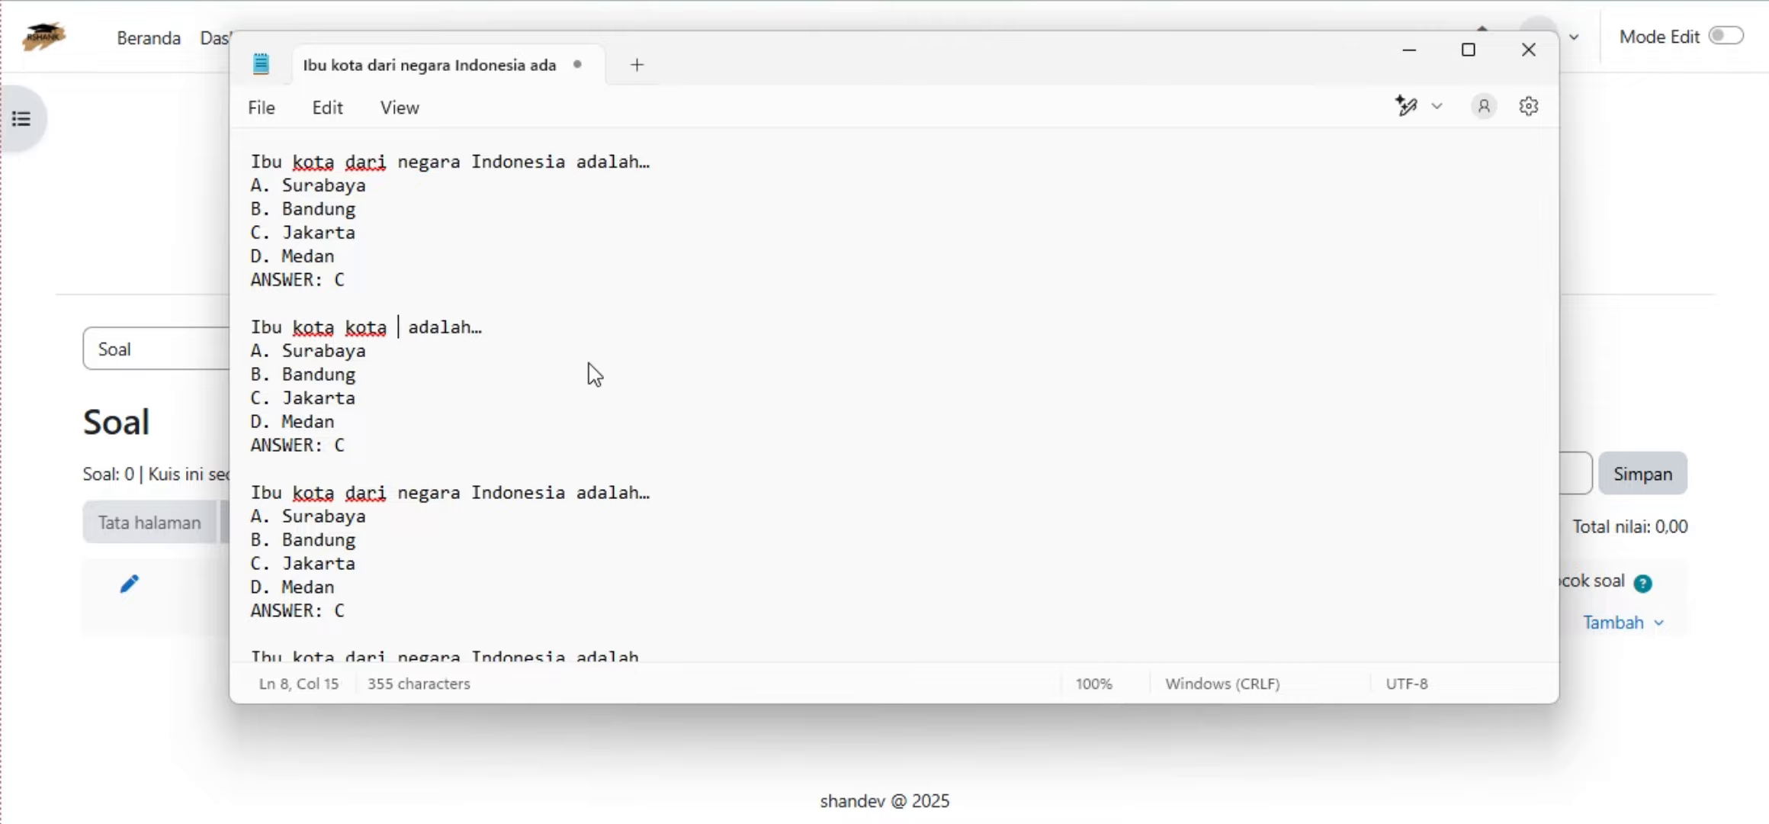
{"action": "type", "text": "pro"}
{"action": "type", "text": "fi"}
{"action": "key", "text": "BackSpace"}
{"action": "key", "text": "BackSpace"}
{"action": "type", "text": "vin"}
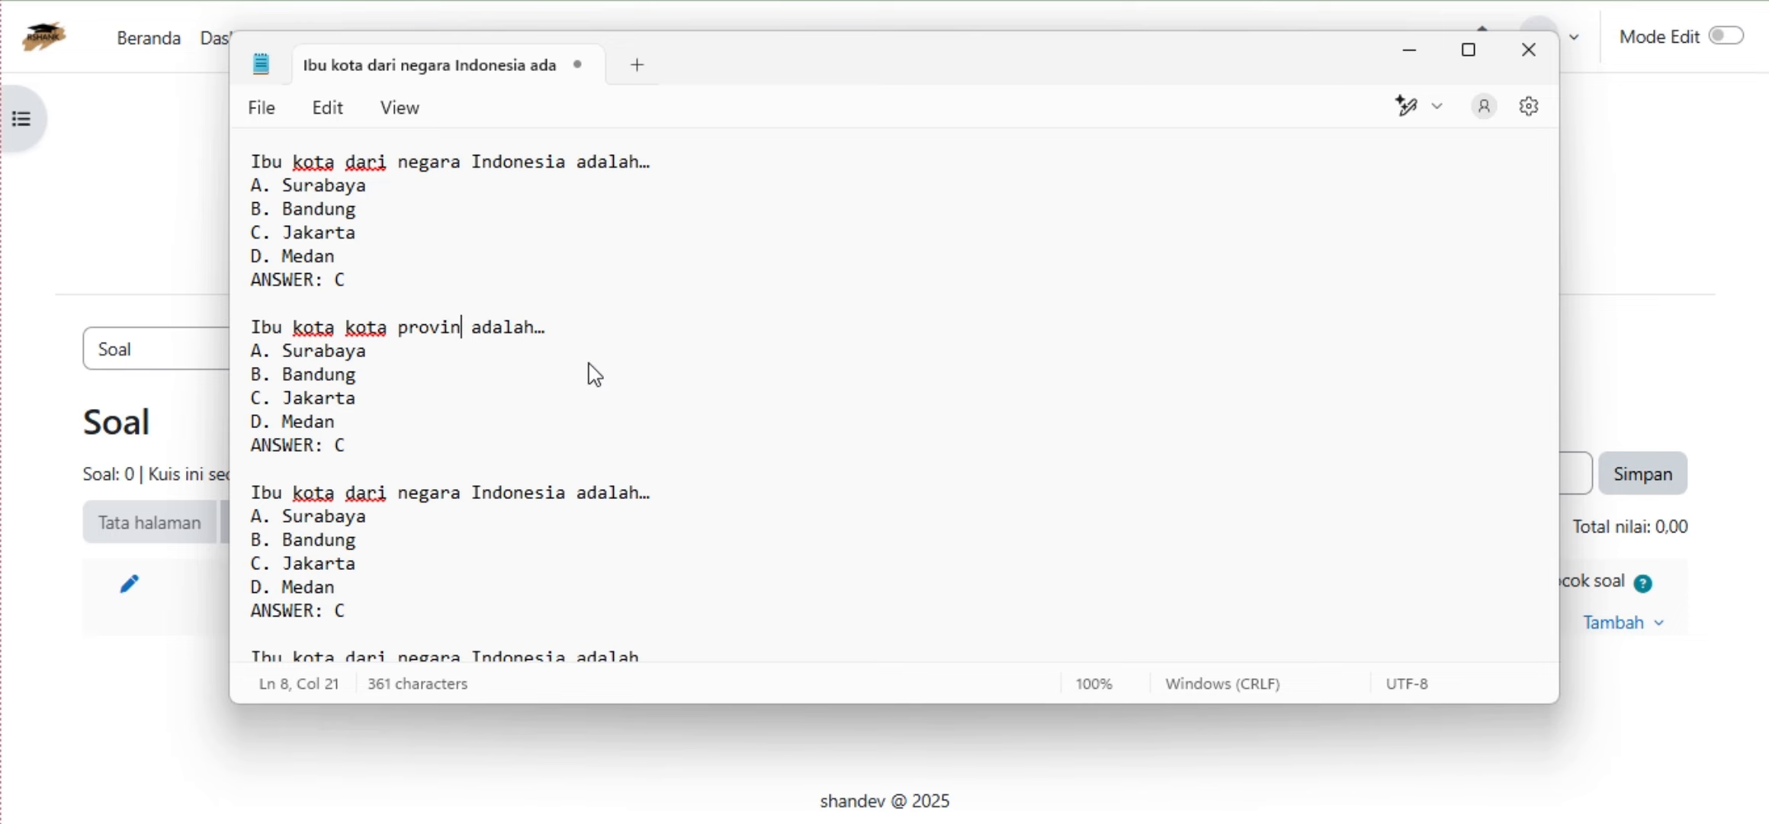
{"action": "type", "text": "si"}
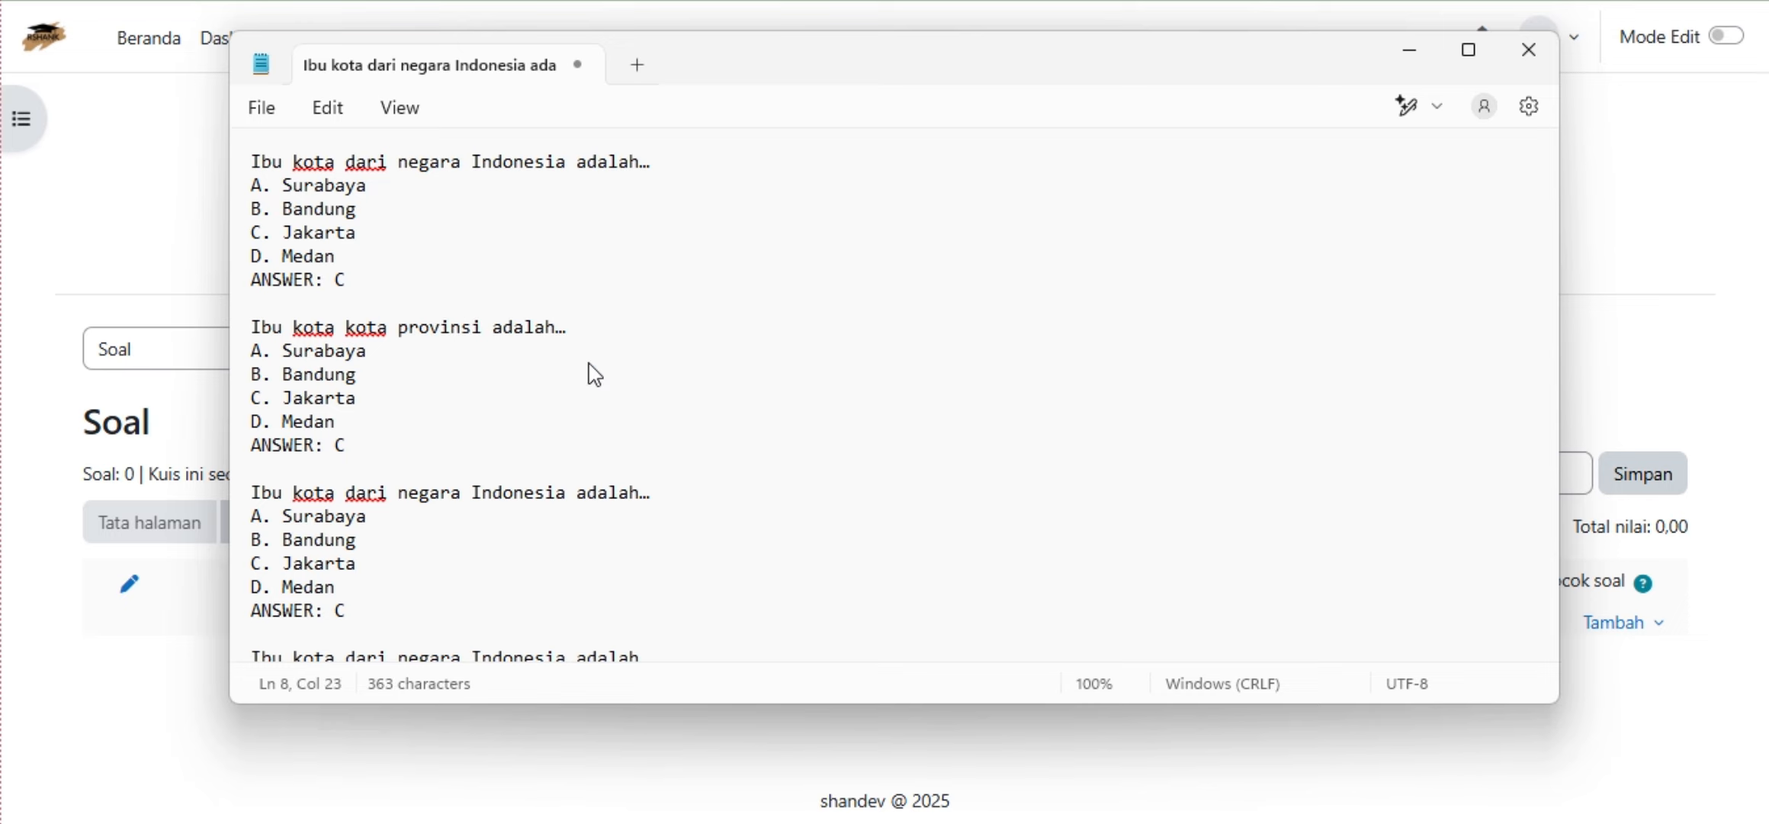
Set the second question's answer to A and add "jawa timur" after "provinsi" in its question line.
{"action": "left_click", "coordinate": [351, 445]}
{"action": "key", "text": "BackSpace"}
{"action": "type", "text": "A"}
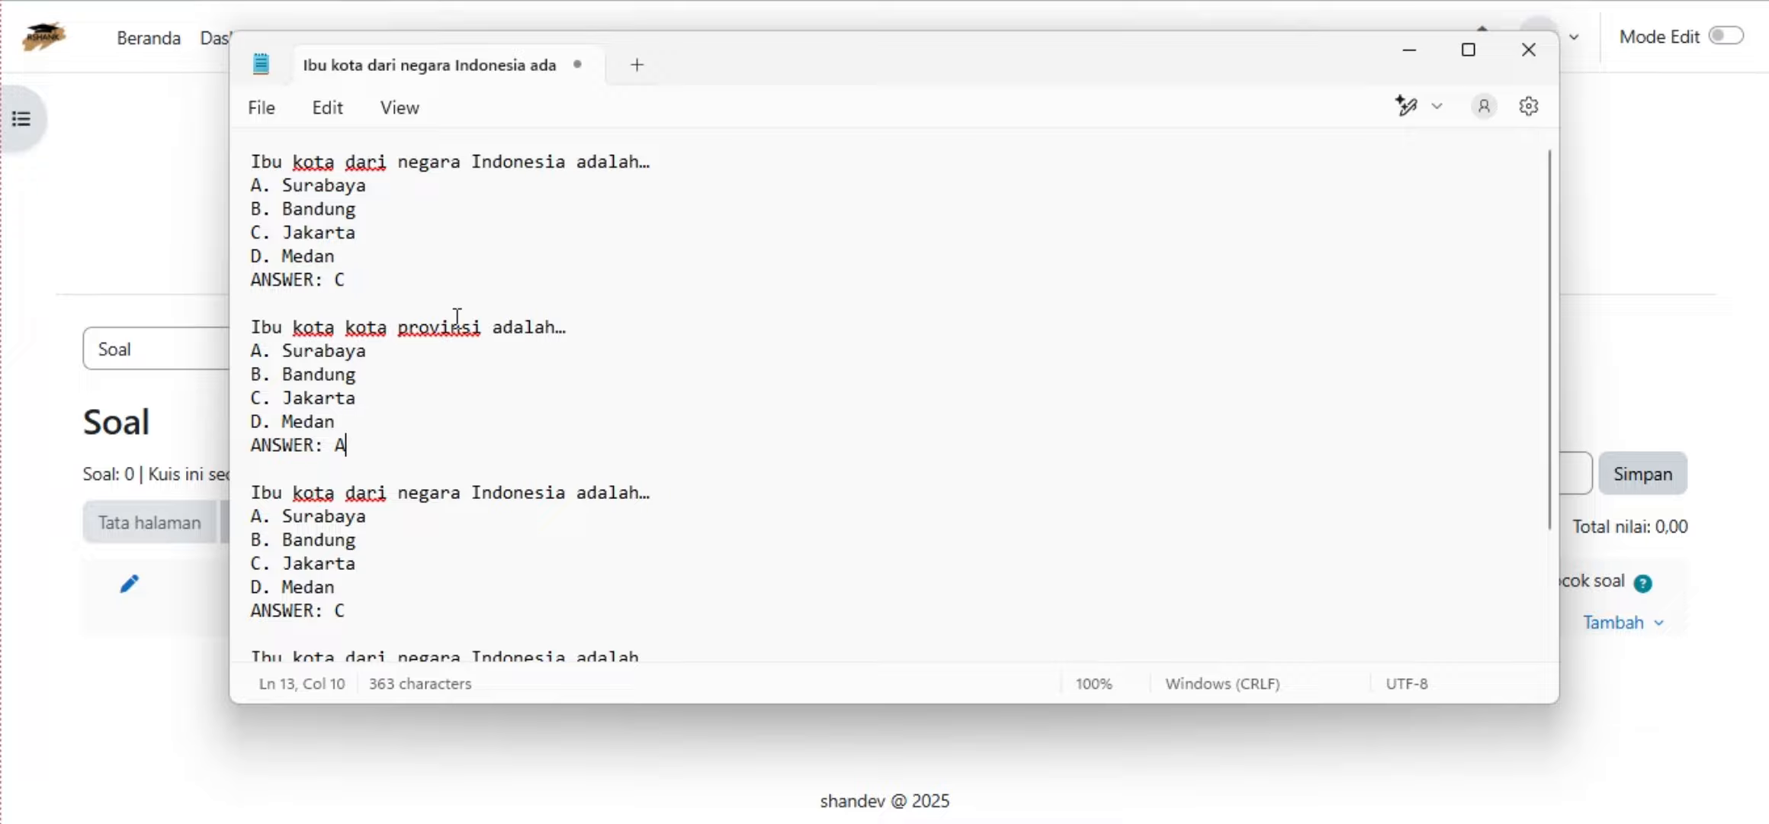
{"action": "left_click", "coordinate": [484, 326]}
{"action": "type", "text": "jawat"}
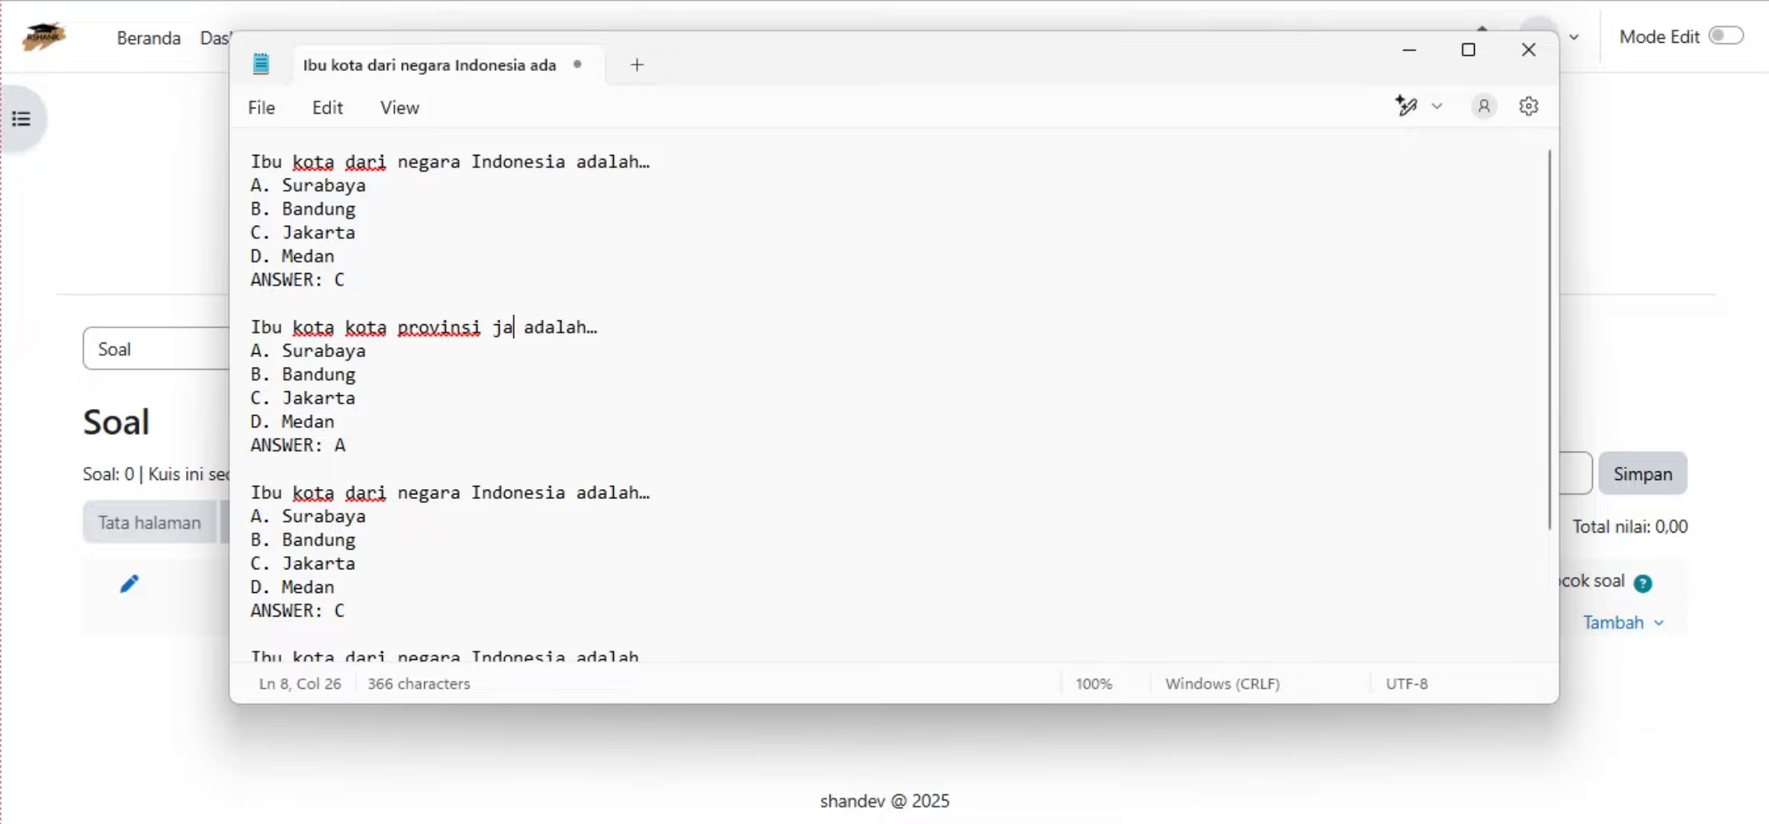
{"action": "key", "text": "BackSpace"}
{"action": "key", "text": "BackSpace"}
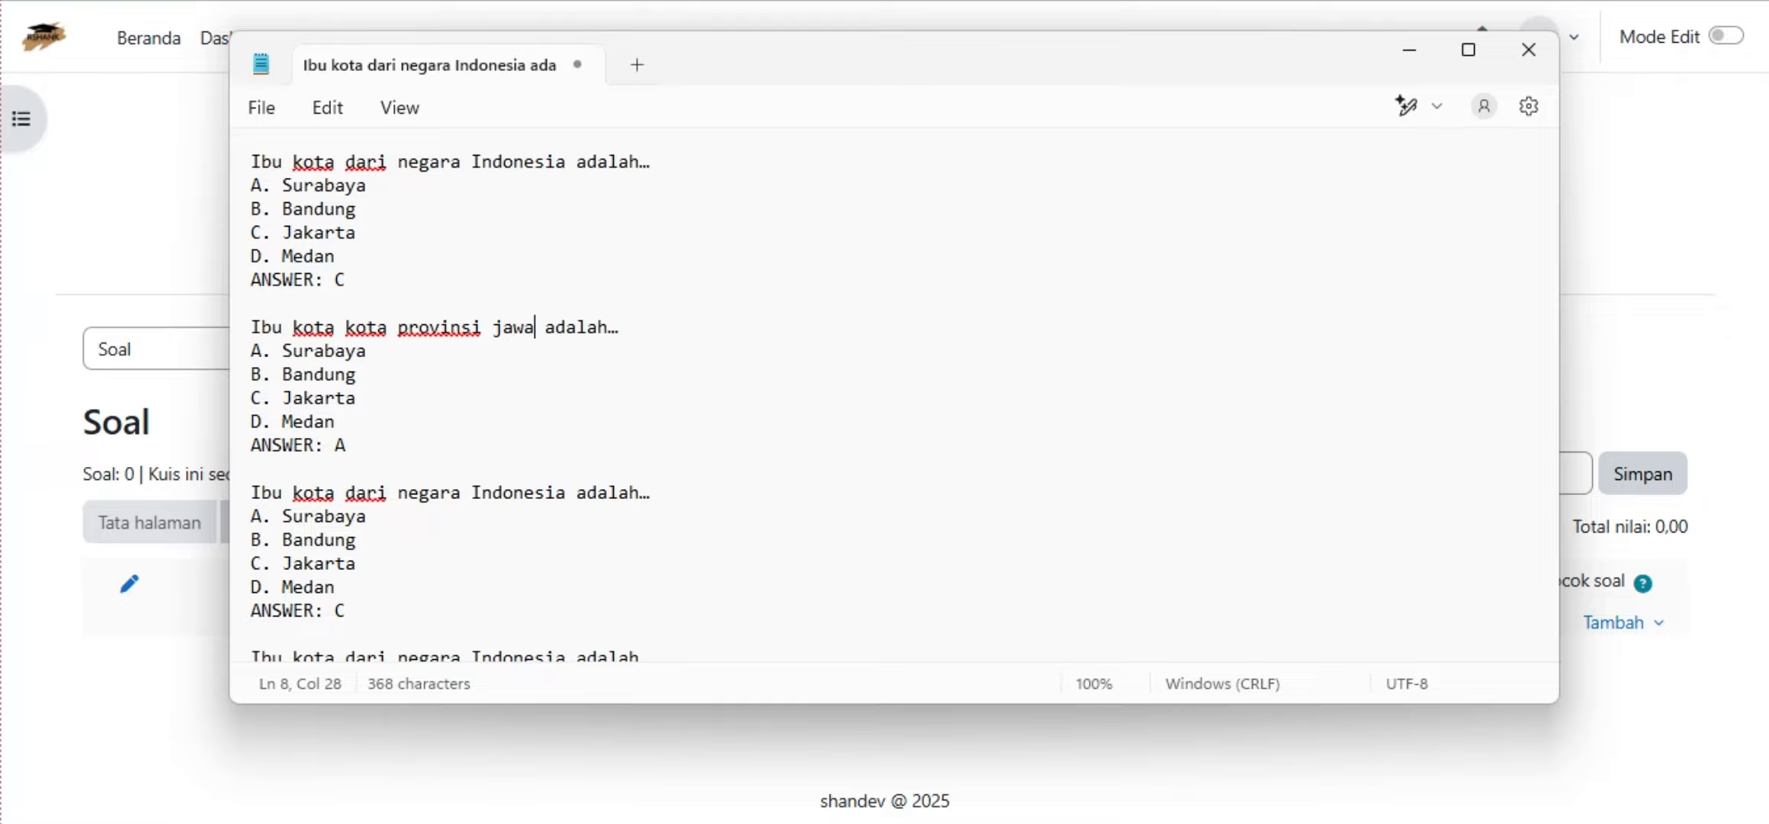
{"action": "type", "text": "timur"}
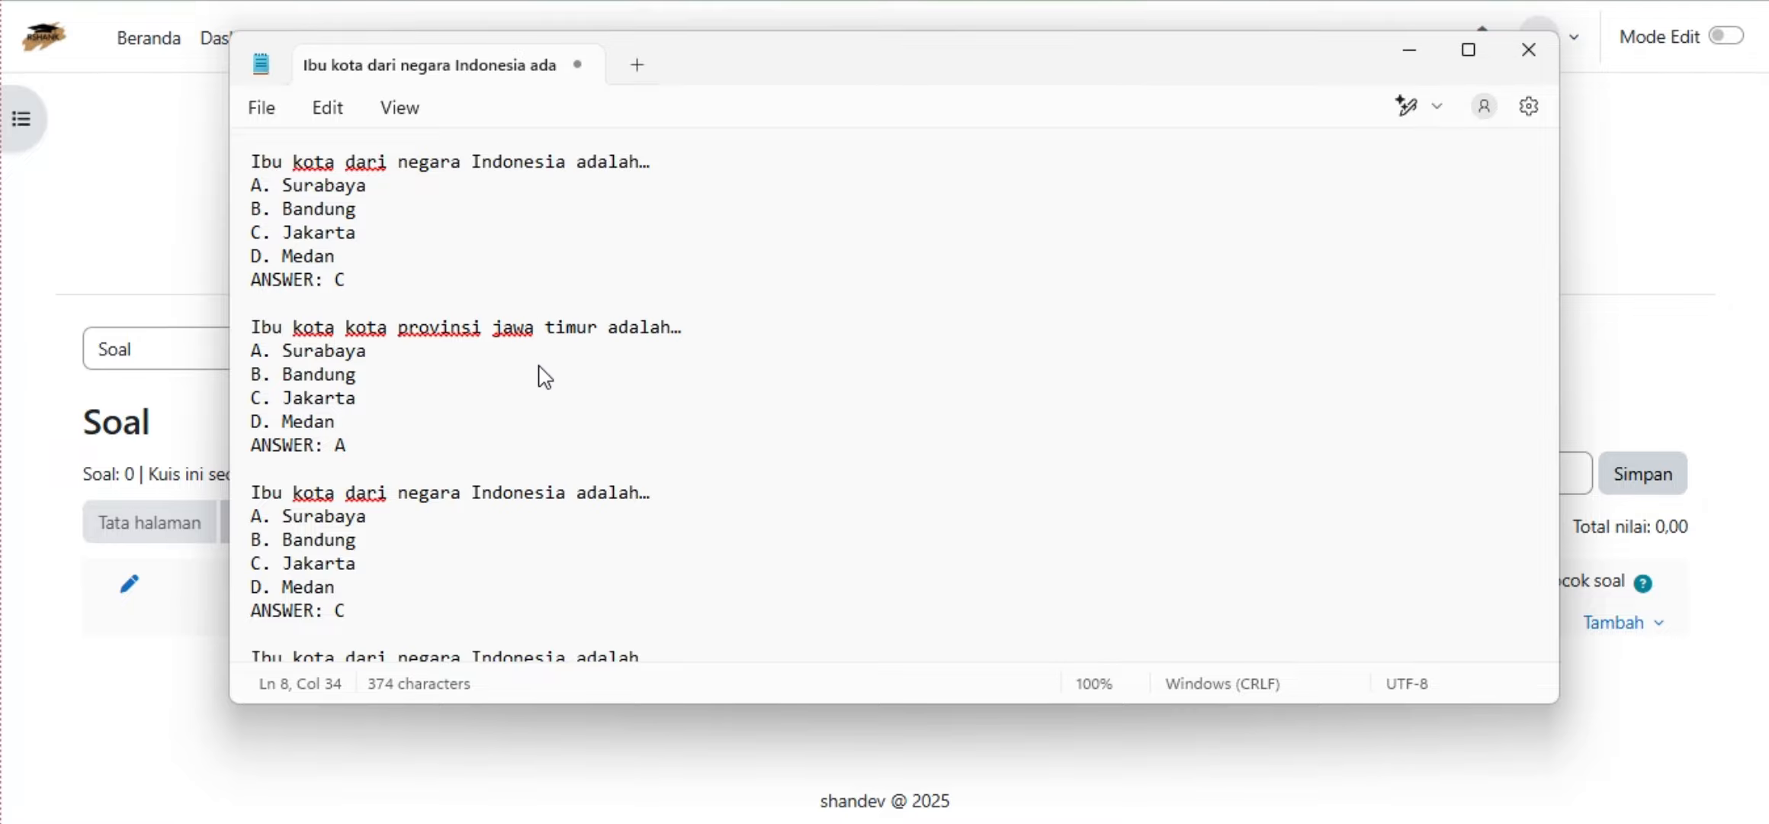
Review all question blocks in the document from beginning to end.
{"action": "scroll", "coordinate": [485, 589], "scroll_direction": "down", "scroll_amount": 2}
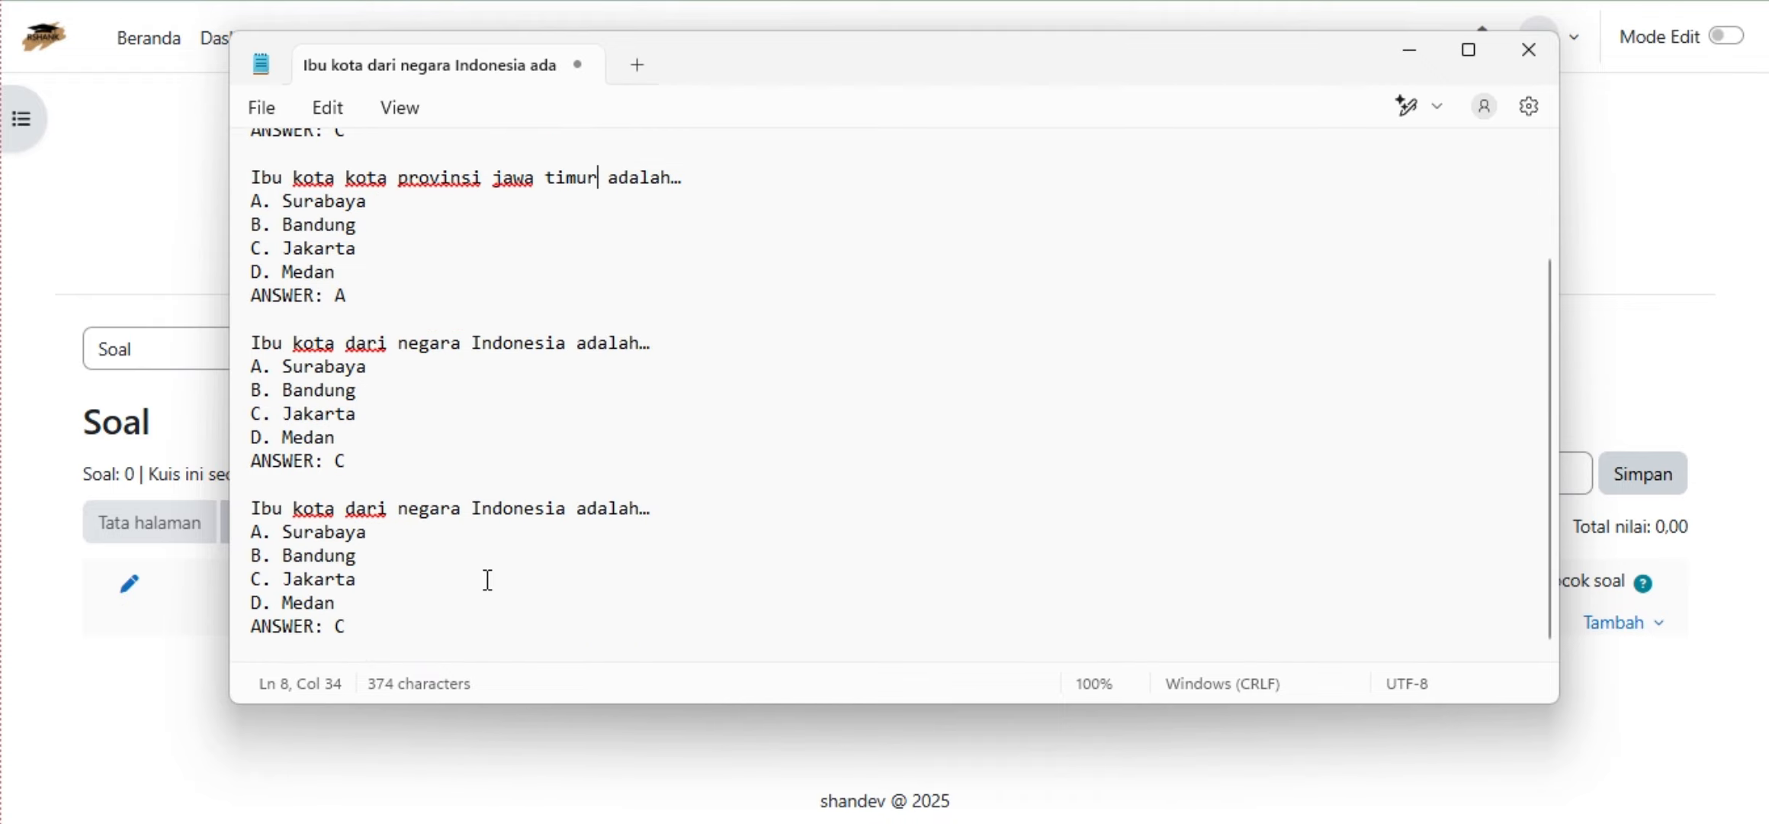
{"action": "scroll", "coordinate": [485, 568], "scroll_direction": "up", "scroll_amount": 2}
{"action": "scroll", "coordinate": [458, 404], "scroll_direction": "down", "scroll_amount": 2}
{"action": "scroll", "coordinate": [460, 442], "scroll_direction": "up", "scroll_amount": 2}
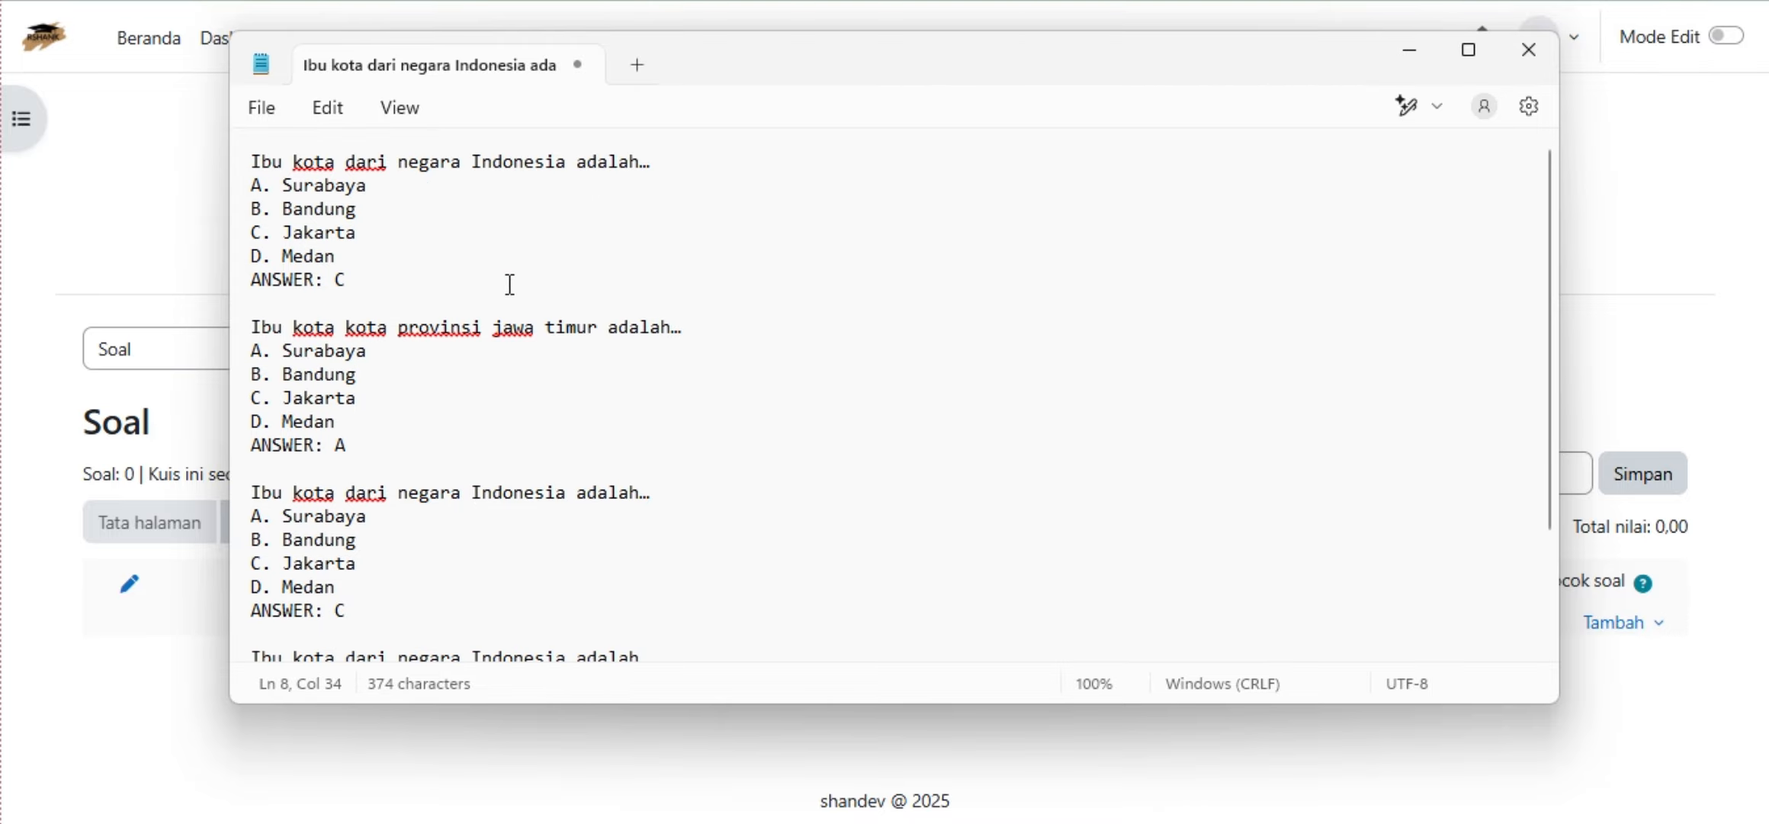
{"action": "scroll", "coordinate": [529, 417], "scroll_direction": "down", "scroll_amount": 2}
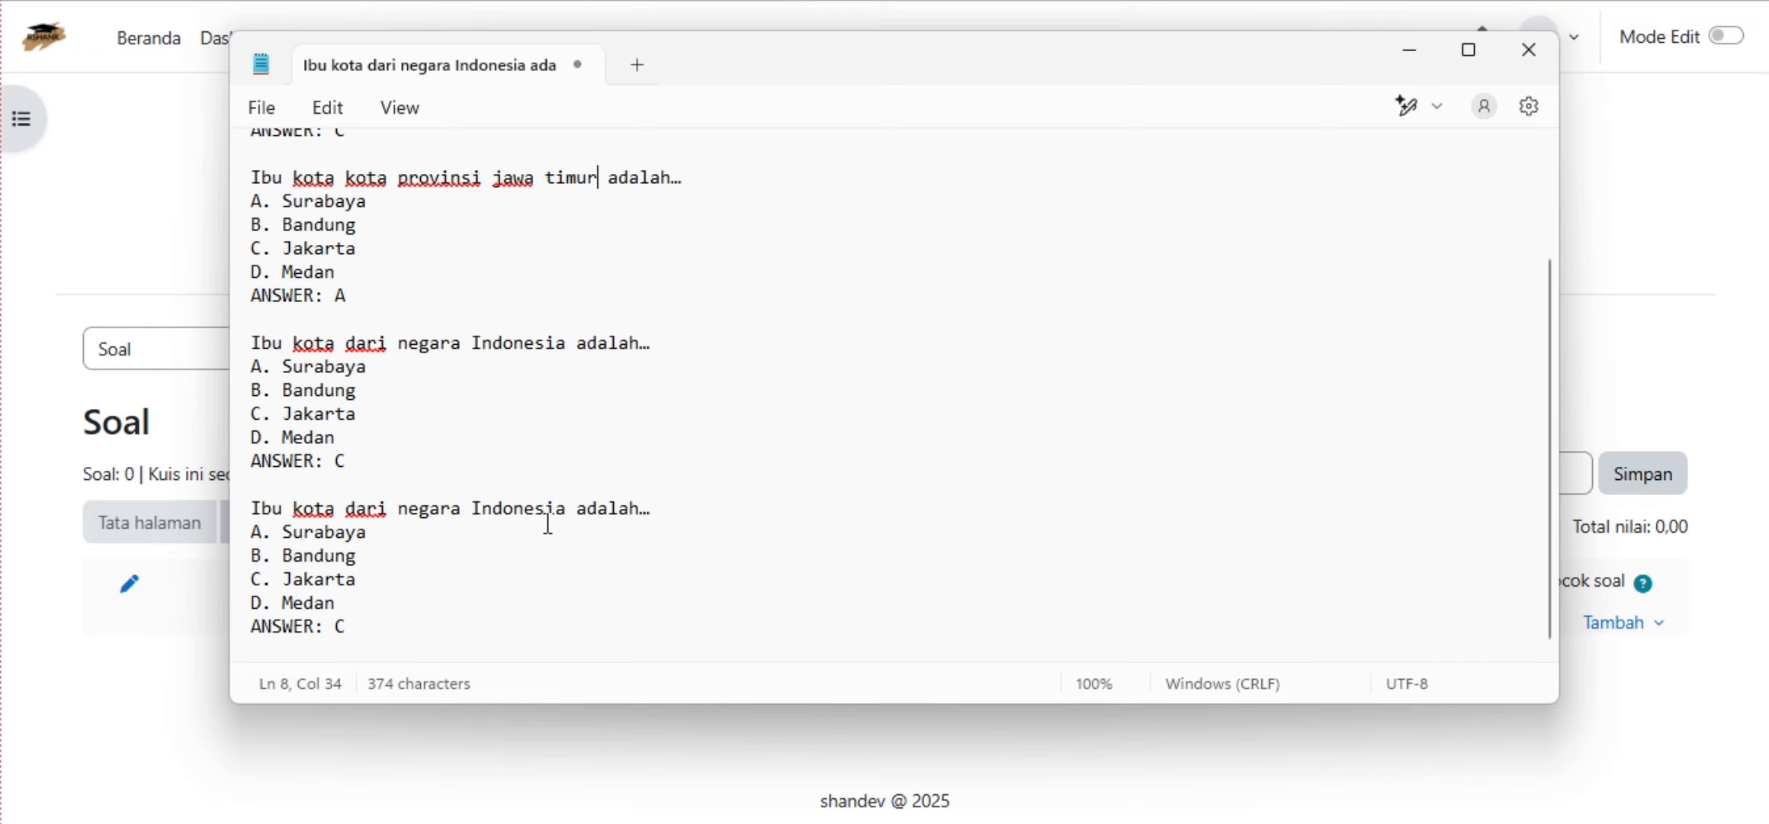
{"action": "scroll", "coordinate": [626, 457], "scroll_direction": "up", "scroll_amount": 2}
{"action": "scroll", "coordinate": [626, 461], "scroll_direction": "down", "scroll_amount": 2}
Save the document in the soal folder as a text file named "soal ujicoba format aiken pilihan ganda" with UTF-8 encoding.
{"action": "left_click", "coordinate": [260, 109]}
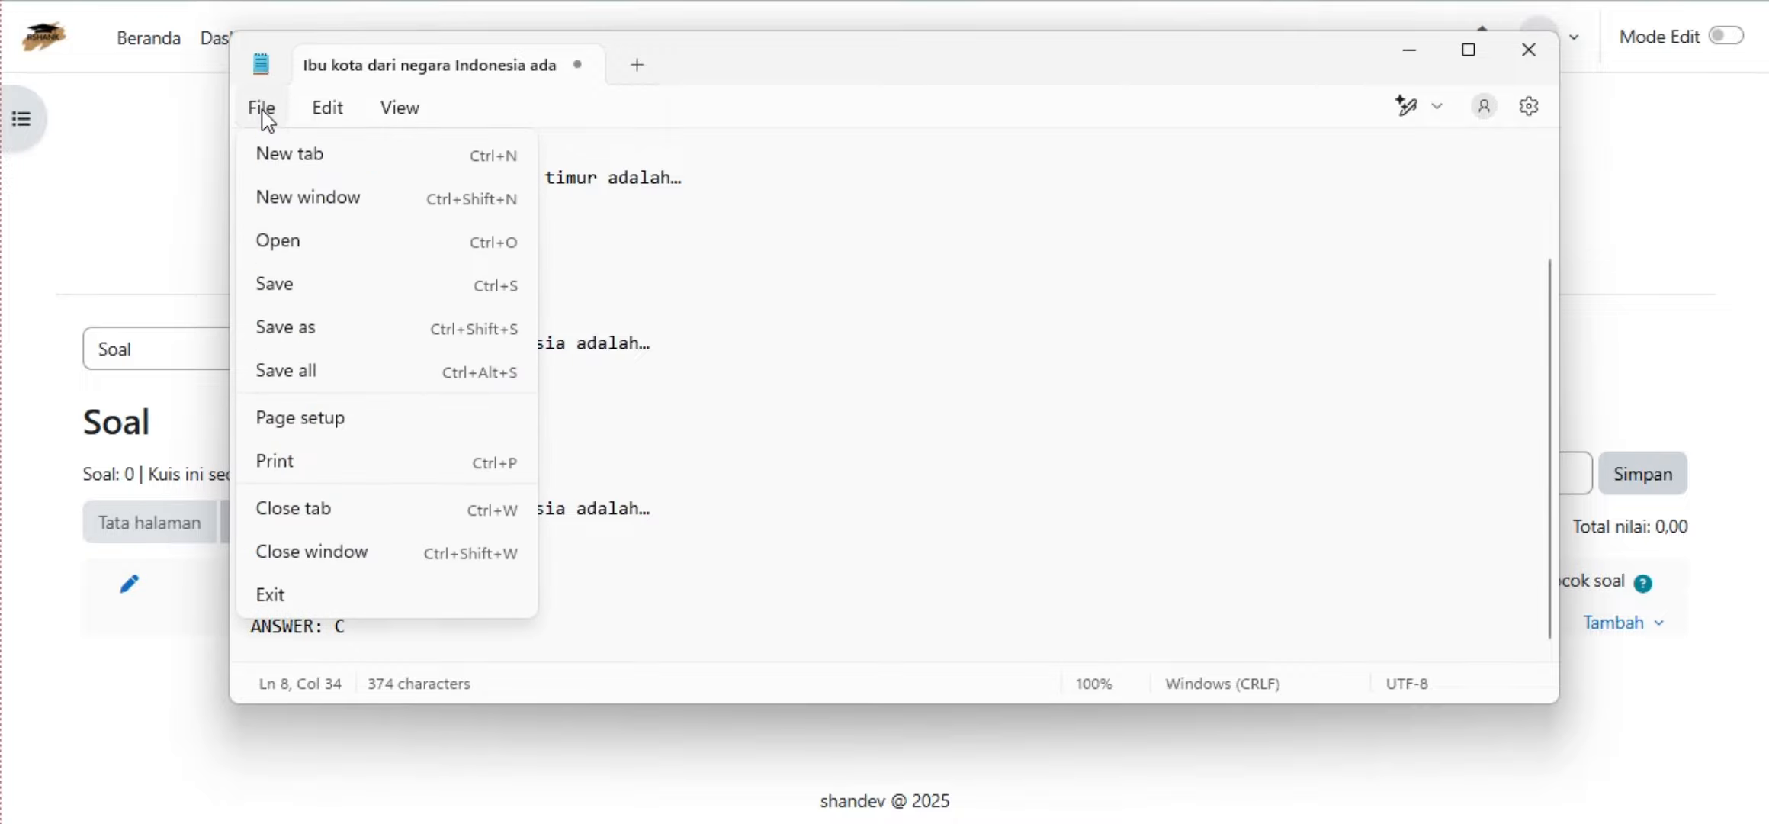
{"action": "left_click", "coordinate": [340, 334]}
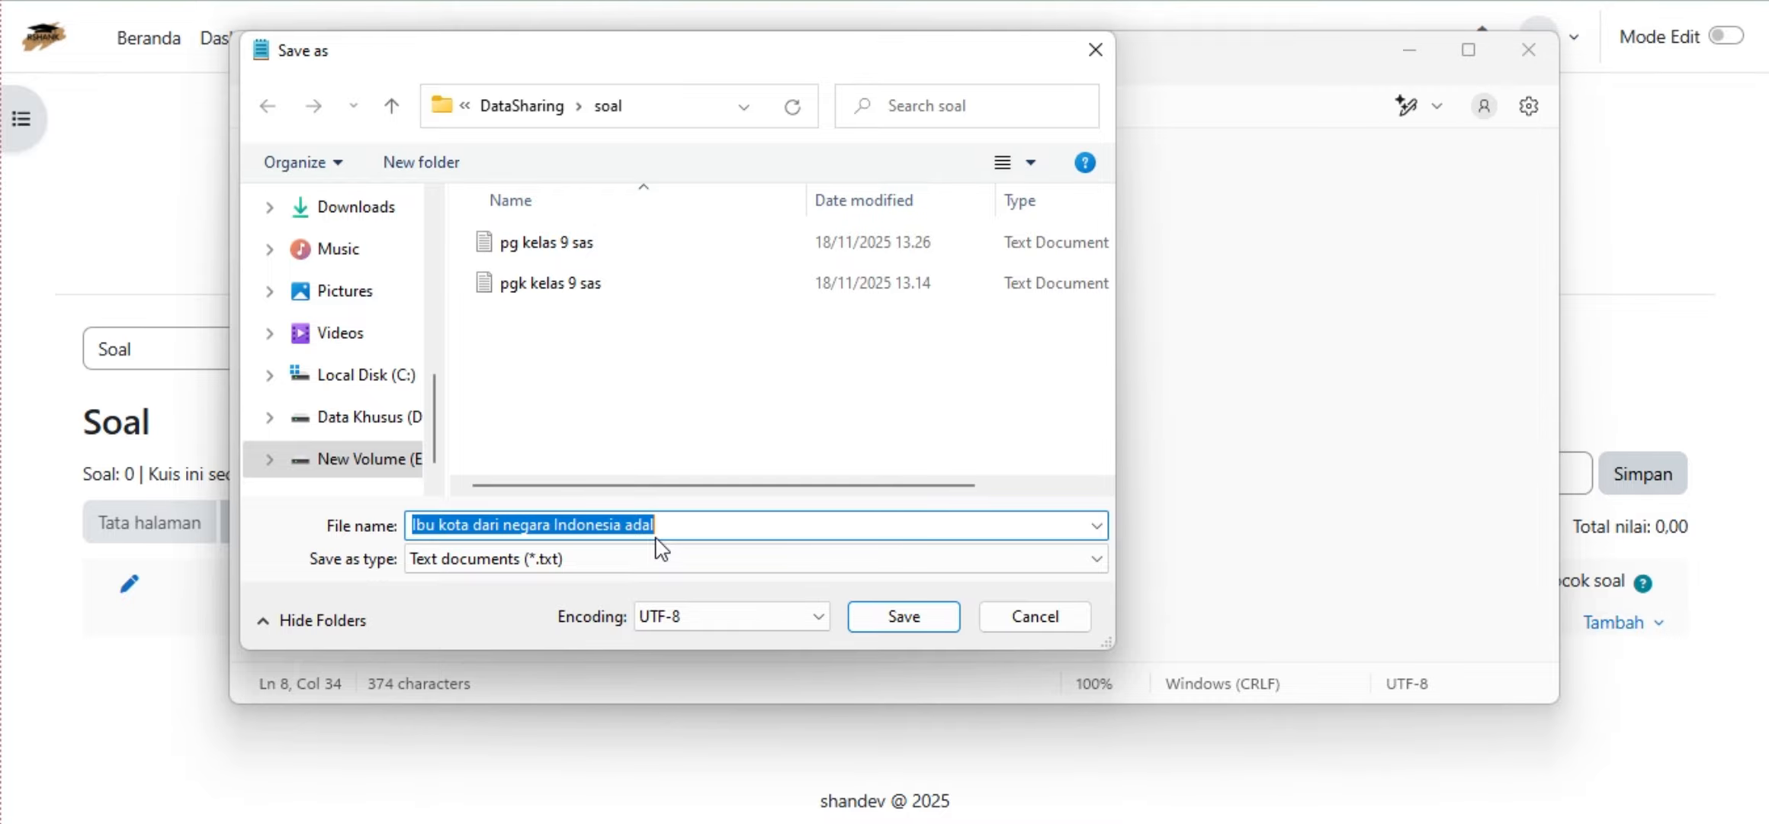
{"action": "type", "text": "soal uji"}
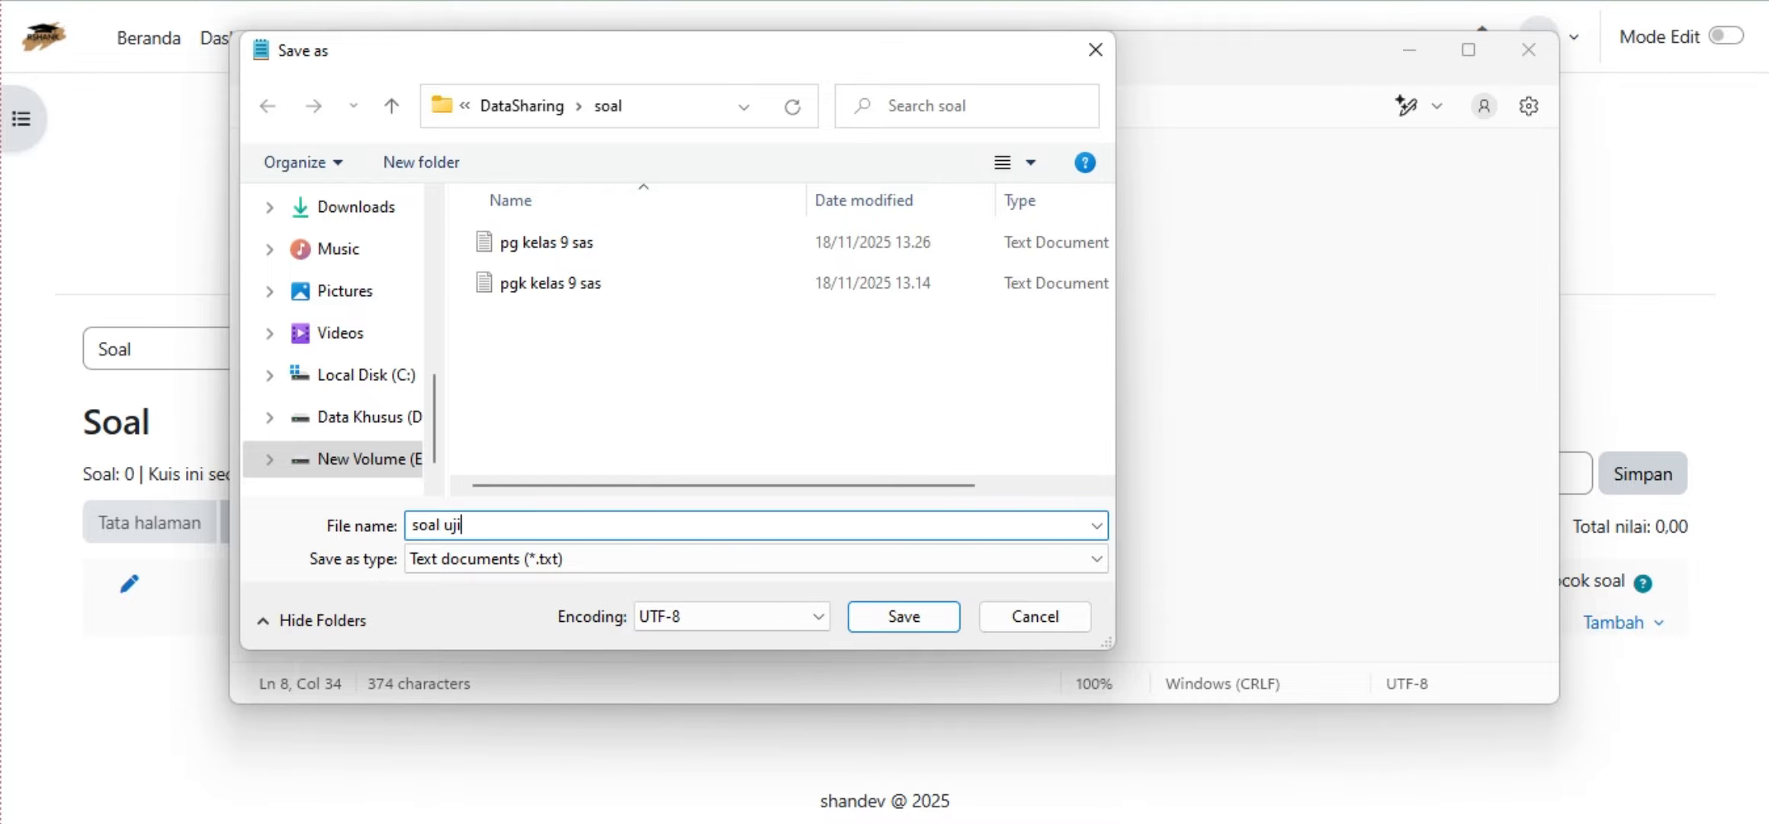
{"action": "type", "text": "coba format aiken pil"}
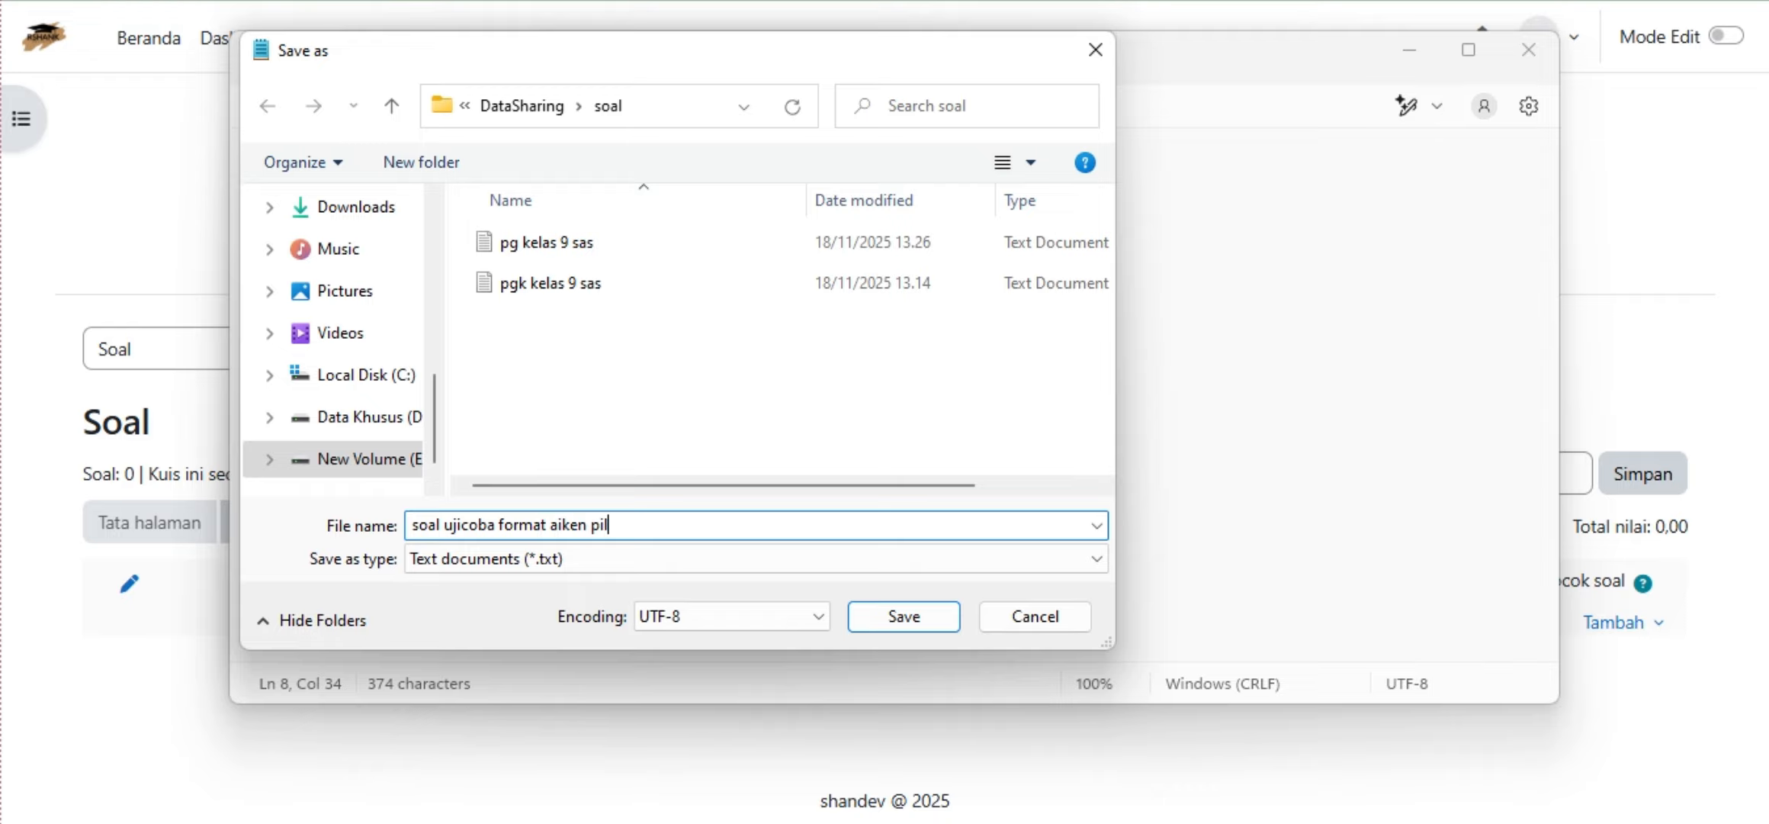
{"action": "type", "text": "ihan ganda"}
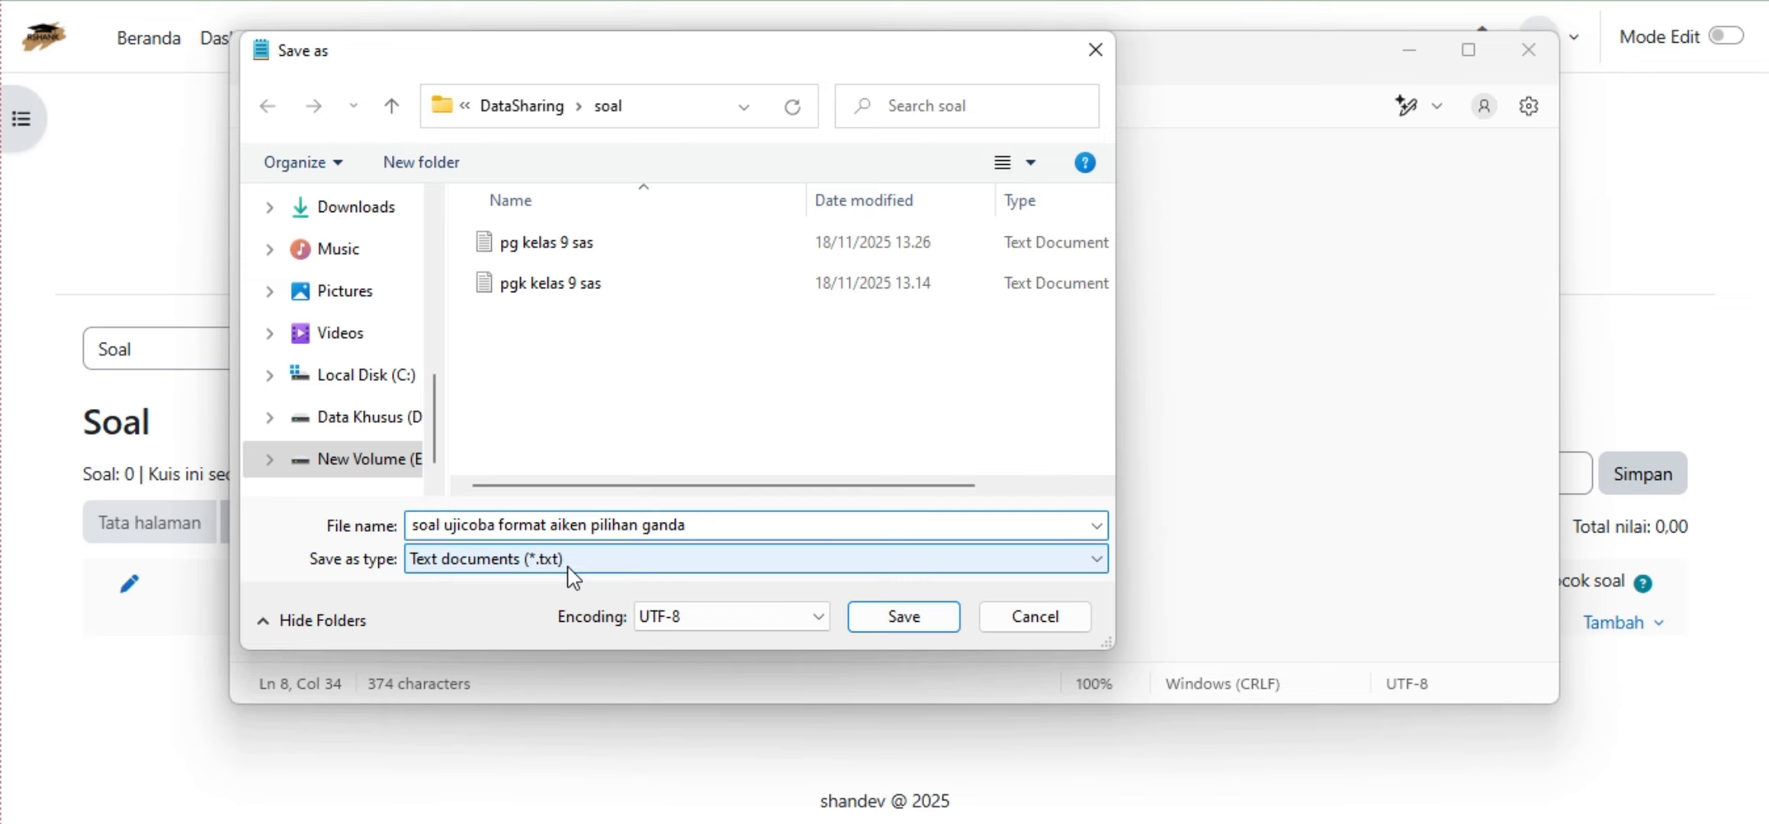
{"action": "left_click", "coordinate": [905, 618]}
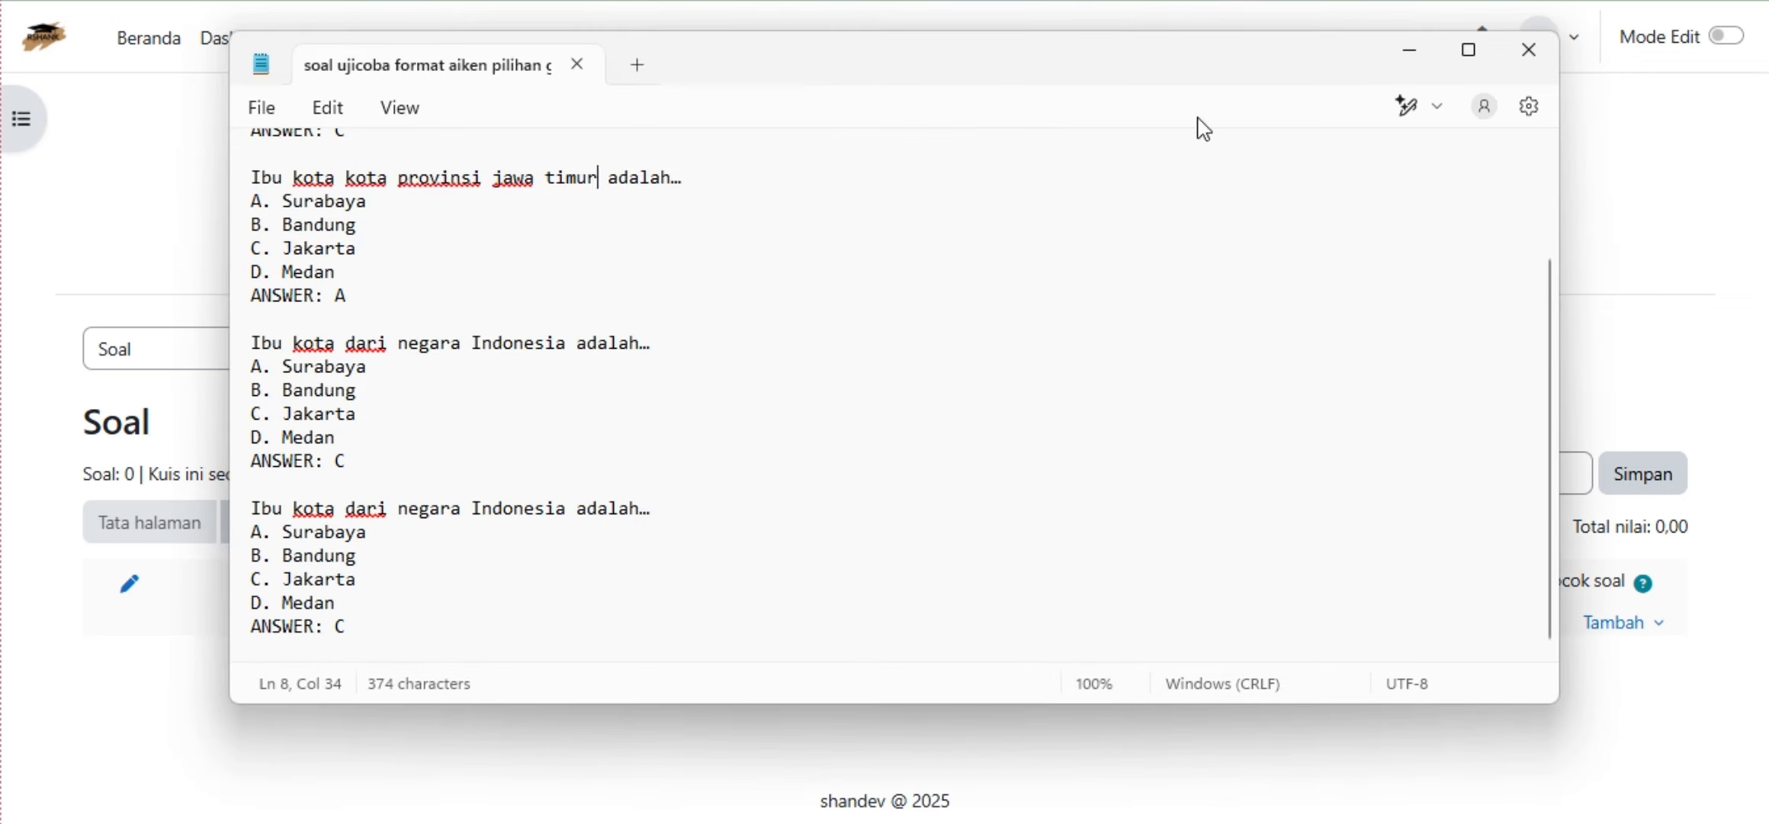
Minimize the text editor and open the main page of the "tes tes" quiz in Moodle.
{"action": "left_click", "coordinate": [1405, 55]}
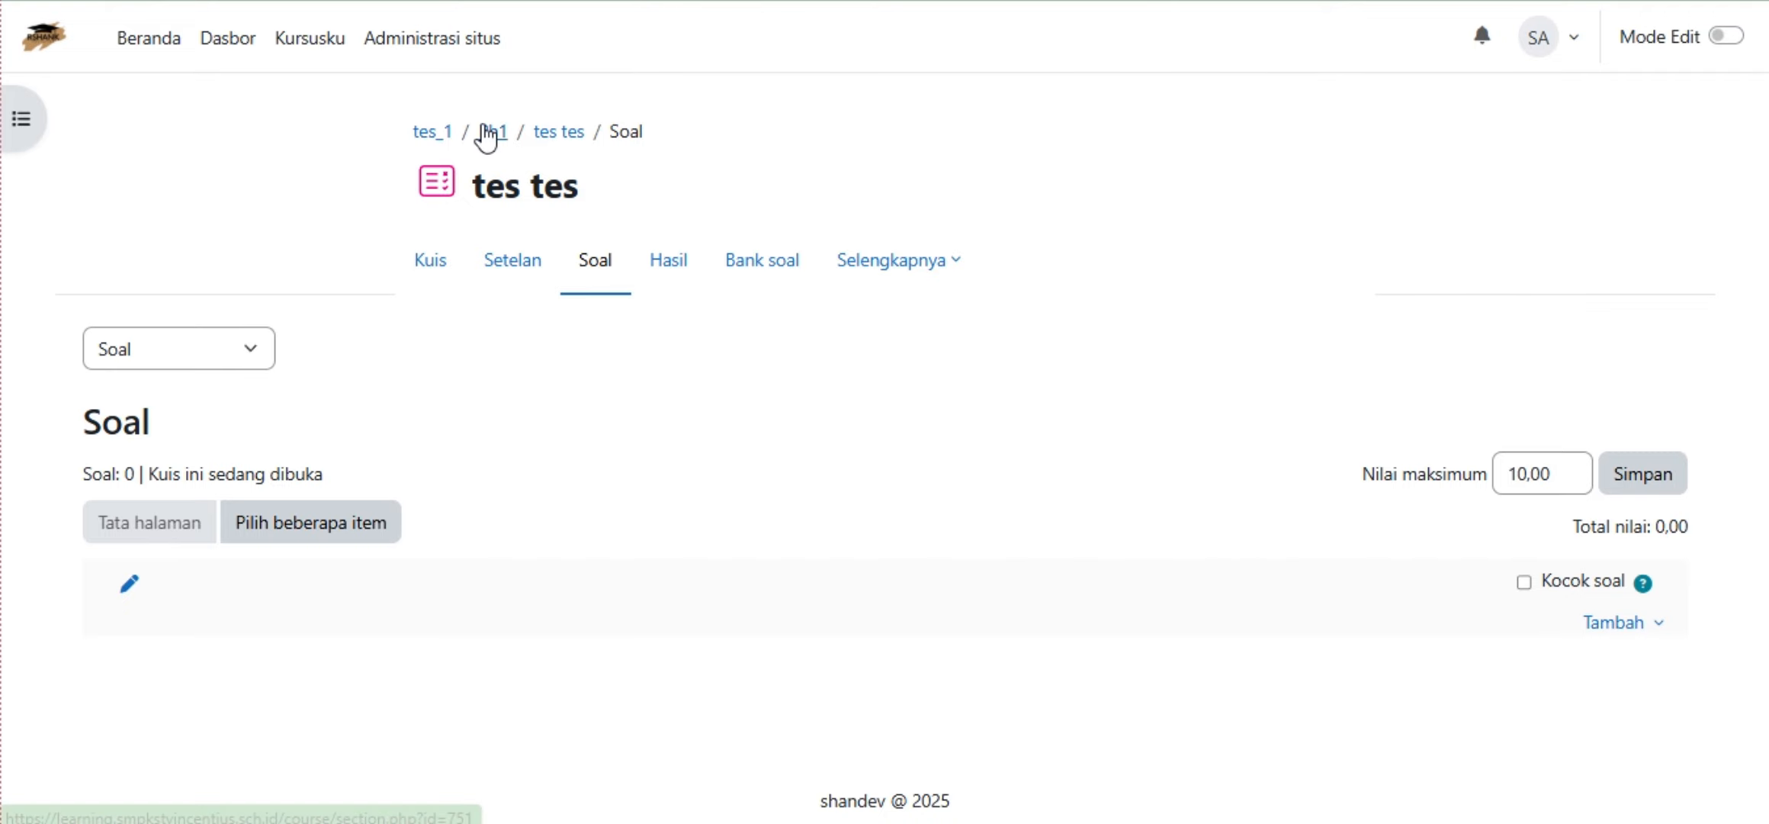
{"action": "left_click", "coordinate": [568, 139]}
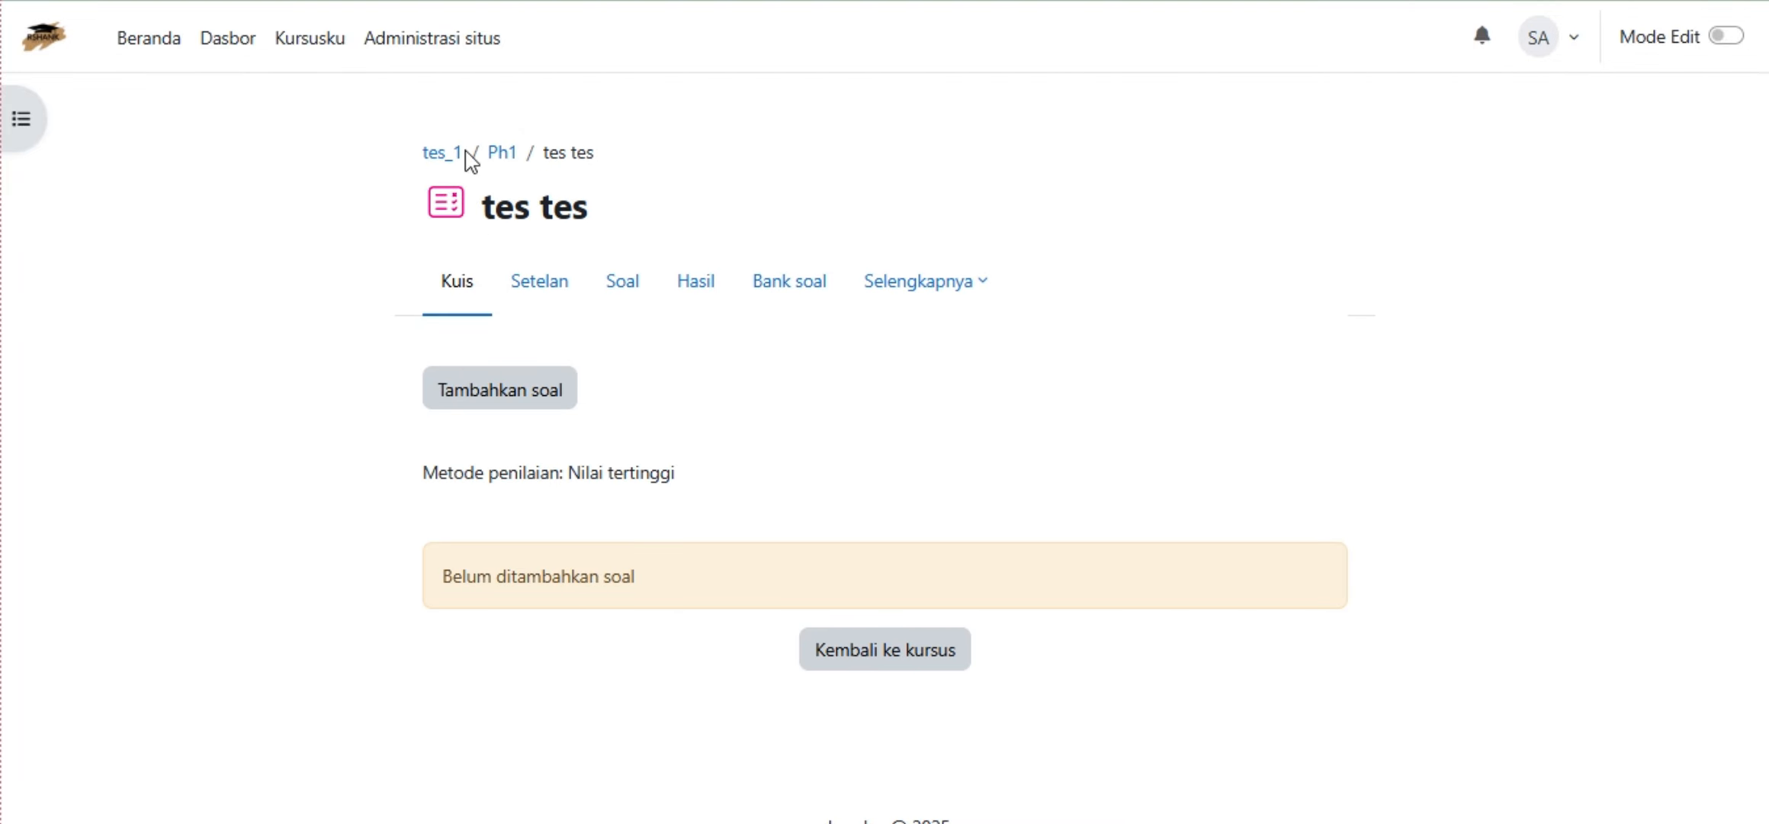
Visit the tes_1 course page and reopen the "tes tes" quiz from its Ph1 section.
{"action": "left_click", "coordinate": [443, 153]}
{"action": "scroll", "coordinate": [506, 479], "scroll_direction": "down", "scroll_amount": 4}
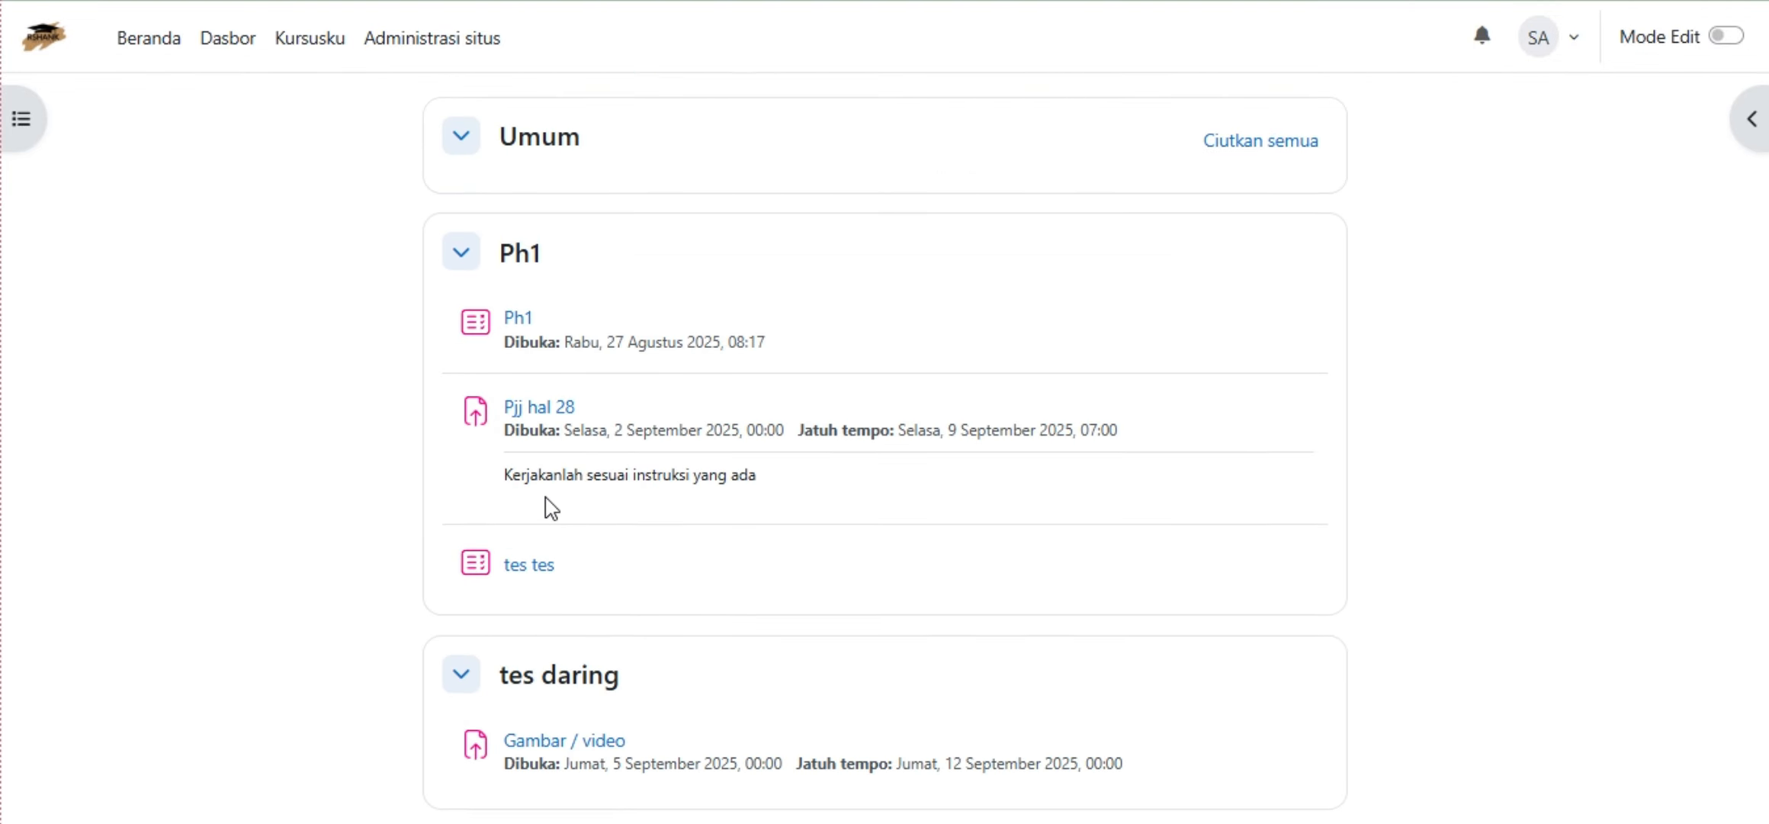
{"action": "left_click", "coordinate": [460, 191]}
{"action": "left_click", "coordinate": [462, 431]}
{"action": "scroll", "coordinate": [462, 434], "scroll_direction": "down", "scroll_amount": 3}
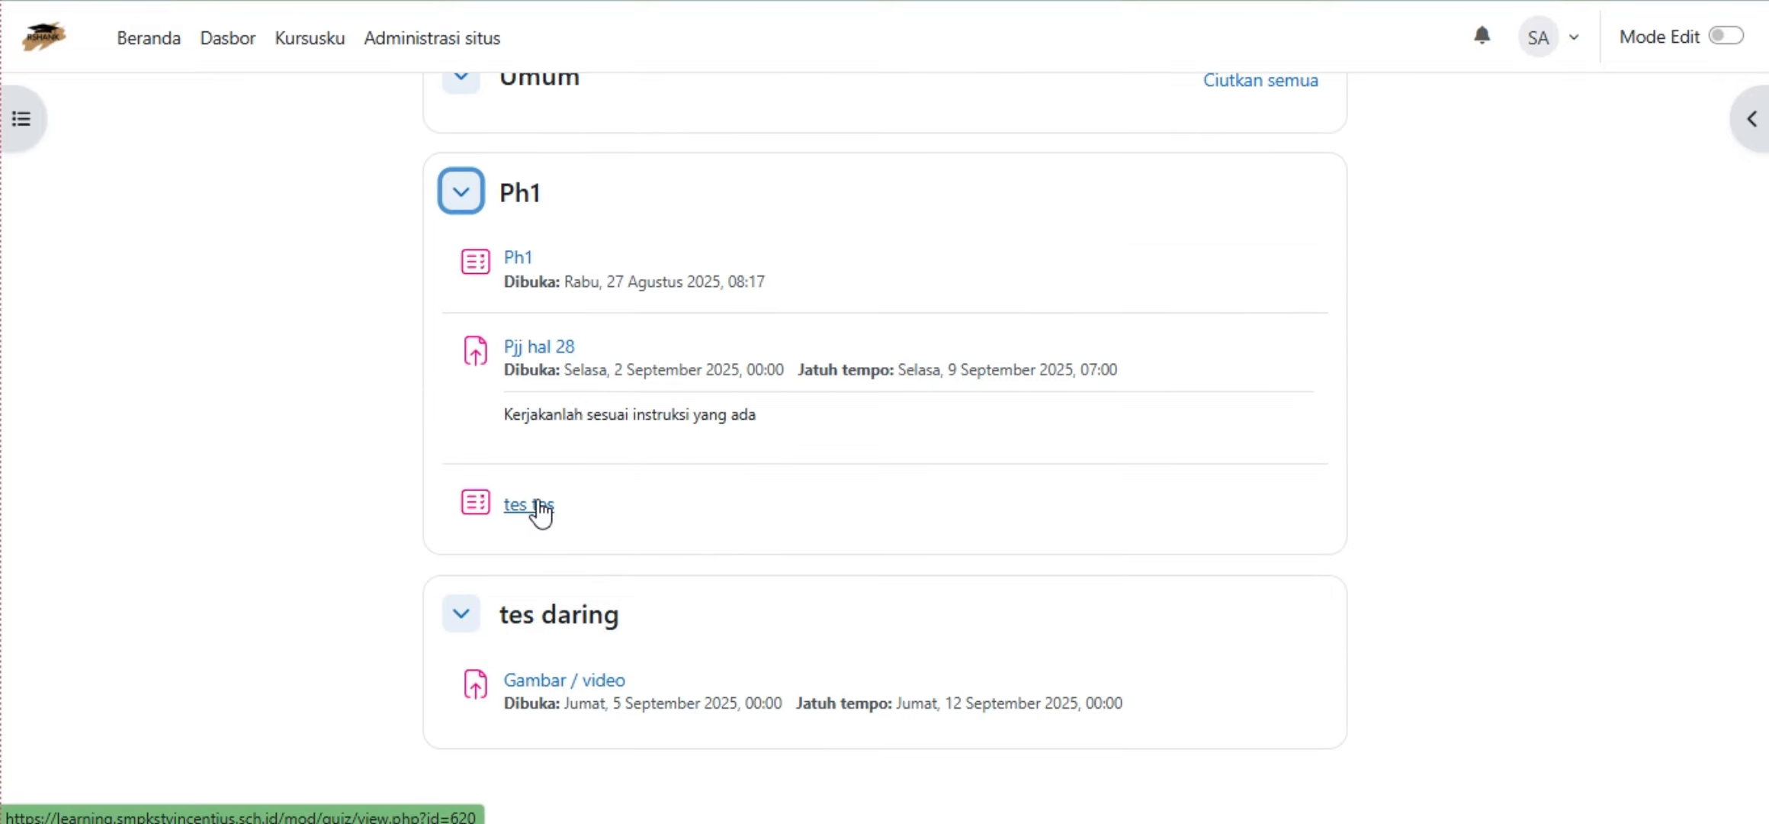
{"action": "left_click", "coordinate": [537, 504]}
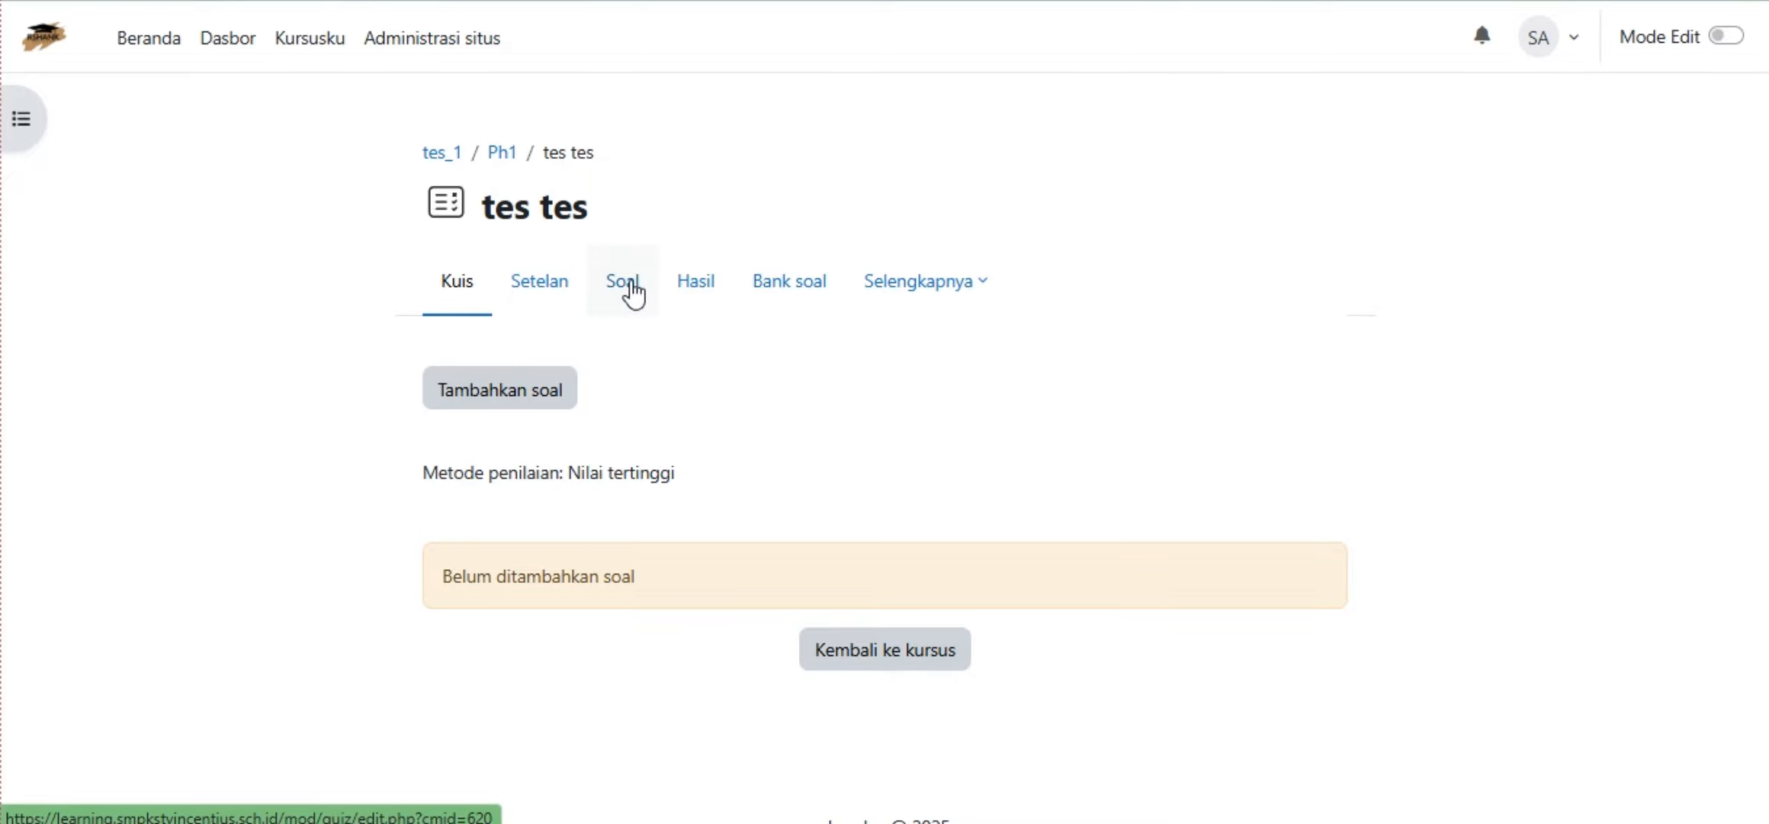
Open the import page of the quiz's question bank and choose Format AIKEN as the file format.
{"action": "left_click", "coordinate": [790, 295]}
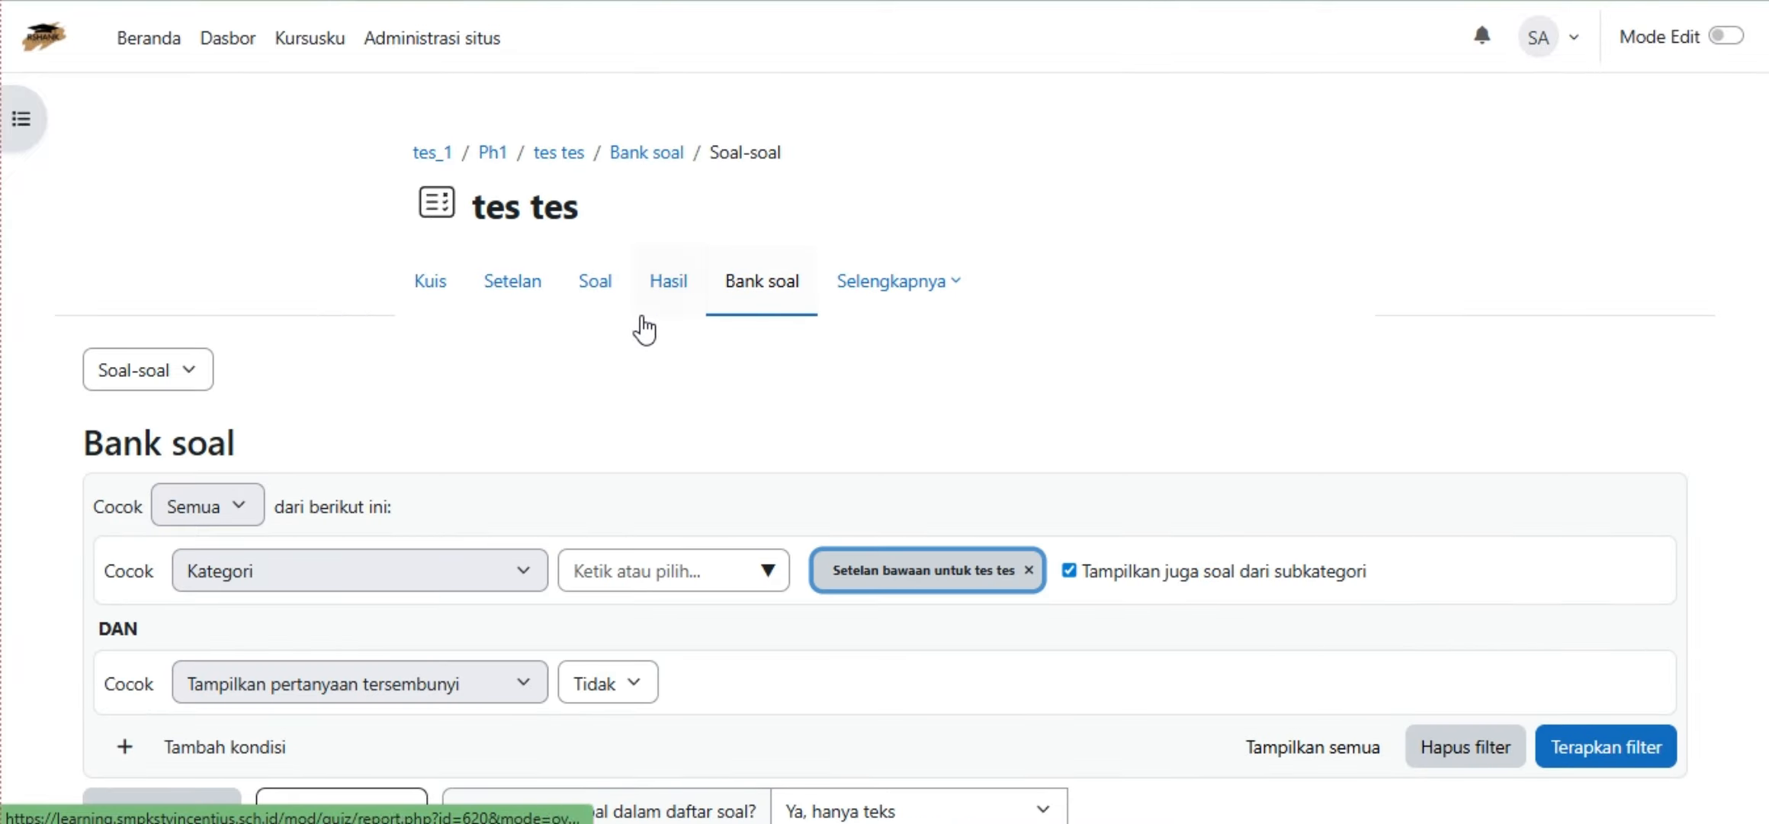
{"action": "left_click", "coordinate": [198, 381]}
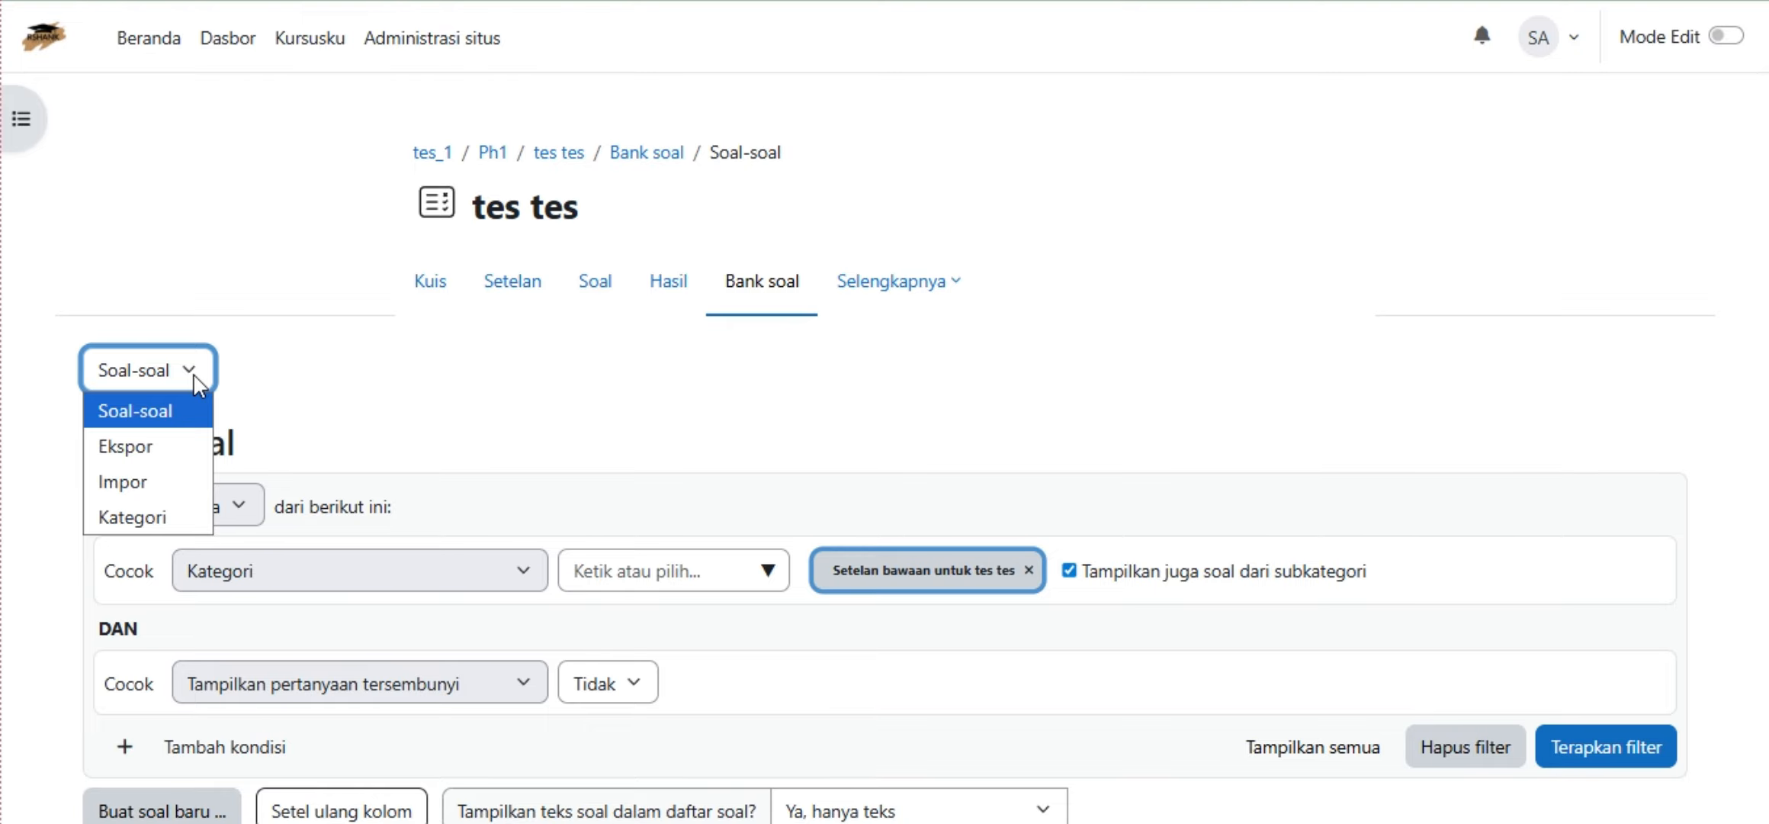
{"action": "left_click", "coordinate": [174, 478]}
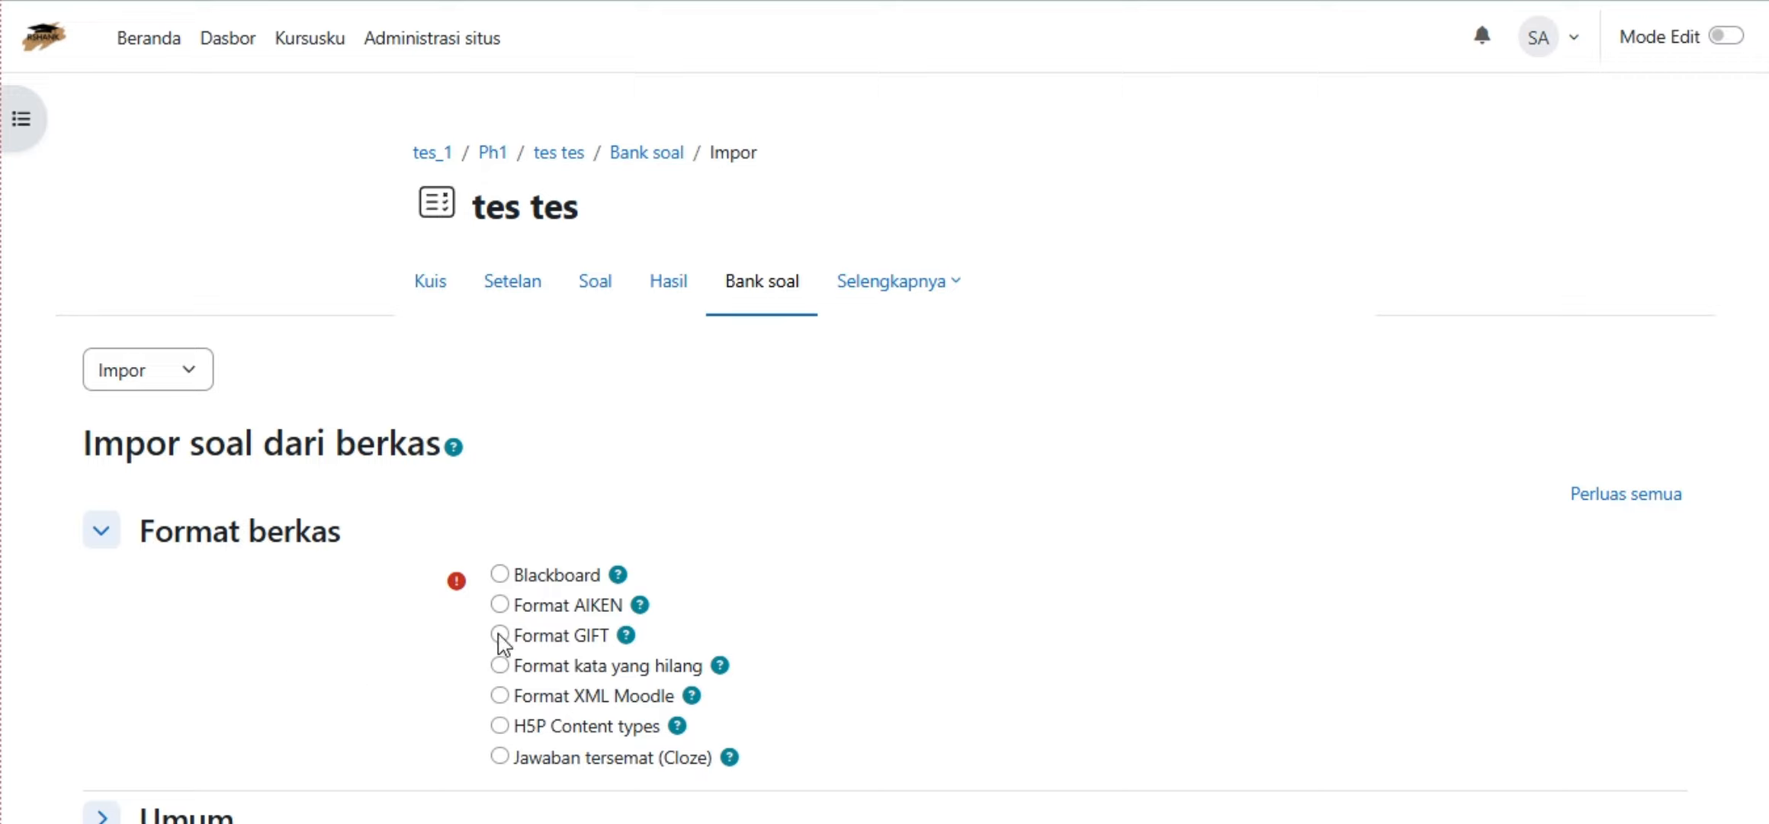
{"action": "left_click", "coordinate": [499, 604]}
{"action": "scroll", "coordinate": [763, 589], "scroll_direction": "down", "scroll_amount": 6}
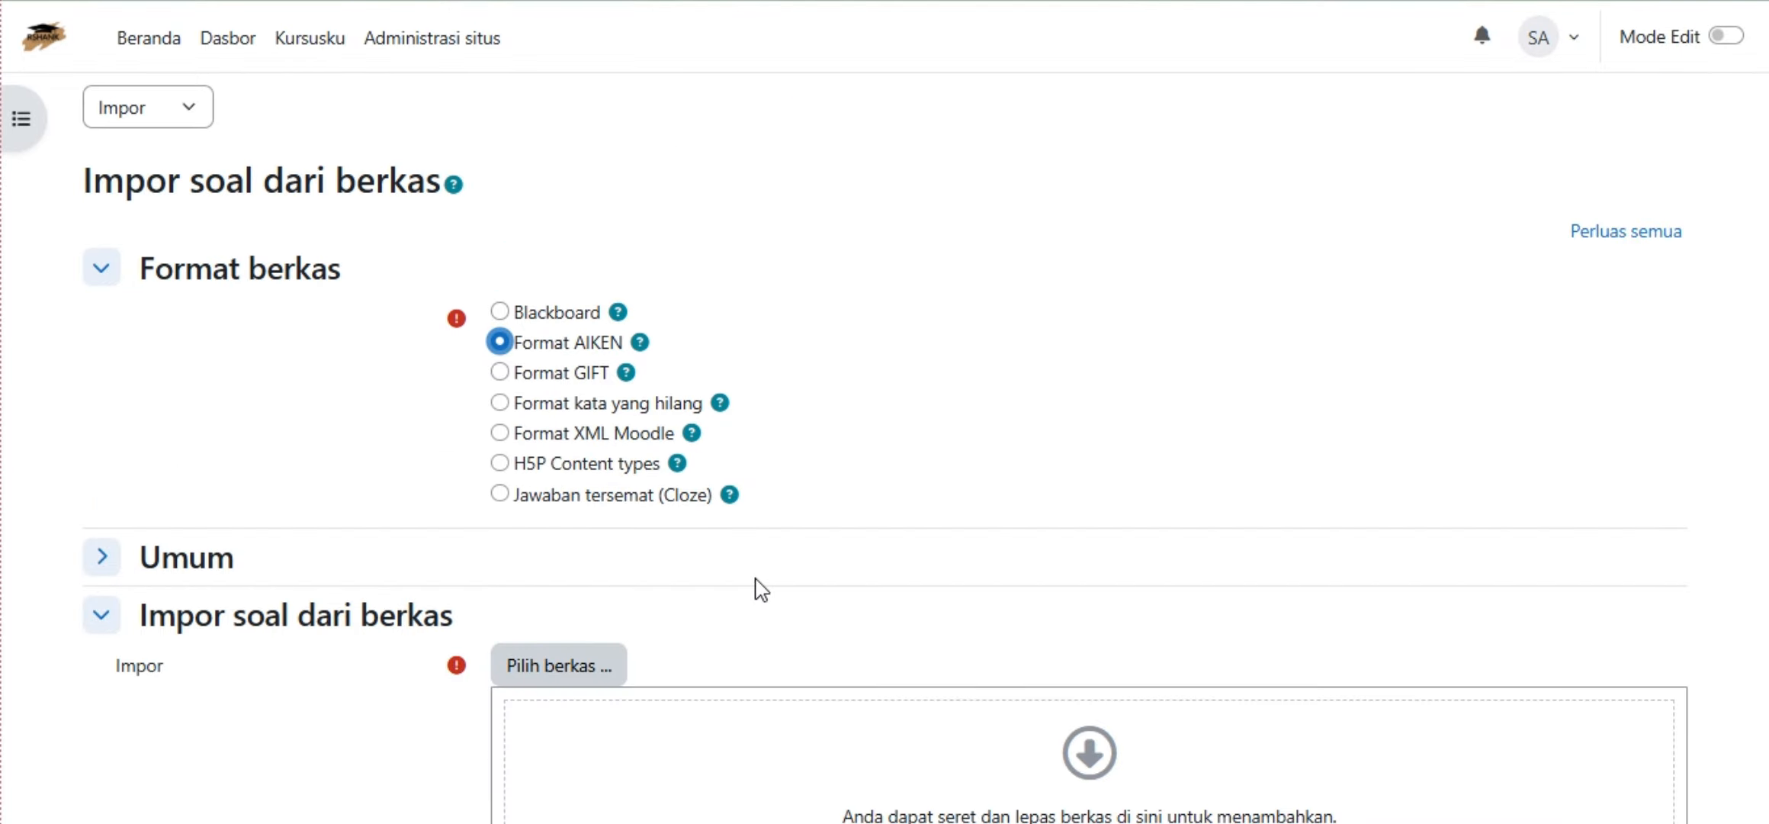
Upload the text file "soal ujicoba format aiken pilihan ganda" from the soal folder on New Volume (E:) as the import file.
{"action": "left_click", "coordinate": [589, 408]}
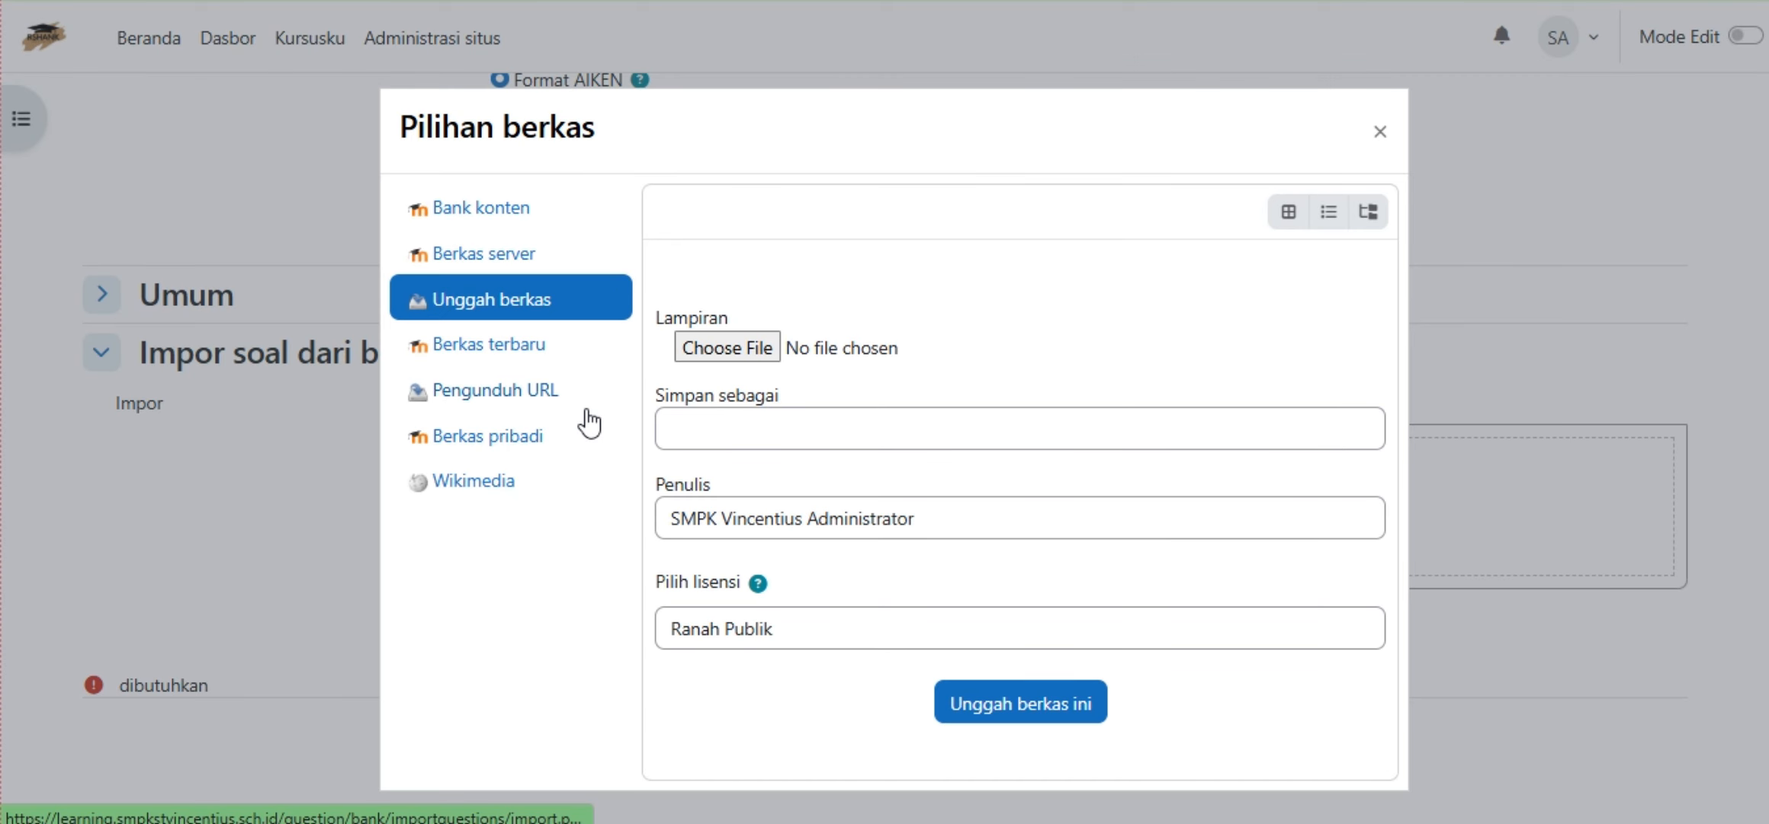
{"action": "left_click", "coordinate": [747, 355]}
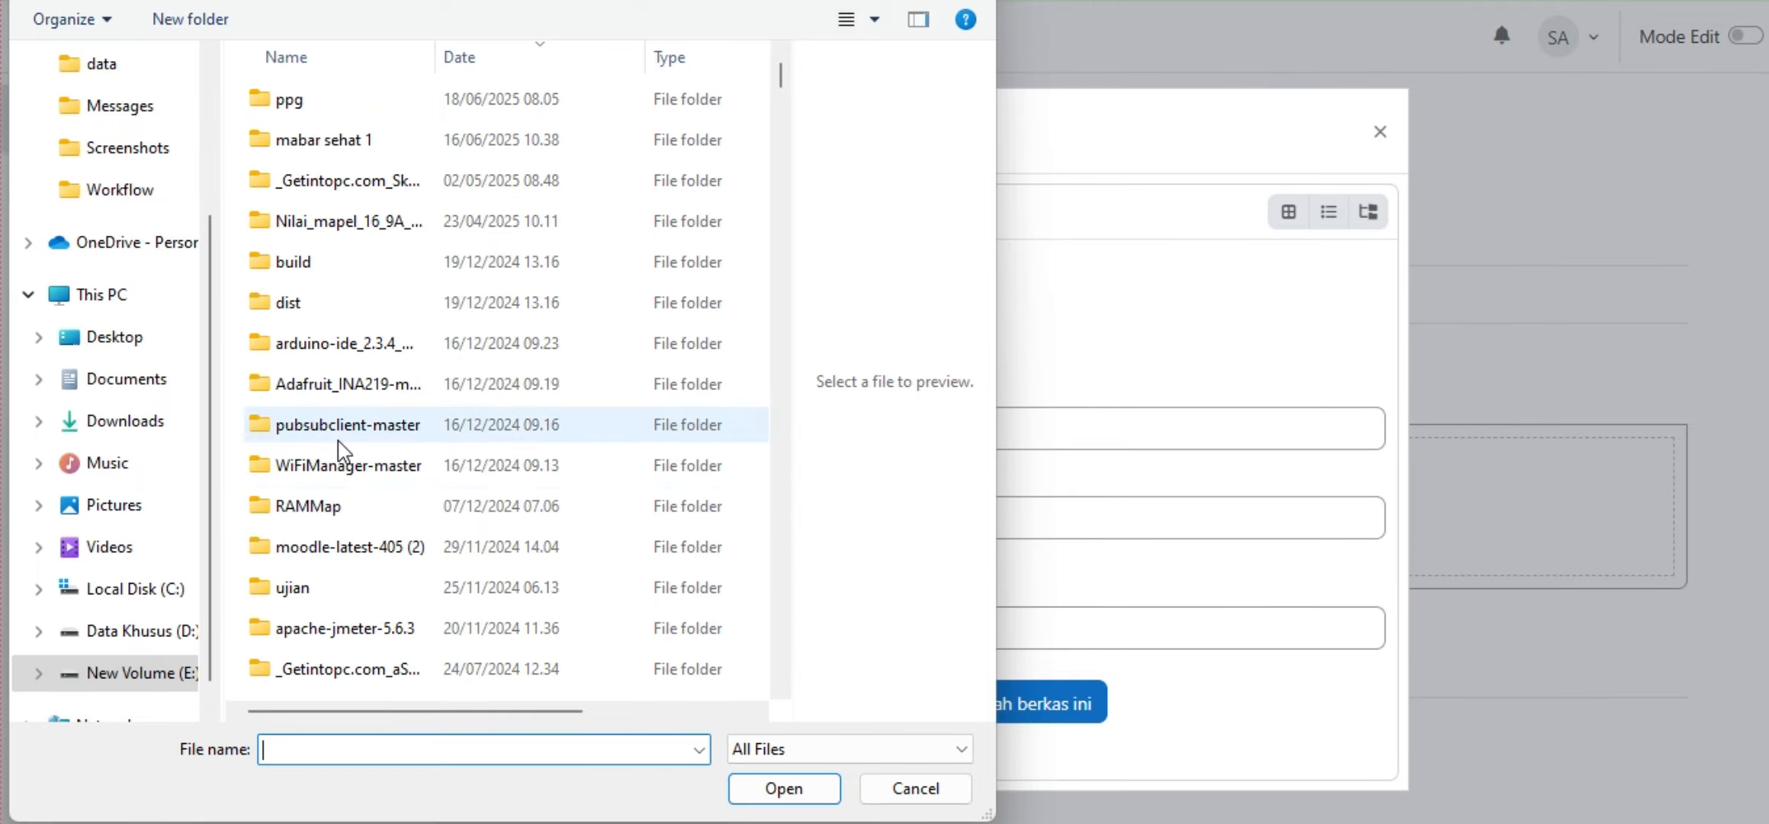
{"action": "left_click", "coordinate": [114, 673]}
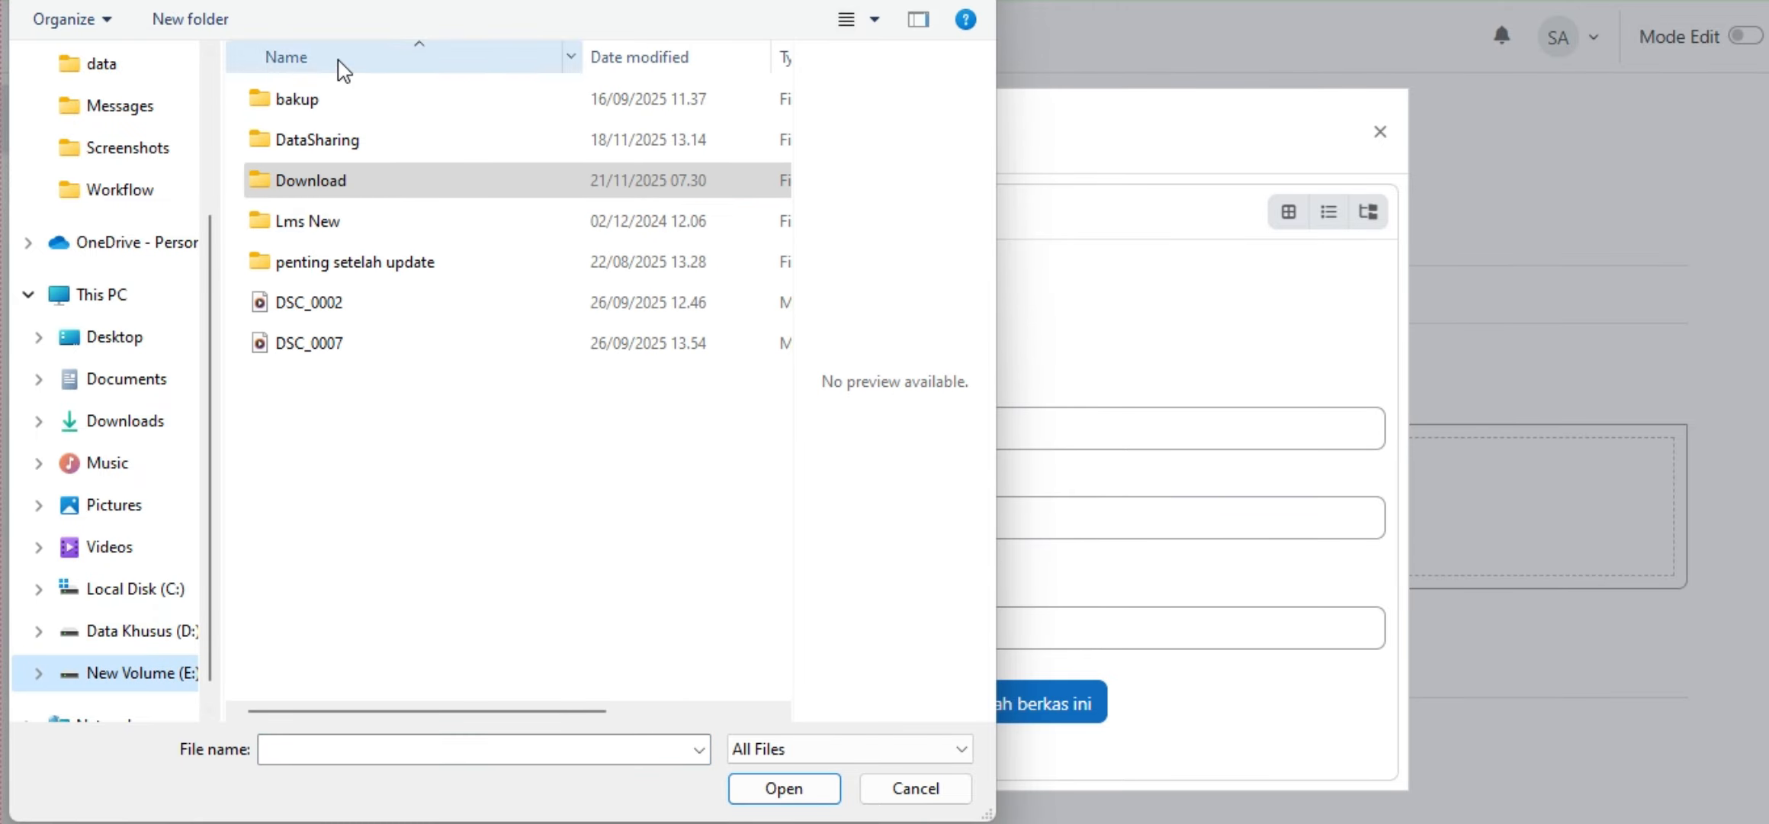
{"action": "left_click", "coordinate": [403, 148]}
{"action": "double_click", "coordinate": [402, 143]}
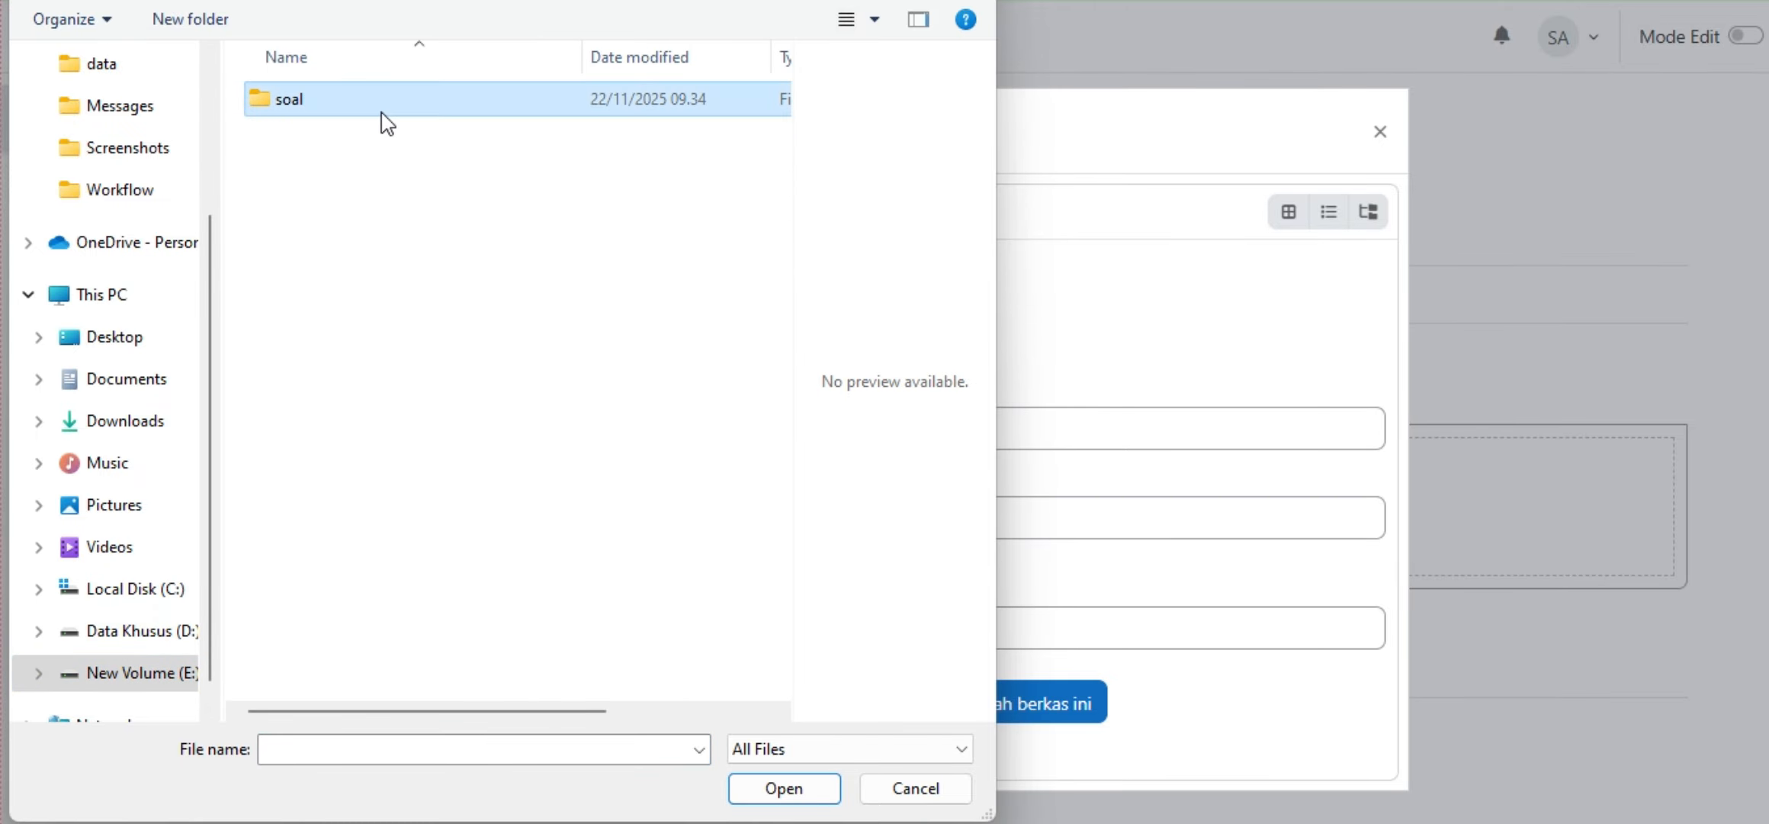
{"action": "double_click", "coordinate": [380, 115]}
{"action": "left_click", "coordinate": [393, 197]}
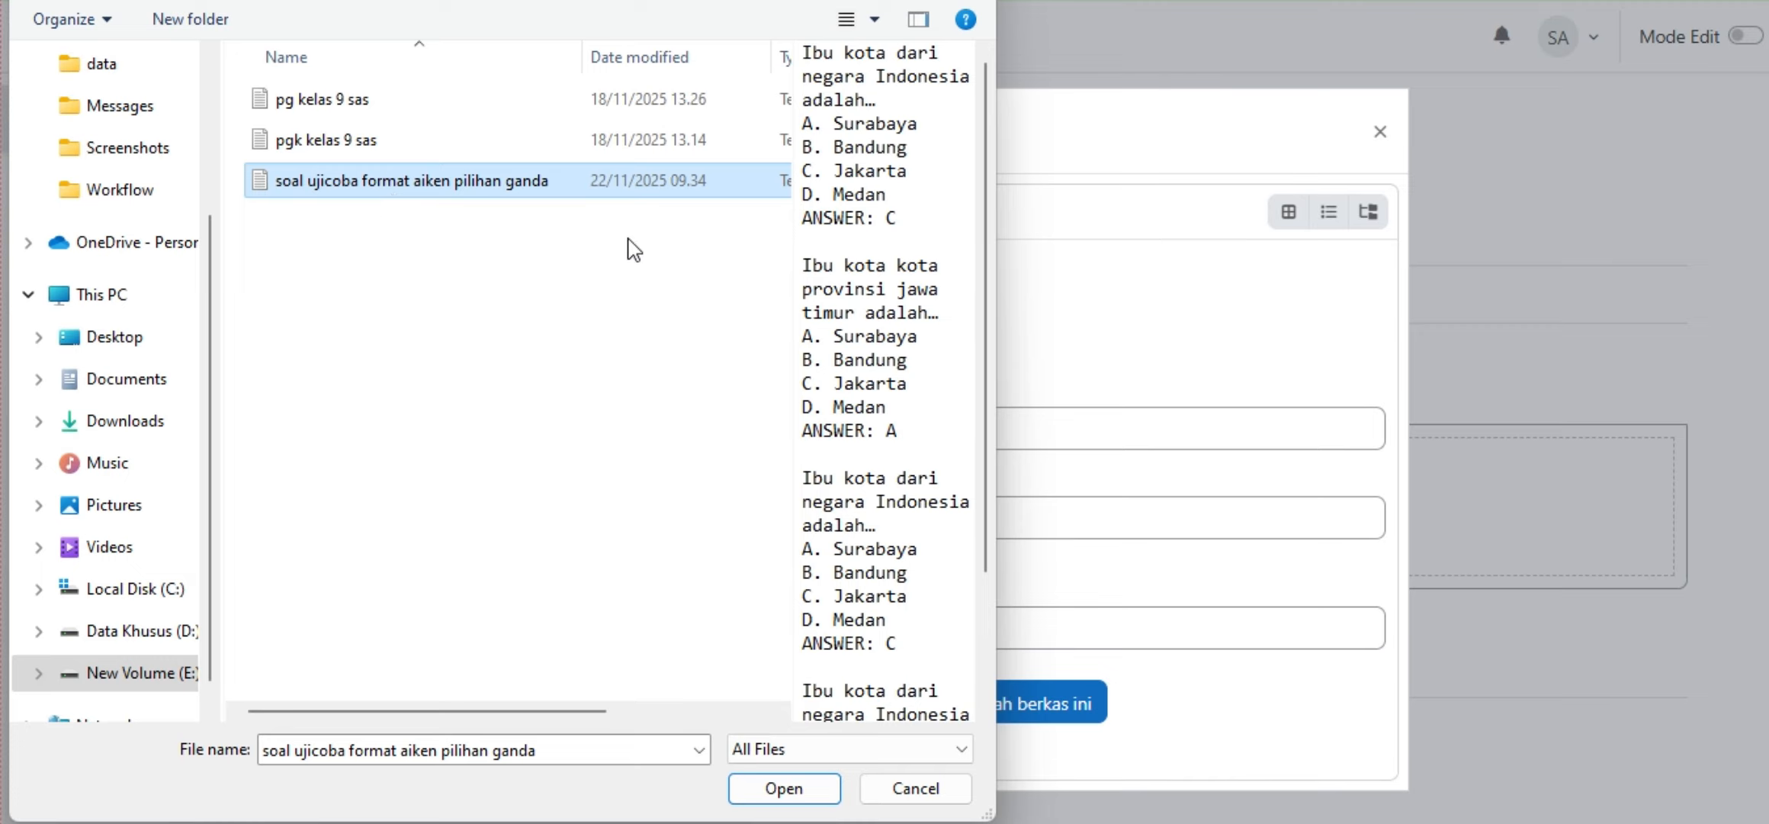
{"action": "left_click", "coordinate": [783, 787]}
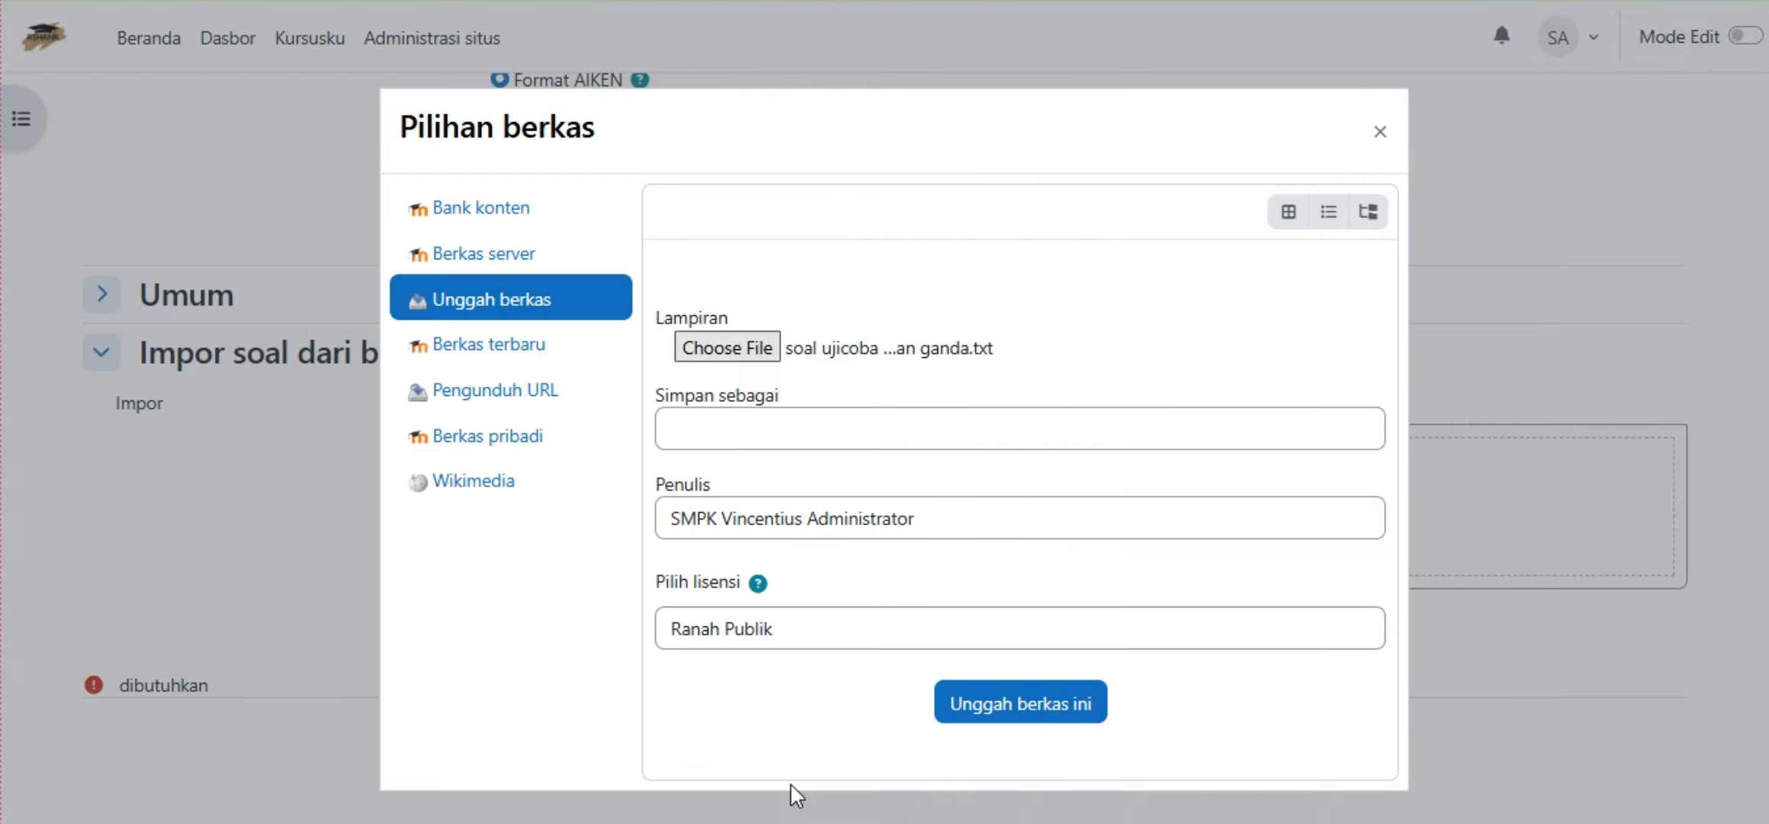
{"action": "left_click", "coordinate": [1020, 704]}
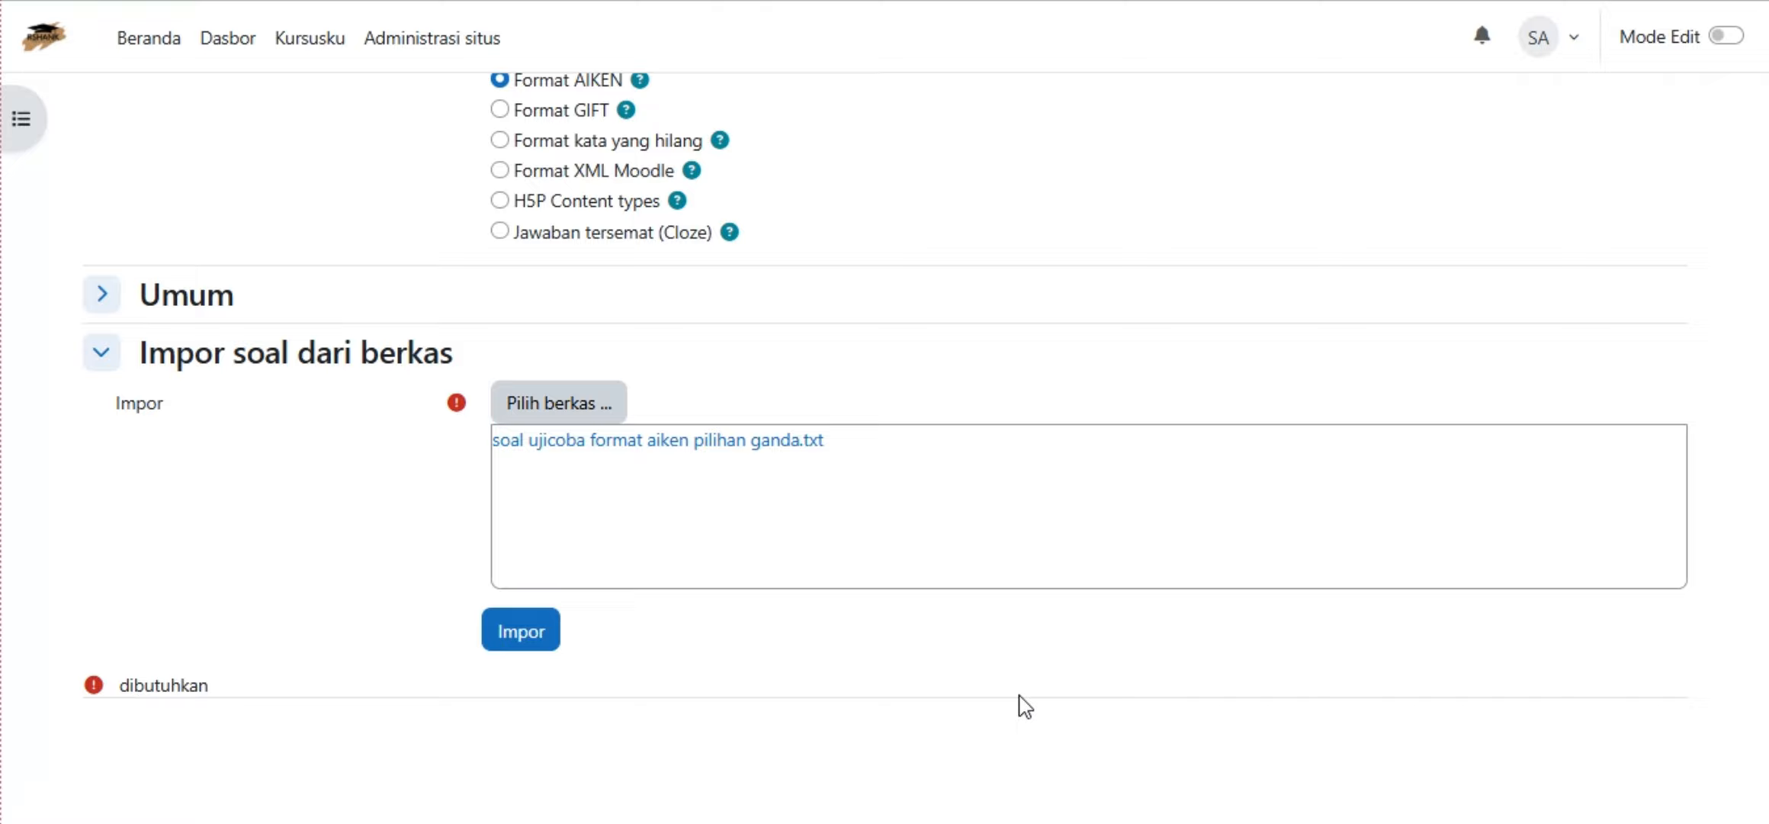
Import the questions from the uploaded file, continue to the question bank and review the imported entries.
{"action": "left_click", "coordinate": [554, 629]}
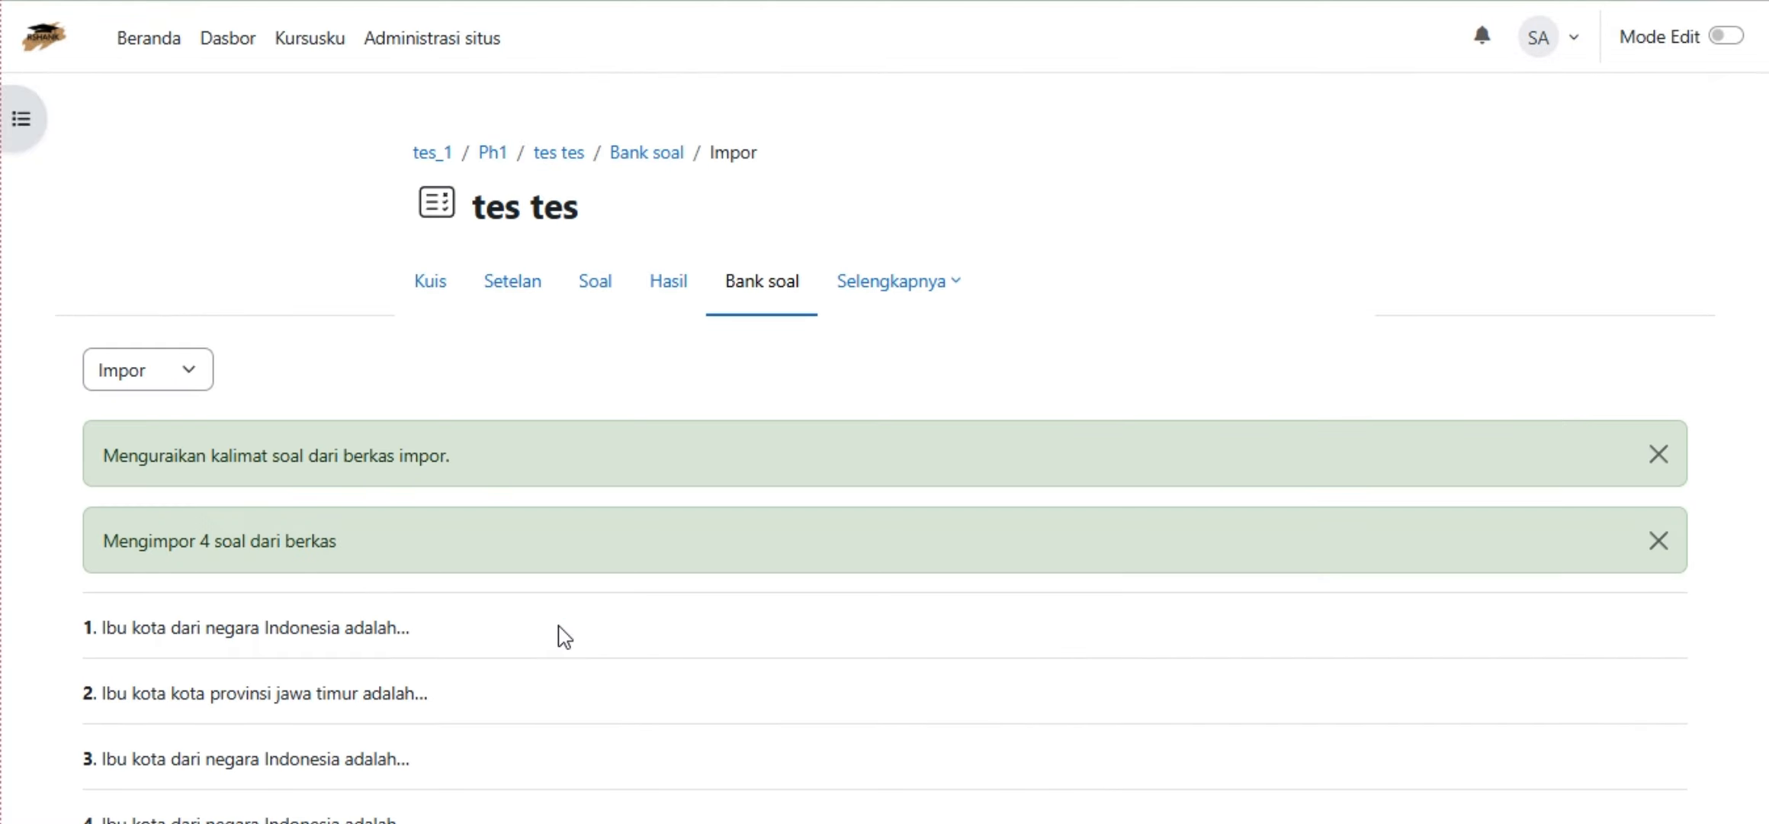
{"action": "scroll", "coordinate": [332, 587], "scroll_direction": "down", "scroll_amount": 2}
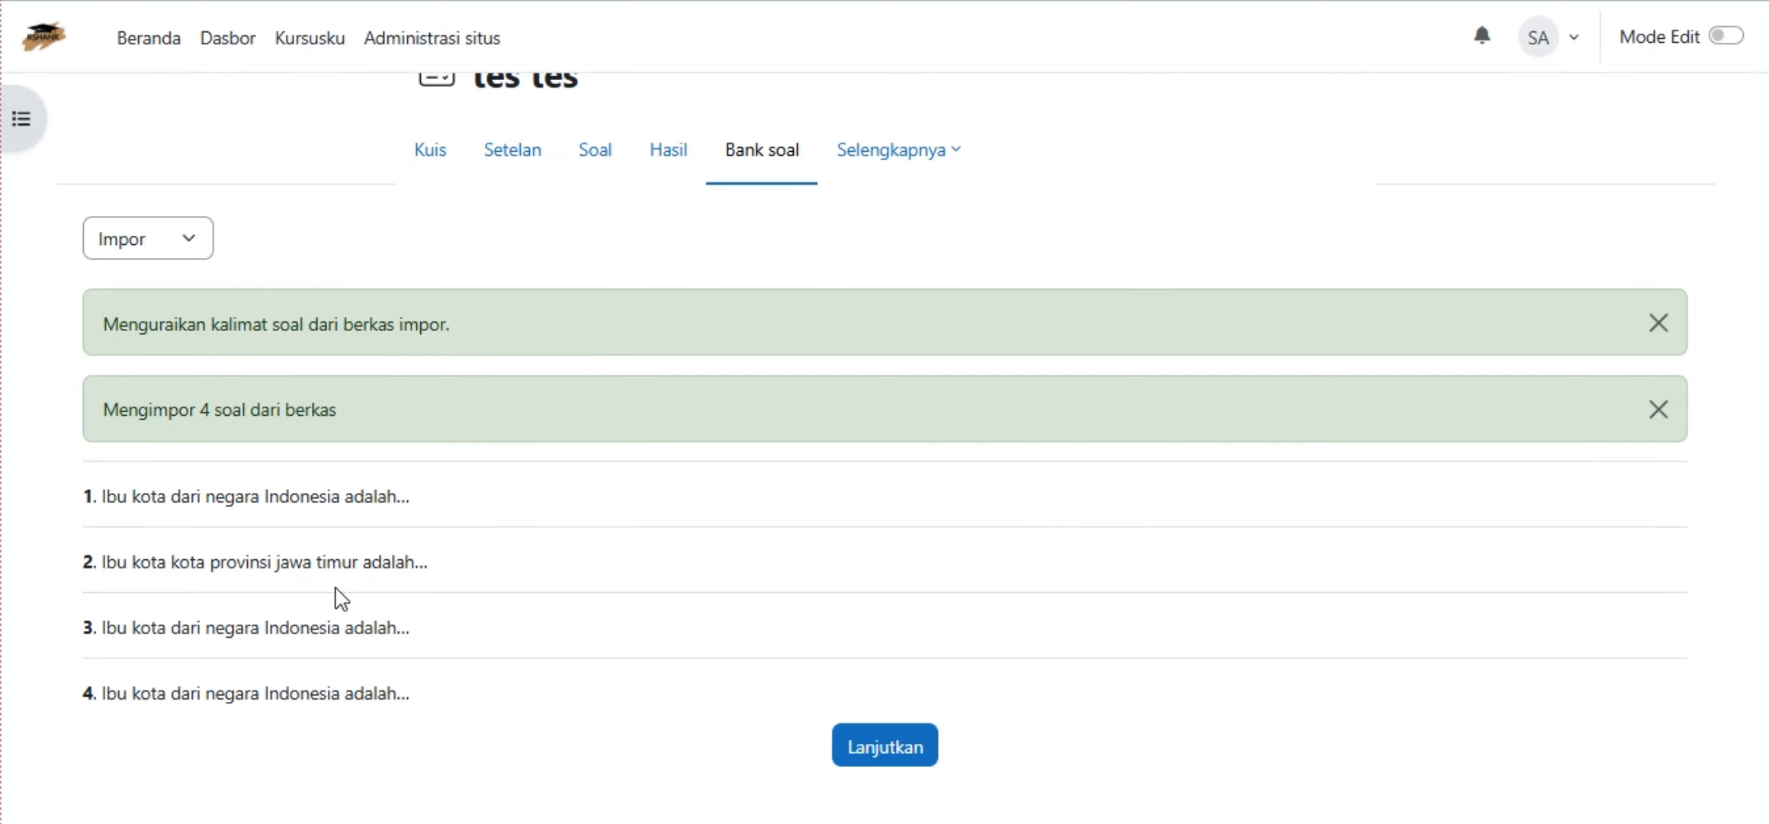
{"action": "left_click", "coordinate": [885, 749]}
{"action": "scroll", "coordinate": [1029, 648], "scroll_direction": "down", "scroll_amount": 8}
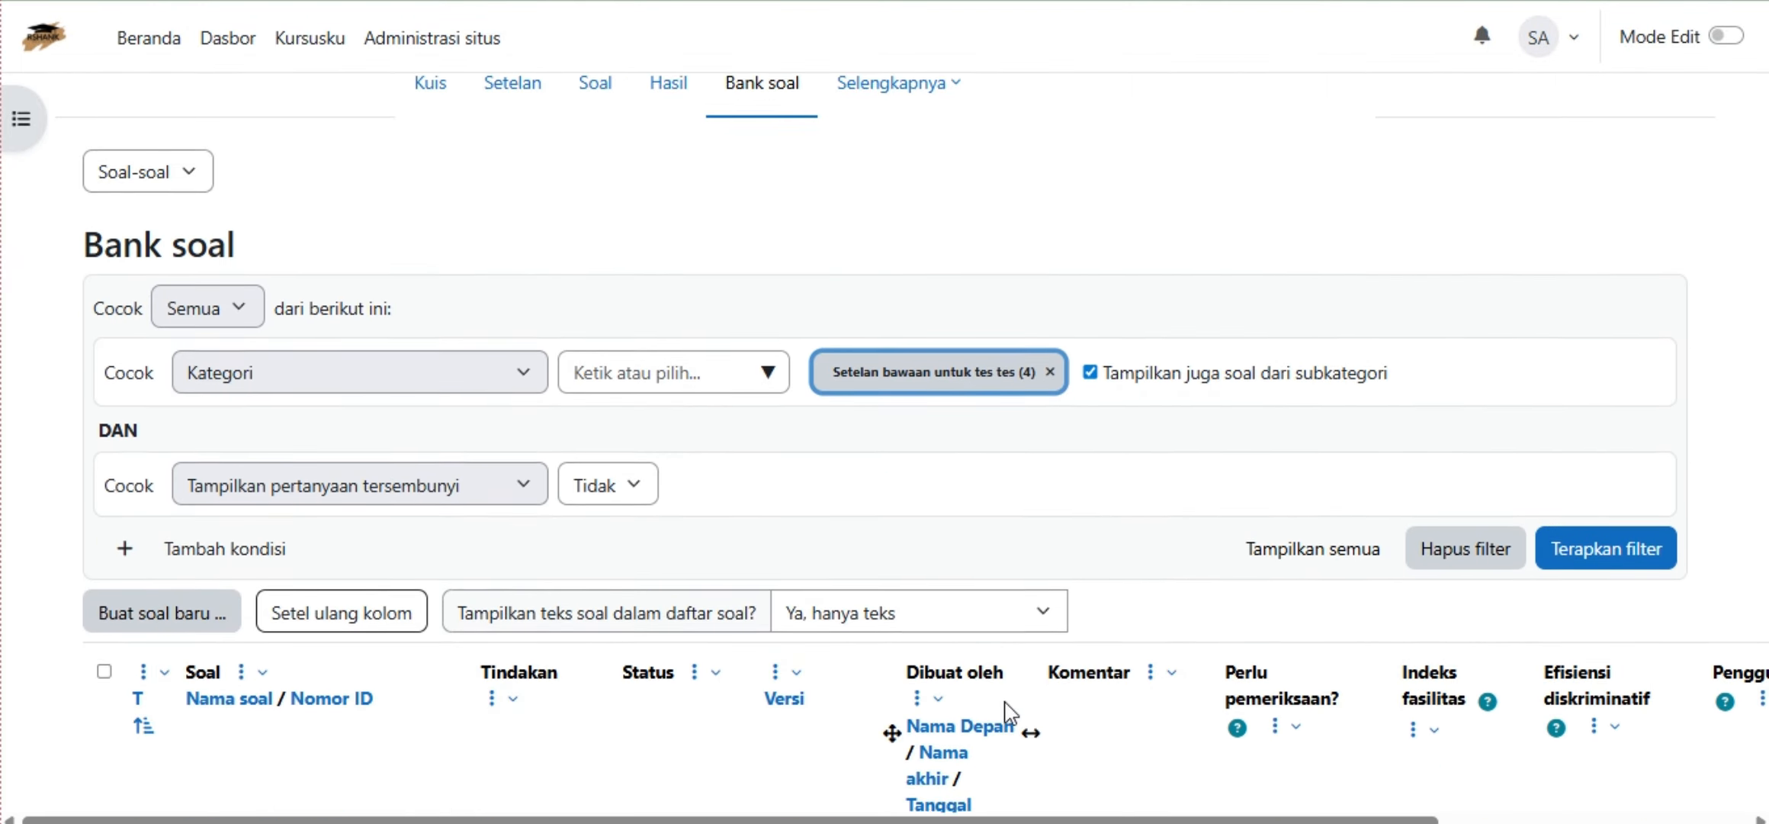
{"action": "scroll", "coordinate": [991, 770], "scroll_direction": "down", "scroll_amount": 5}
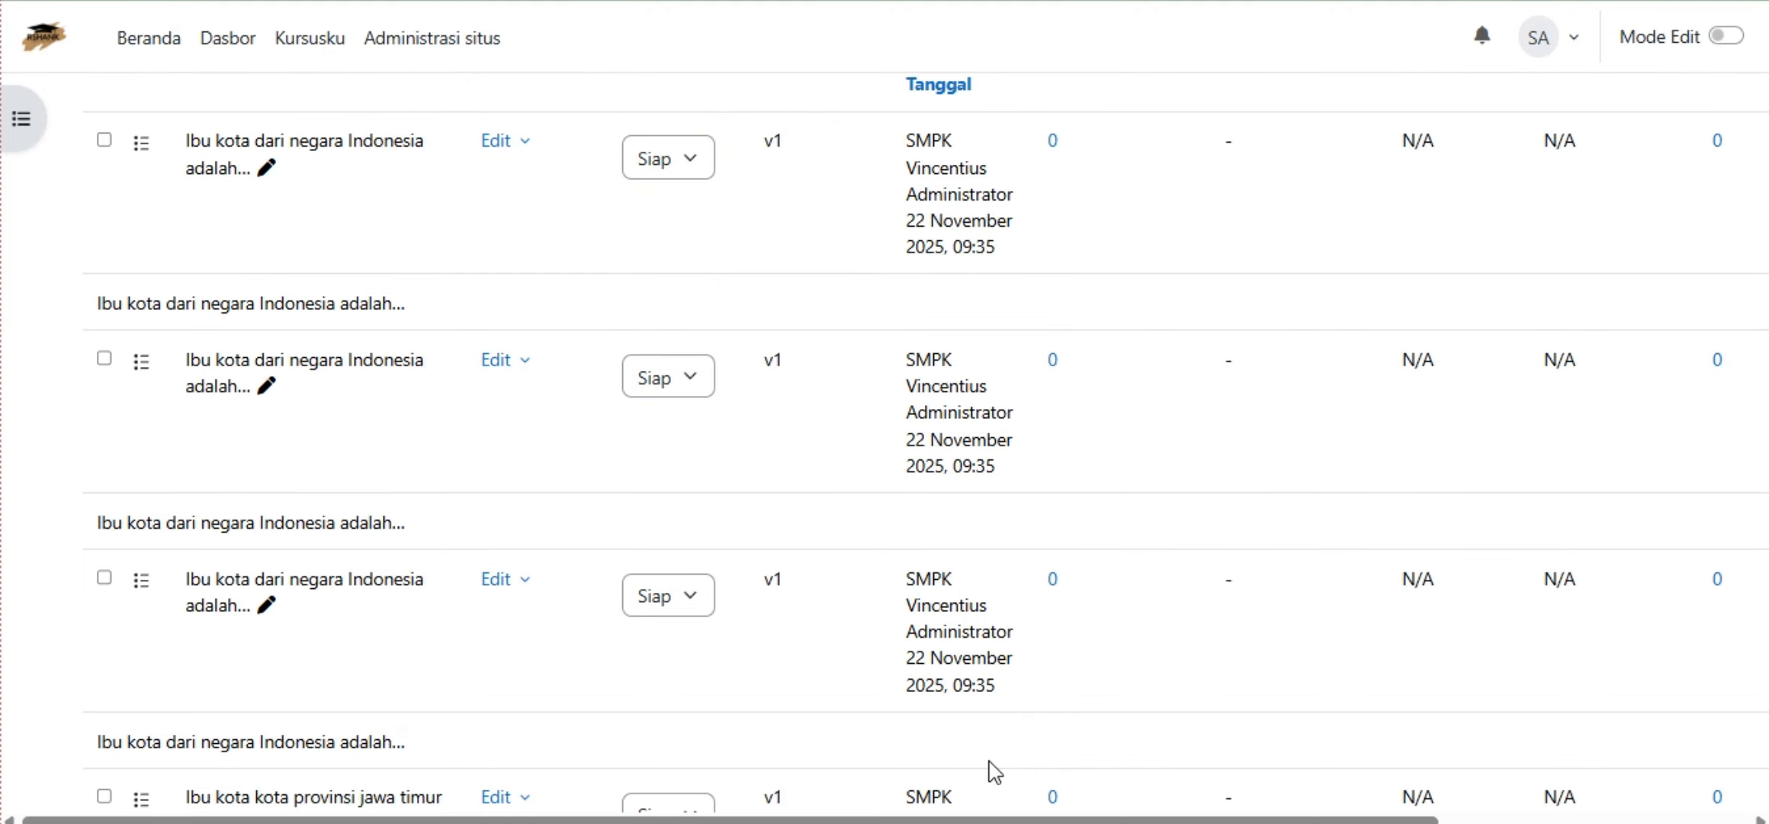
{"action": "scroll", "coordinate": [970, 793], "scroll_direction": "up", "scroll_amount": 5}
Switch to the question file in Notepad, compare its questions with the imported ones, and return to the Moodle question bank.
{"action": "left_click", "coordinate": [1243, 822]}
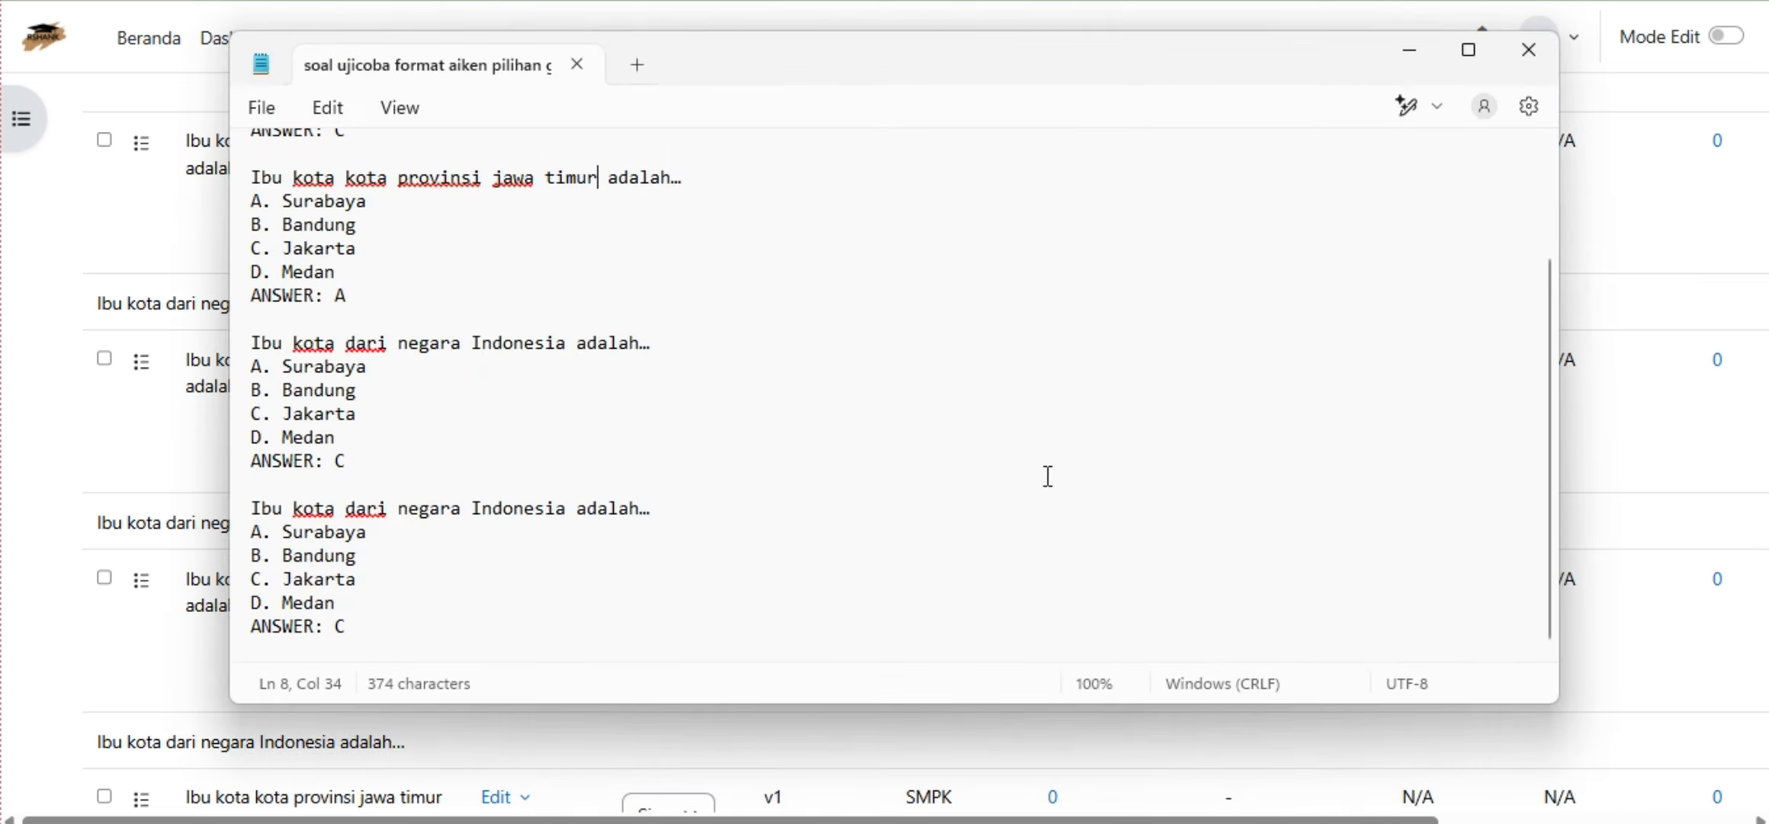
{"action": "scroll", "coordinate": [446, 617], "scroll_direction": "up", "scroll_amount": 2}
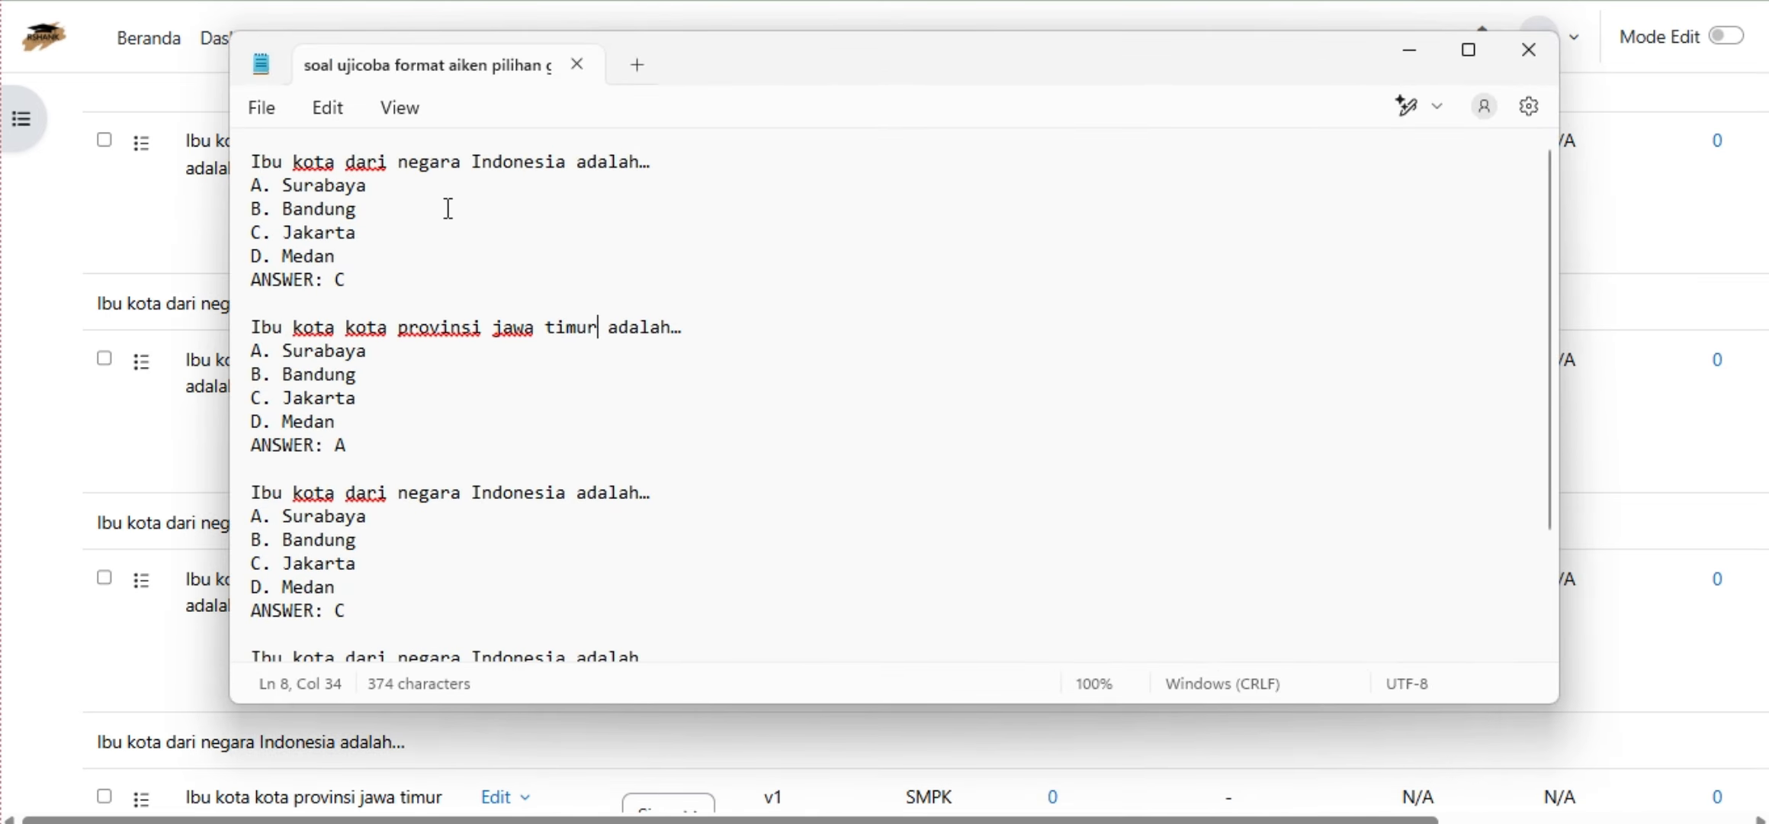
{"action": "scroll", "coordinate": [437, 432], "scroll_direction": "down", "scroll_amount": 2}
{"action": "scroll", "coordinate": [436, 432], "scroll_direction": "down", "scroll_amount": 1}
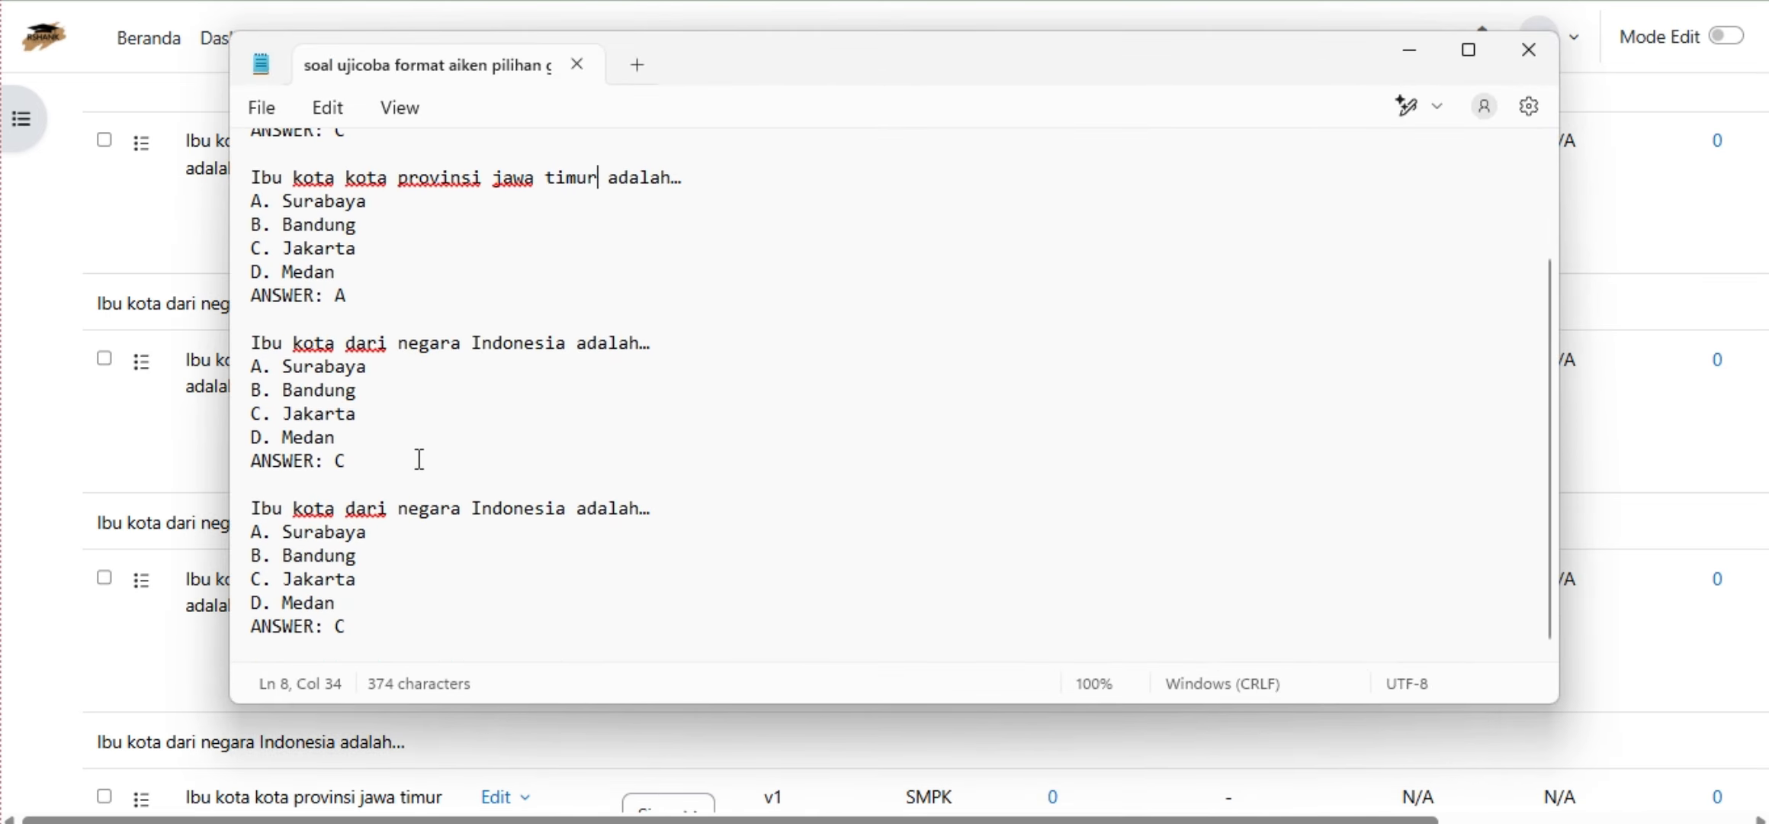
{"action": "left_click", "coordinate": [91, 488]}
Rename the first question in the question bank to "1 SAS 2025-2026".
{"action": "scroll", "coordinate": [225, 362], "scroll_direction": "up", "scroll_amount": 3}
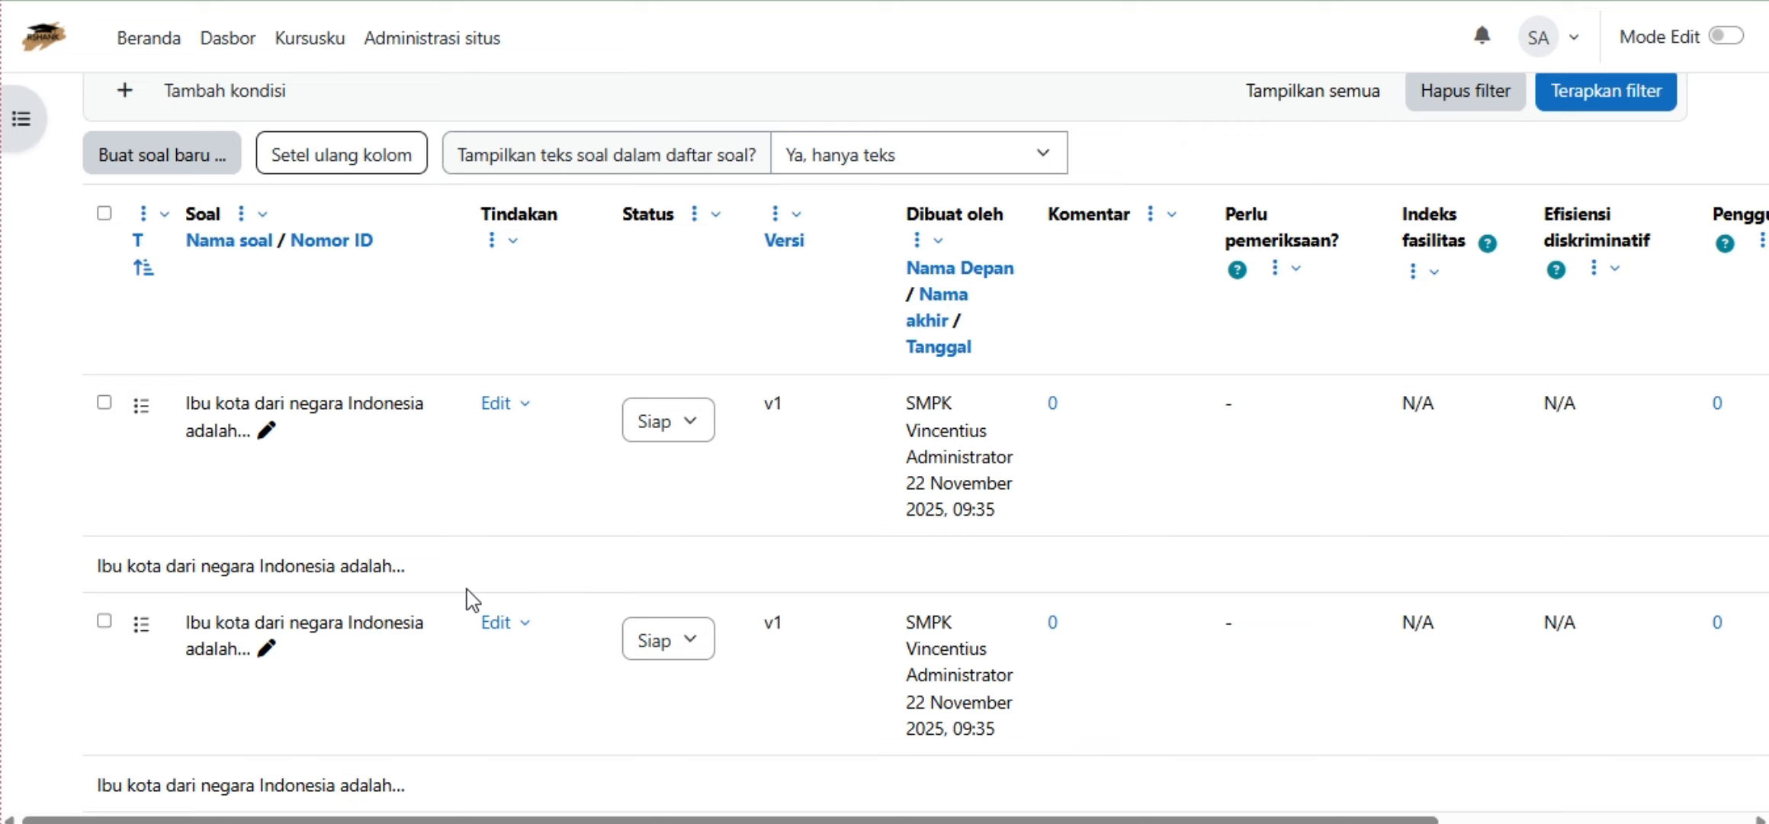
{"action": "left_click", "coordinate": [268, 432]}
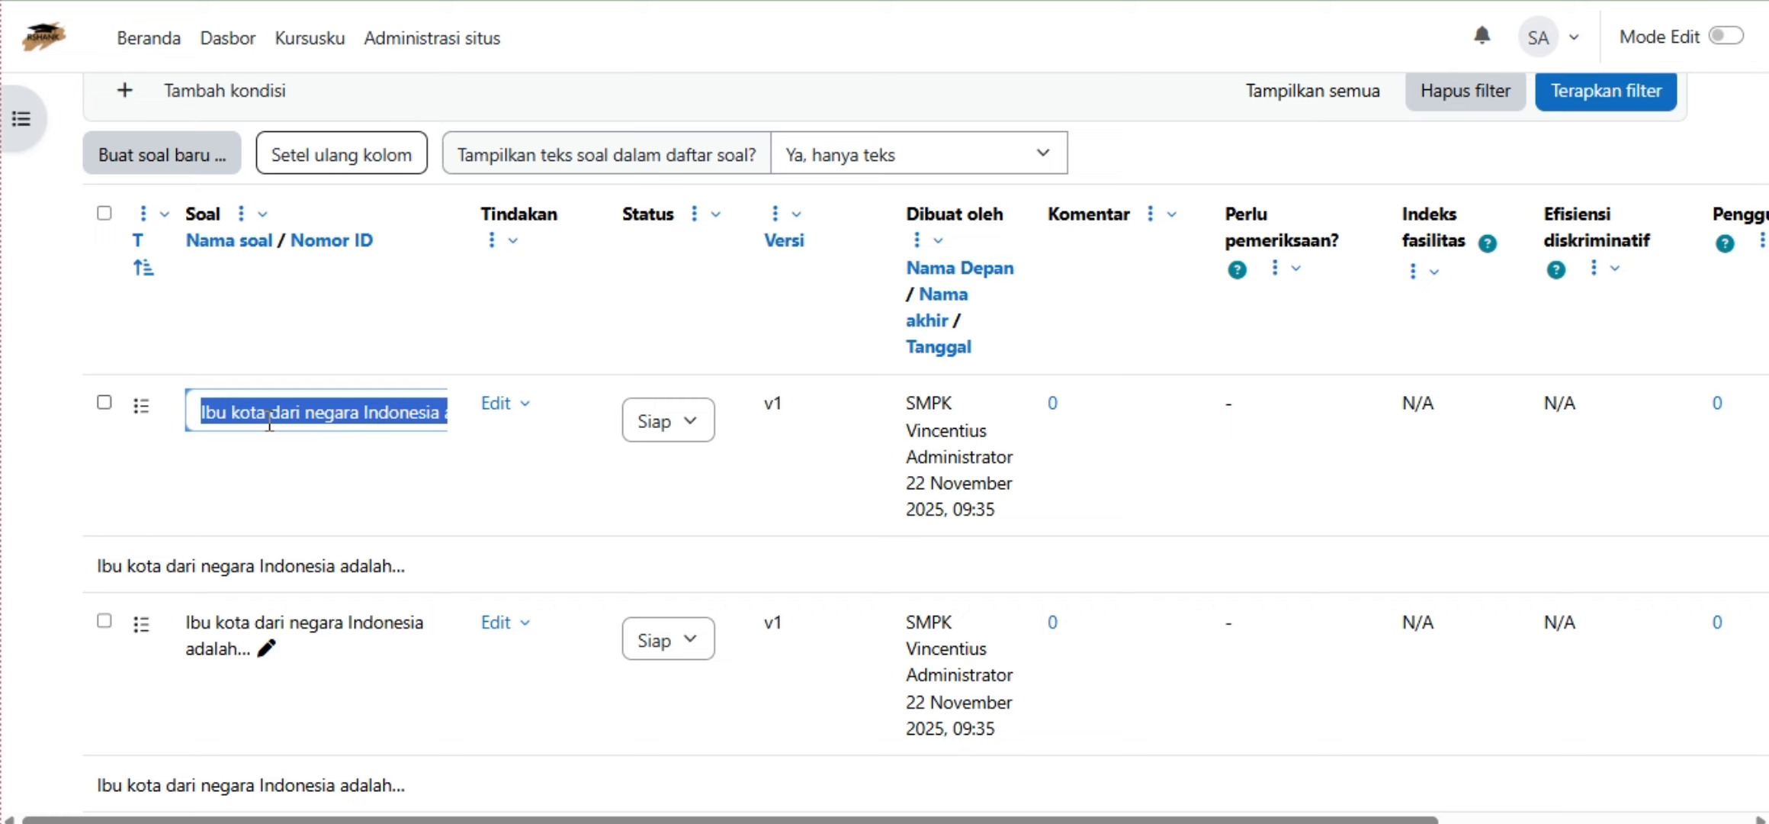
{"action": "type", "text": "1"}
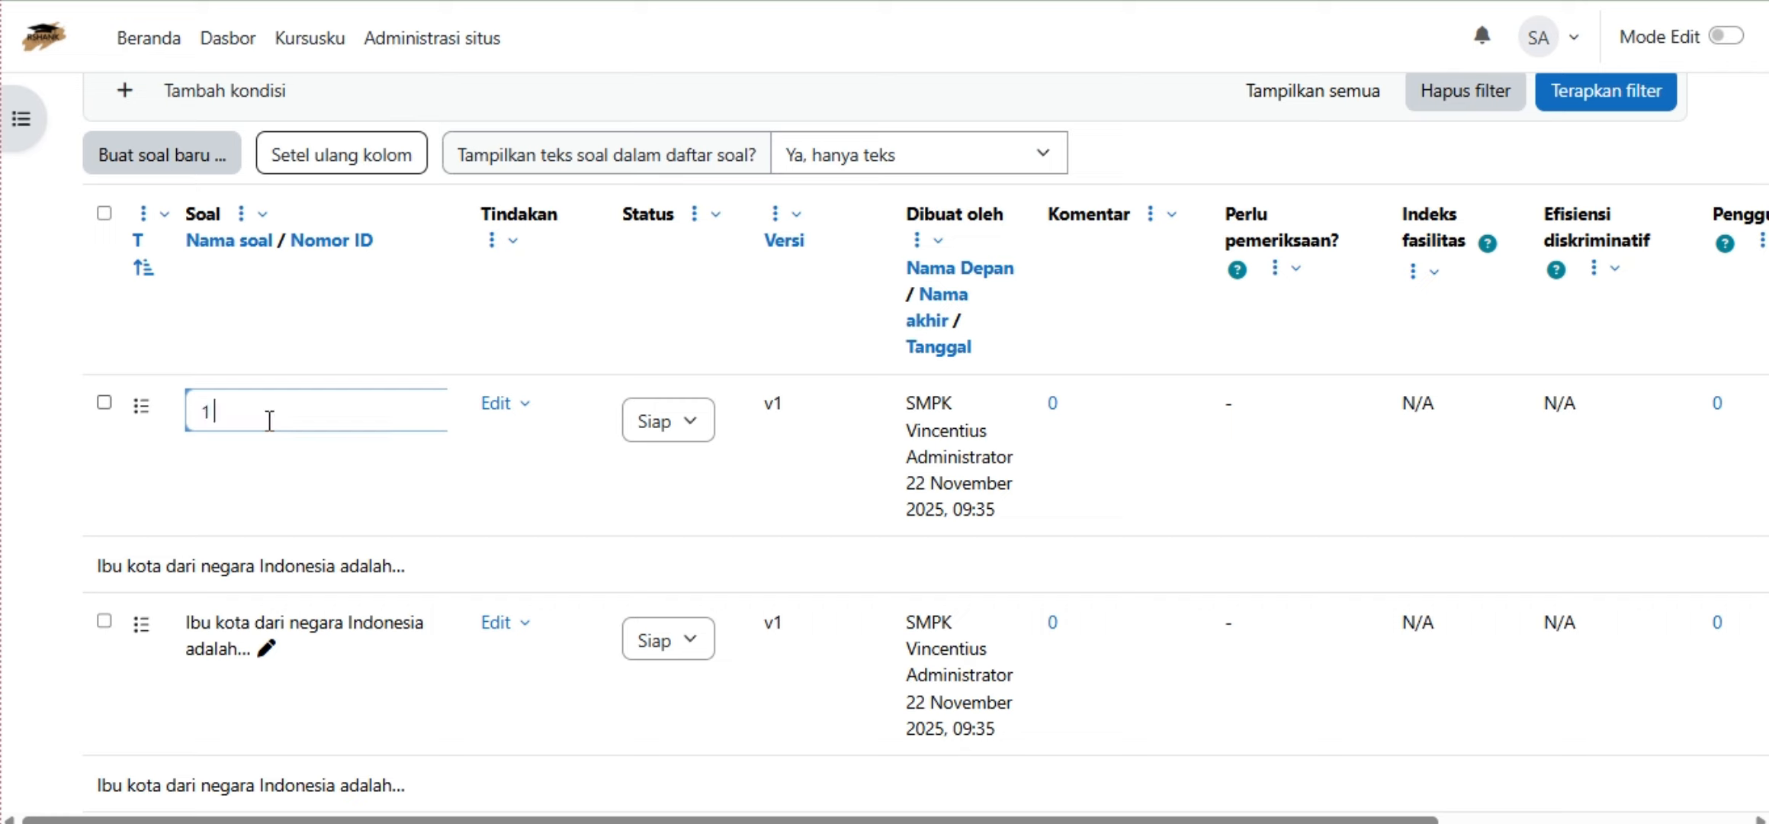
{"action": "type", "text": " SAS 2025-2026"}
{"action": "key", "text": "Return"}
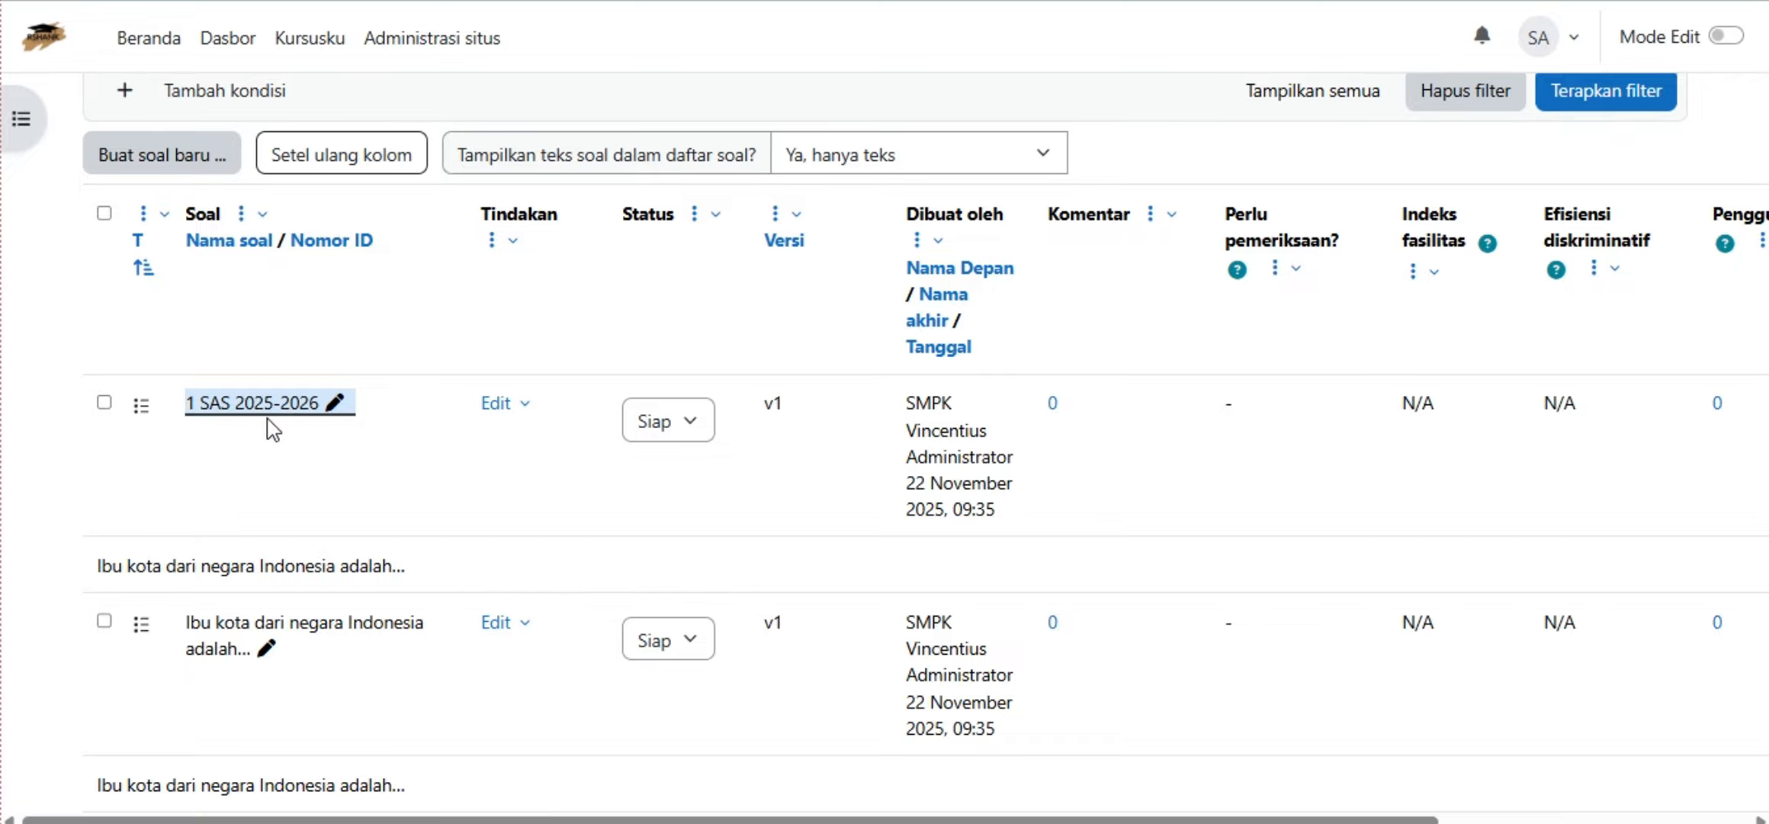
{"action": "scroll", "coordinate": [434, 526], "scroll_direction": "up", "scroll_amount": 3}
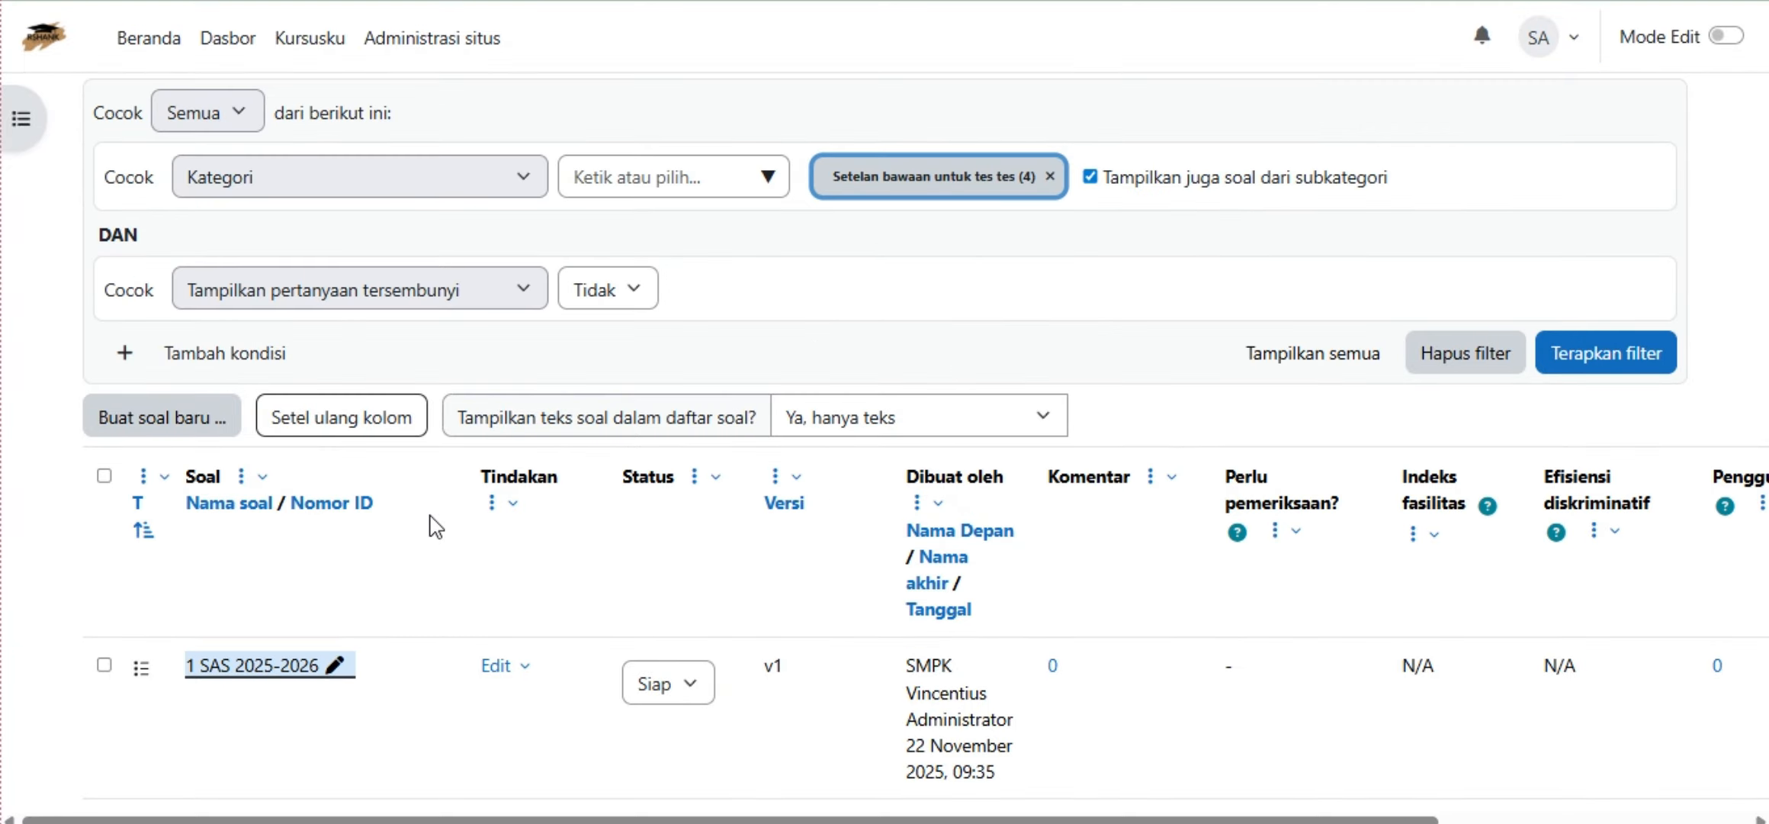
{"action": "scroll", "coordinate": [412, 519], "scroll_direction": "down", "scroll_amount": 6}
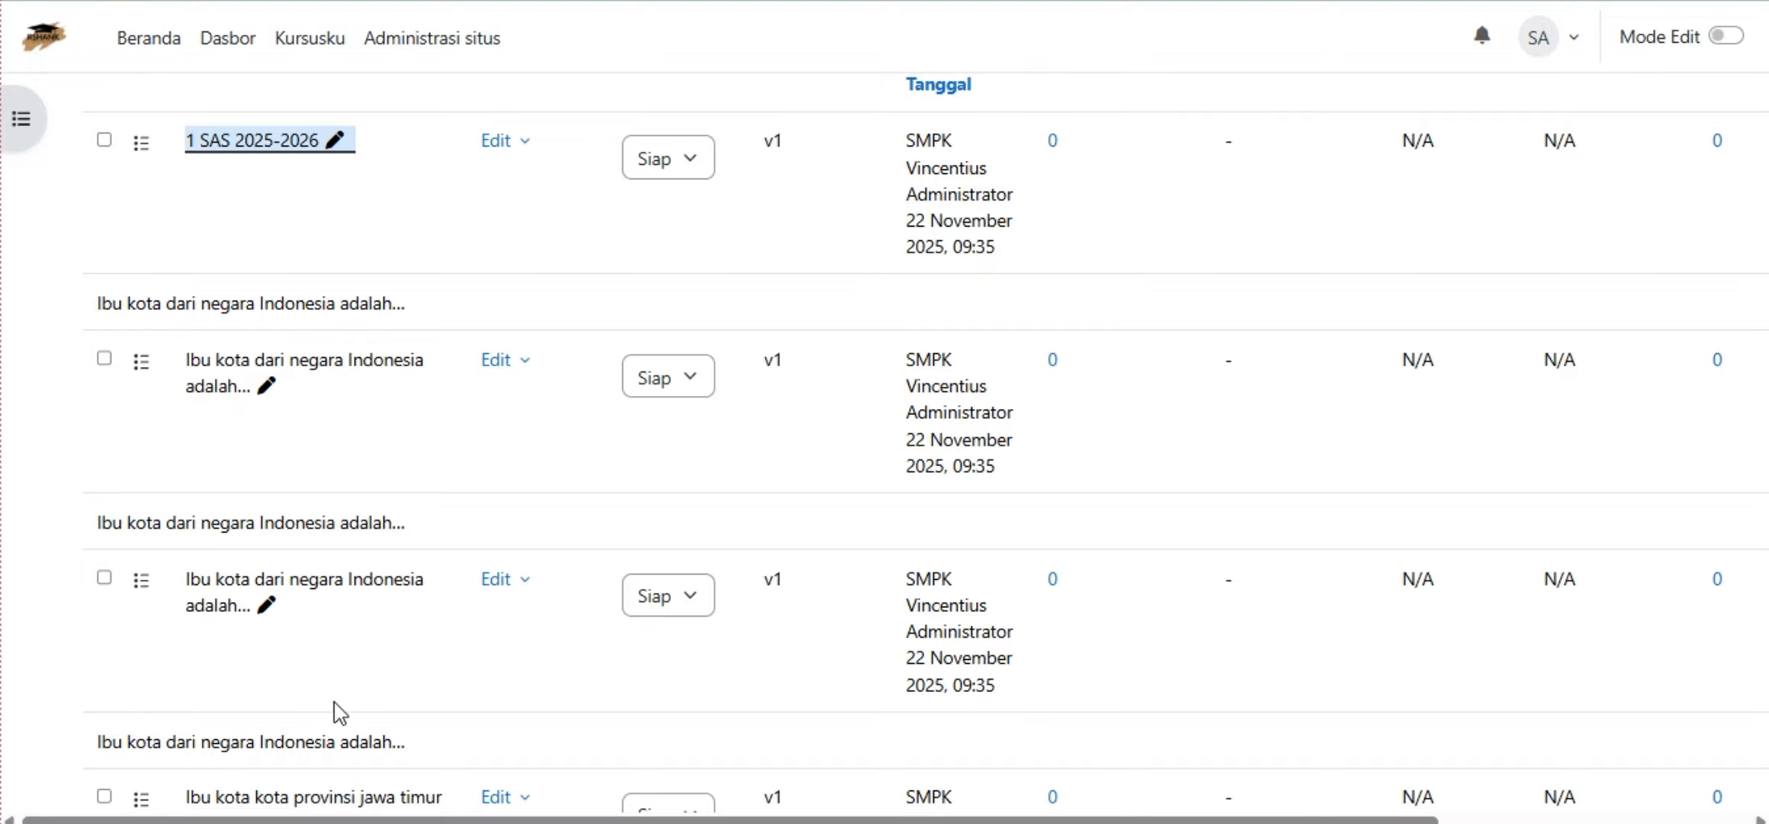
{"action": "scroll", "coordinate": [374, 698], "scroll_direction": "up", "scroll_amount": 10}
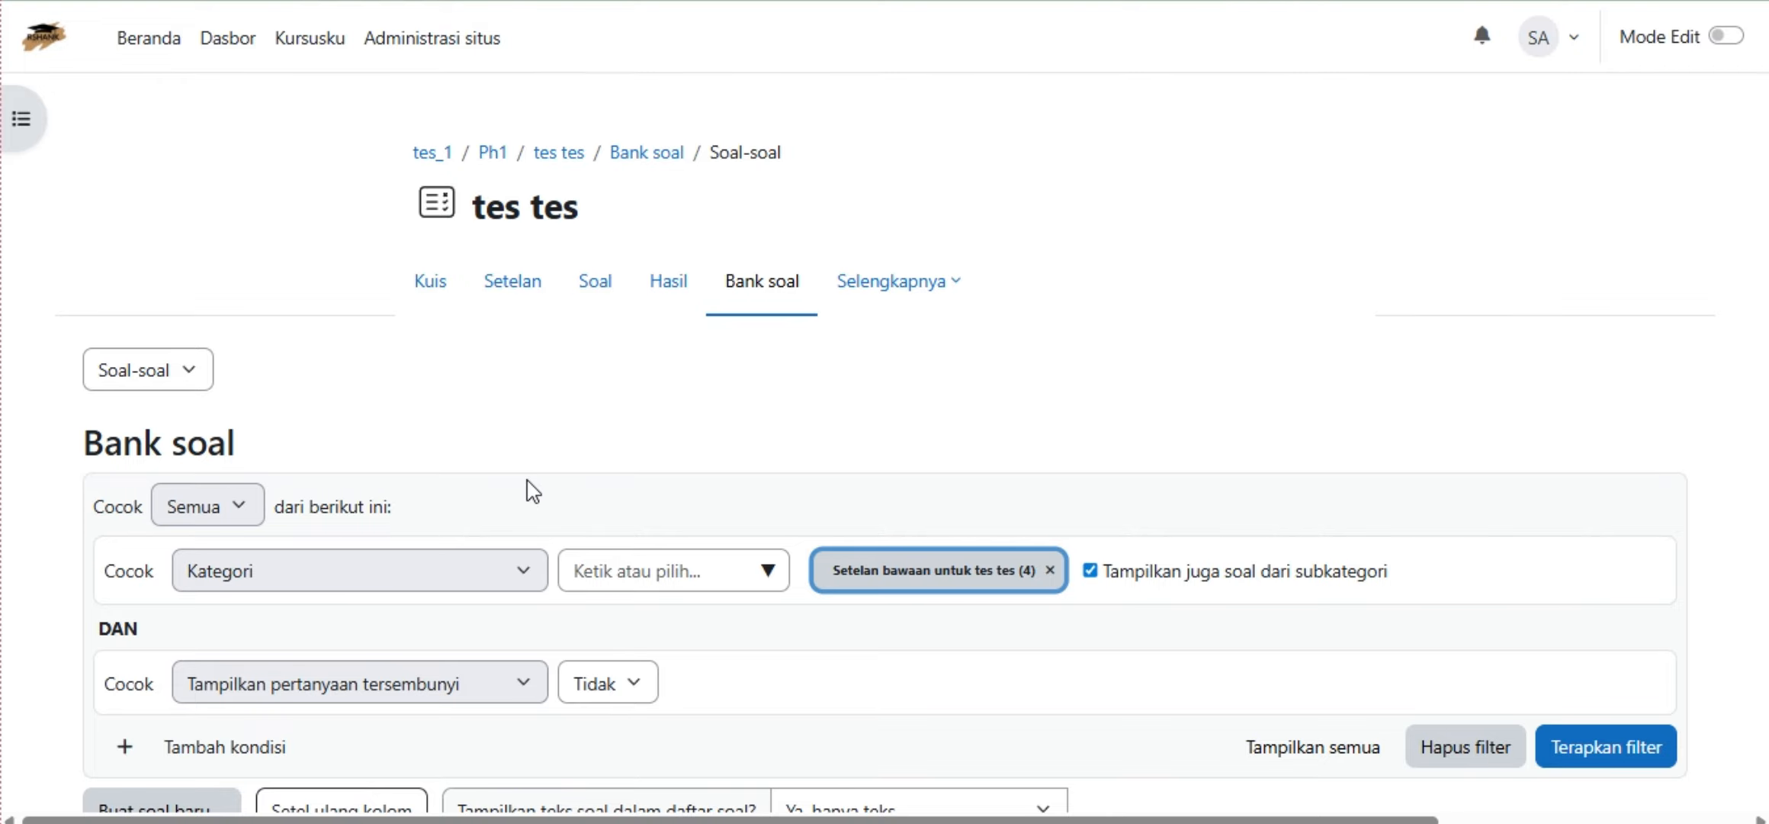
{"action": "scroll", "coordinate": [533, 490], "scroll_direction": "down", "scroll_amount": 7}
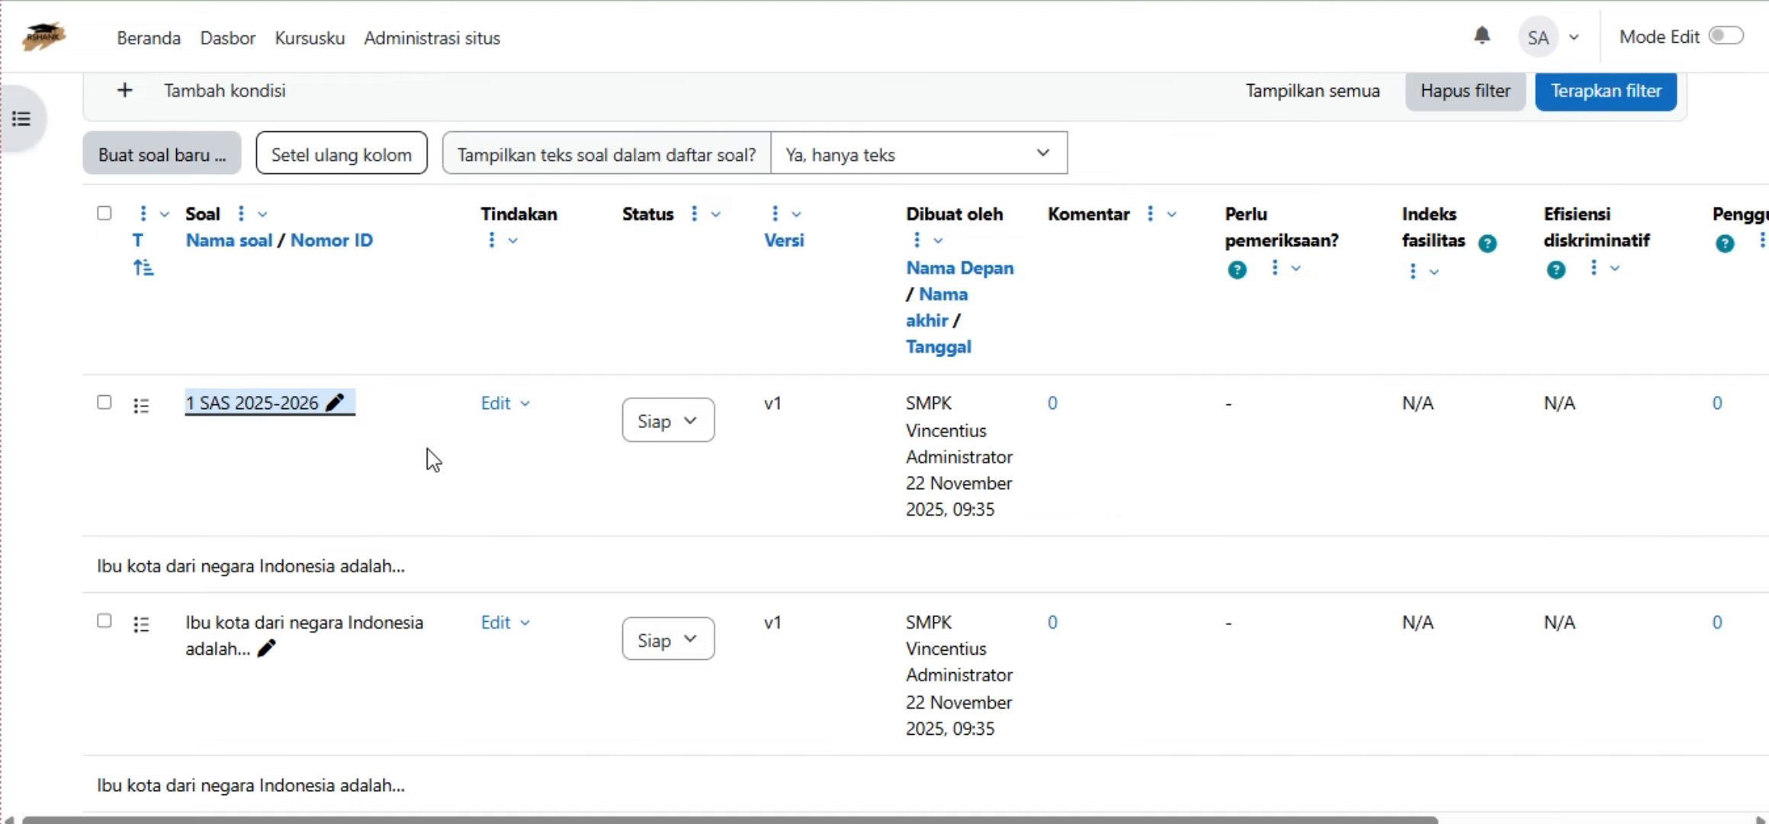
Add all questions from the "tes tes" question bank to the quiz's question list.
{"action": "scroll", "coordinate": [431, 469], "scroll_direction": "up", "scroll_amount": 4}
{"action": "scroll", "coordinate": [436, 485], "scroll_direction": "up", "scroll_amount": 4}
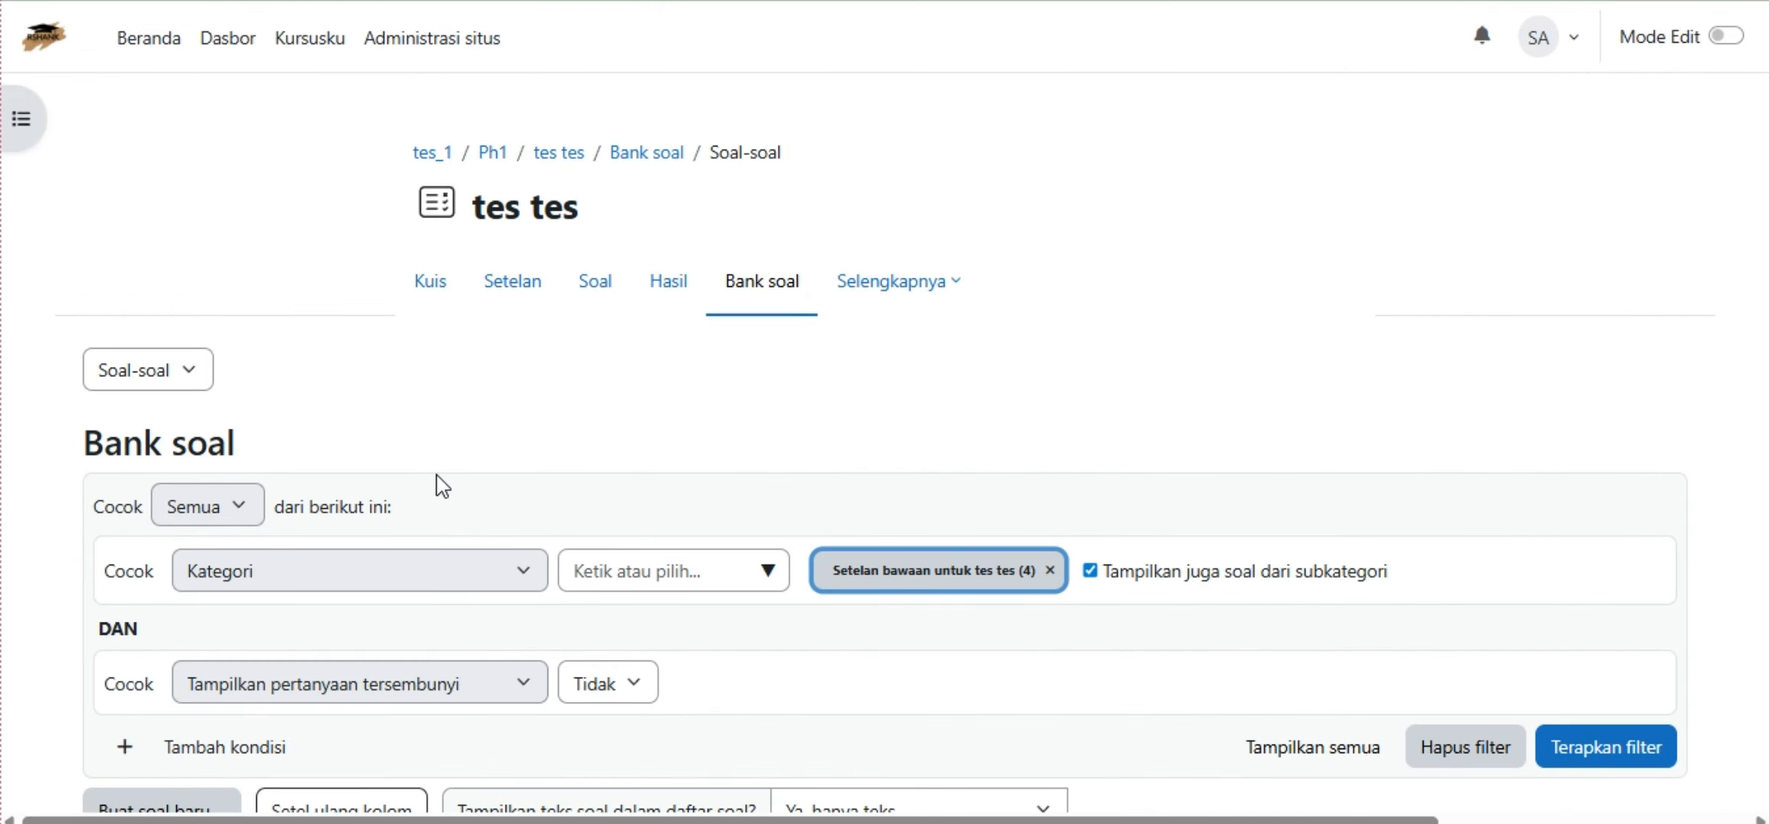
{"action": "left_click", "coordinate": [596, 291]}
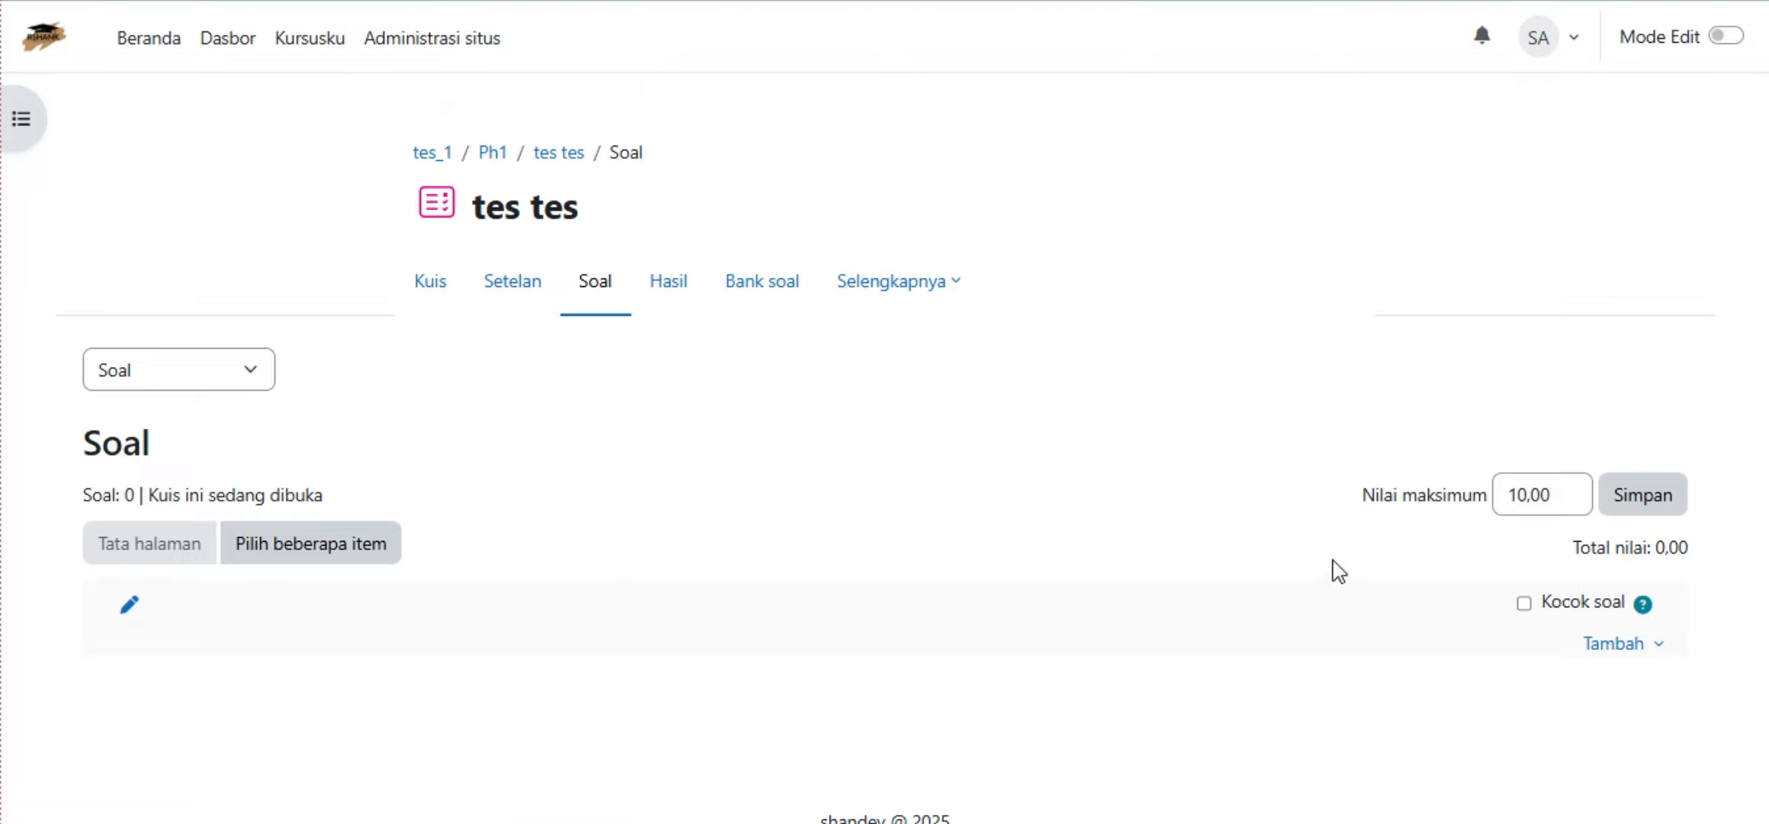
{"action": "left_click", "coordinate": [1624, 643]}
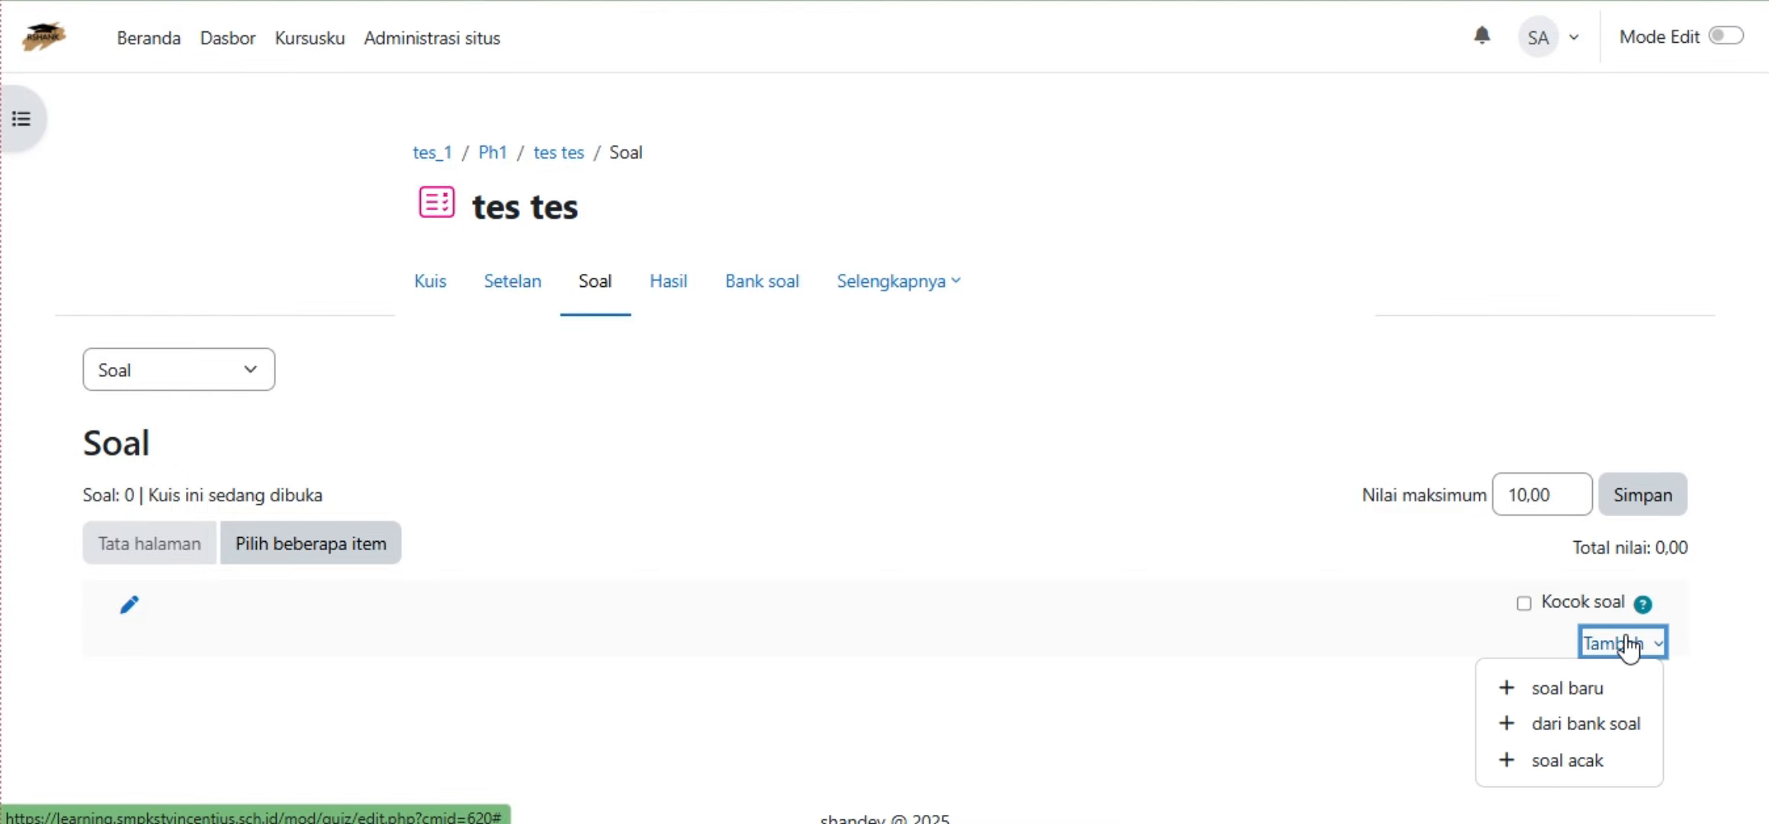
{"action": "left_click", "coordinate": [1618, 724]}
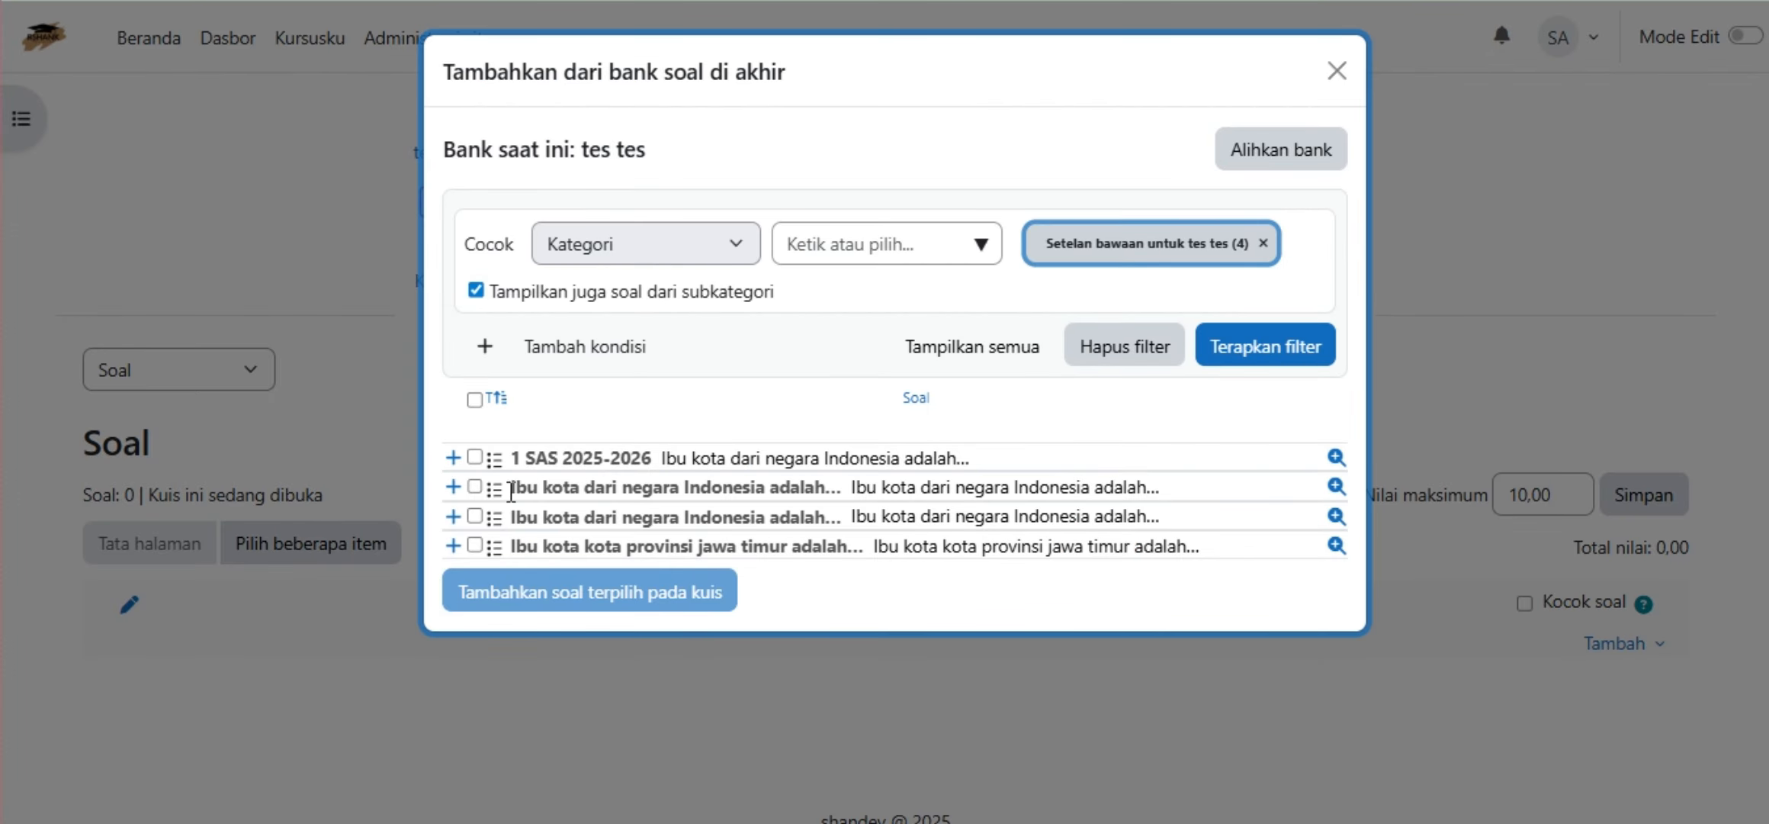
{"action": "left_click", "coordinate": [474, 399]}
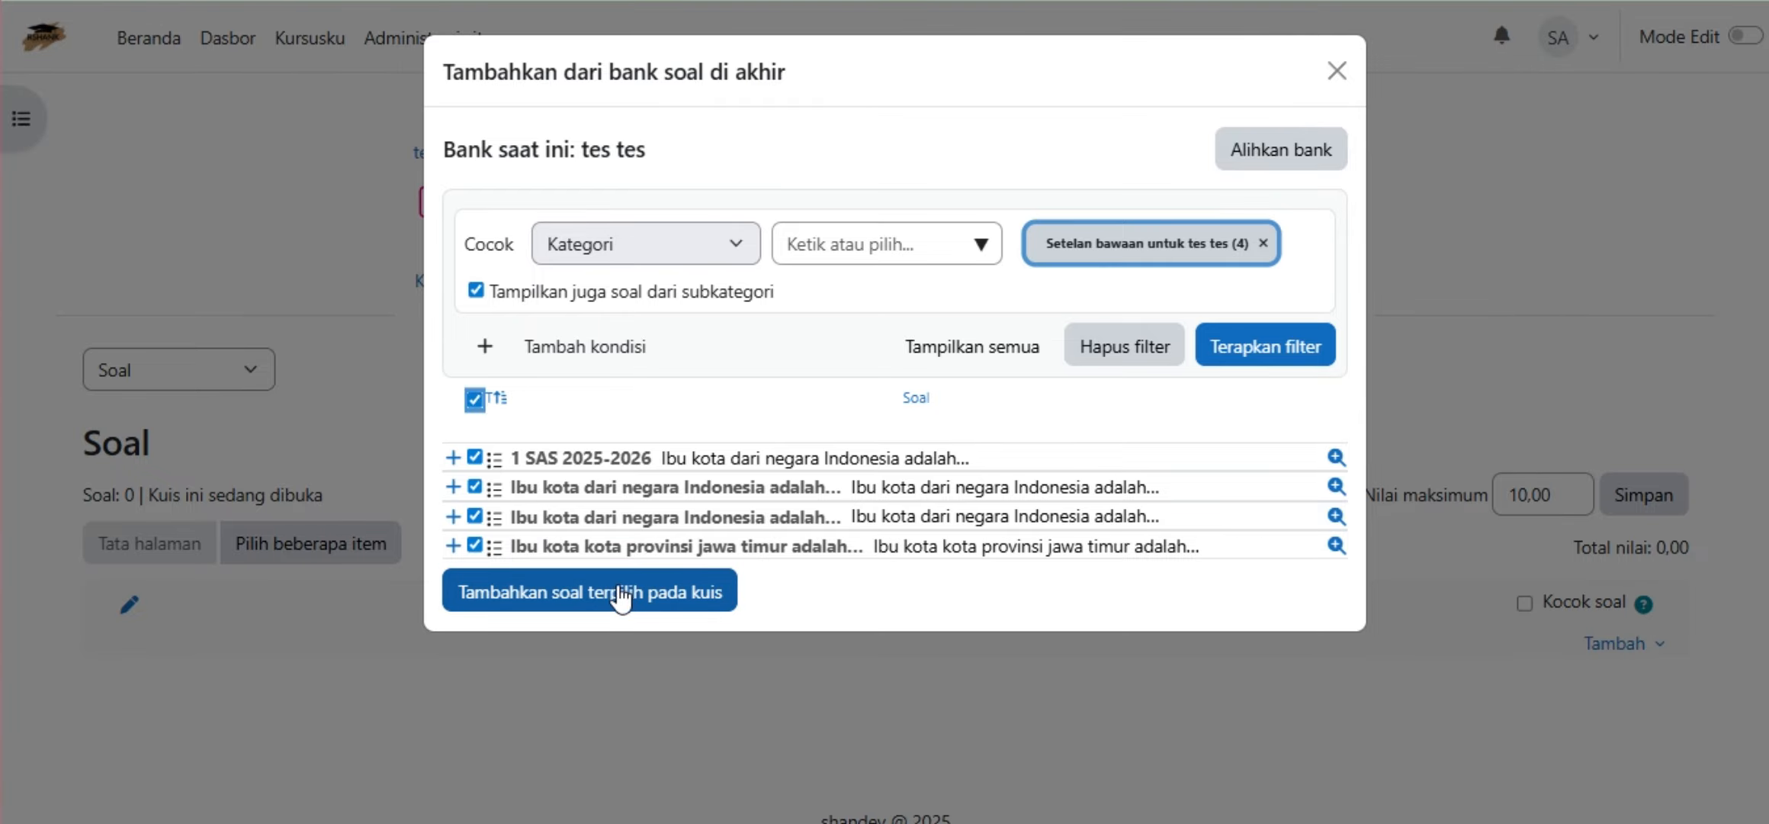
{"action": "left_click", "coordinate": [622, 595]}
{"action": "scroll", "coordinate": [624, 594], "scroll_direction": "down", "scroll_amount": 5}
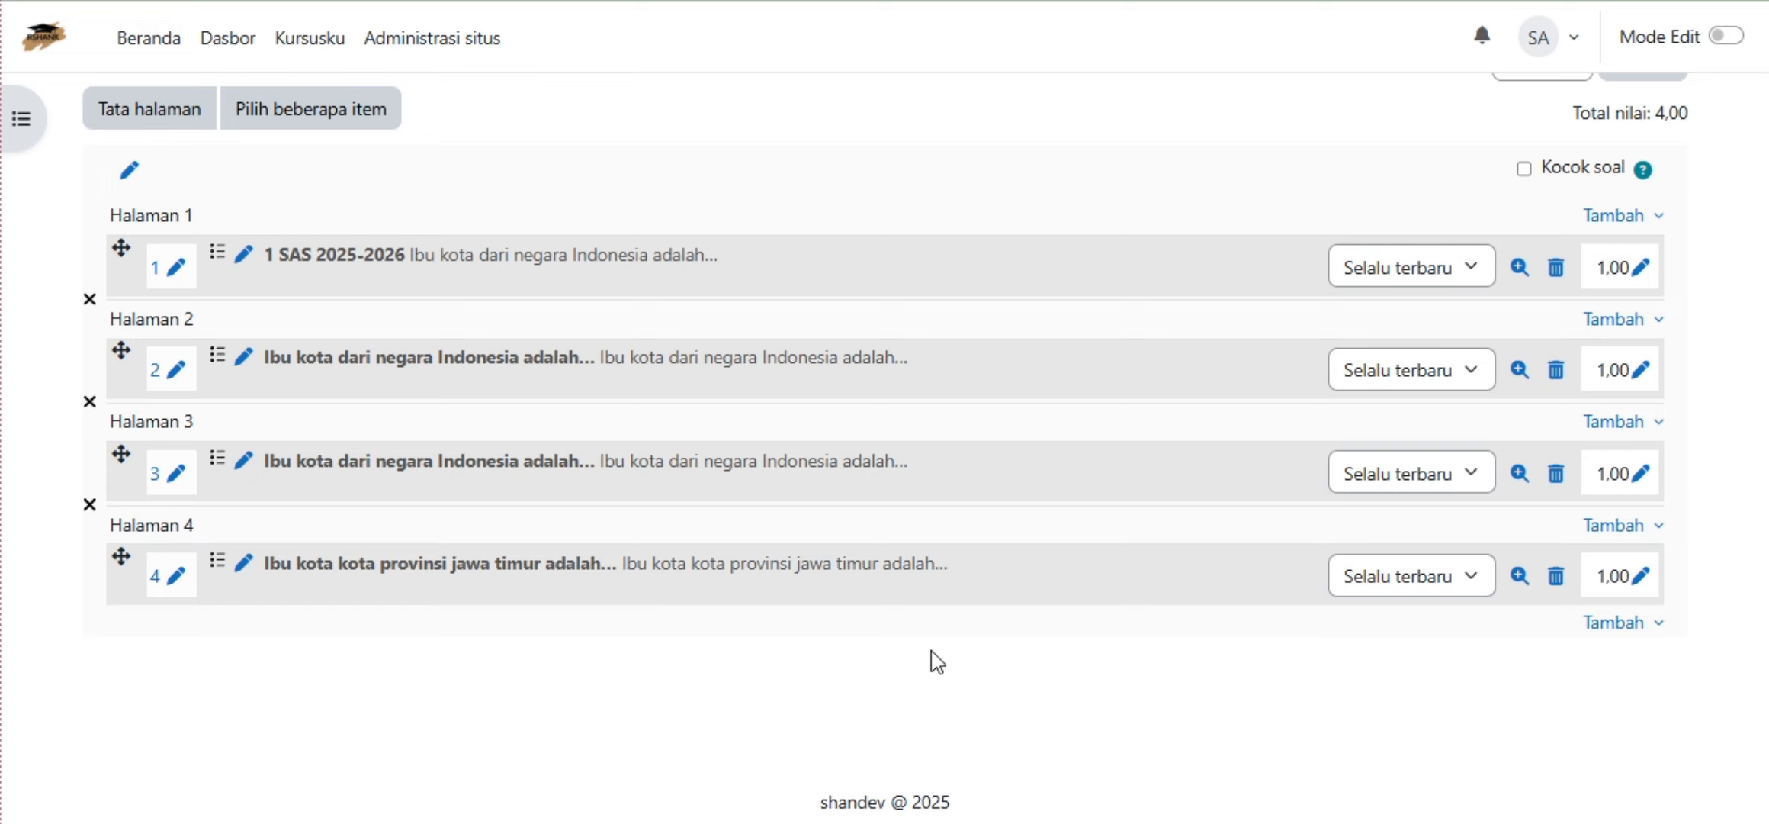
Preview the "1 SAS 2025-2026" question in its own window and return to the quiz's question list.
{"action": "left_click", "coordinate": [1519, 267]}
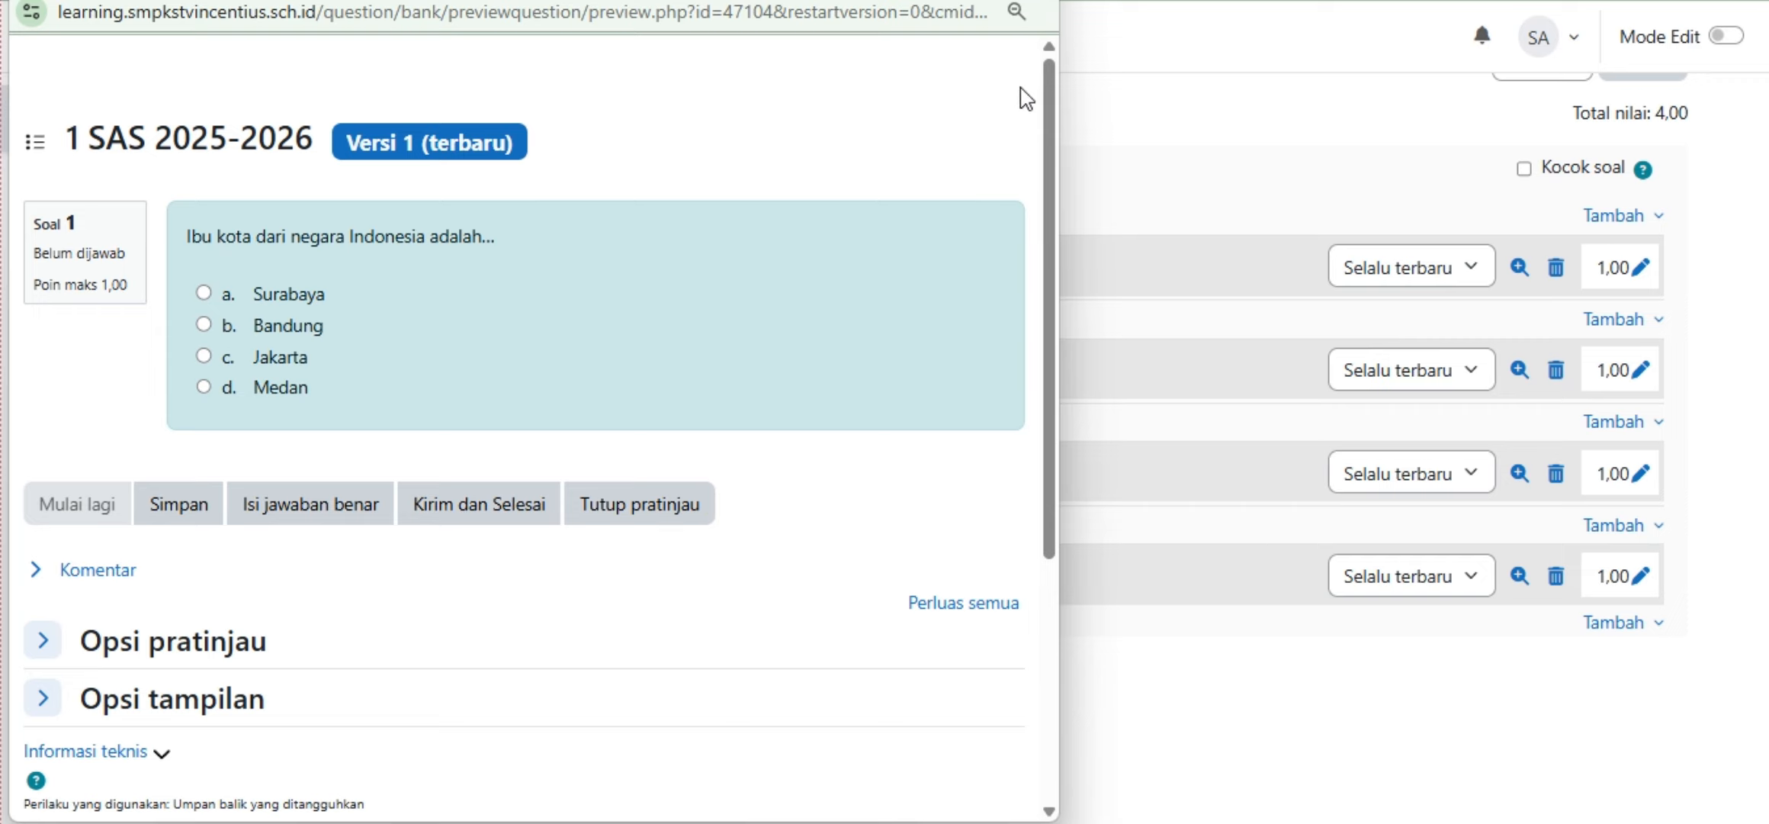
{"action": "left_click_drag", "start_coordinate": [1022, 94], "coordinate": [1106, 379]}
{"action": "left_click", "coordinate": [869, 208]}
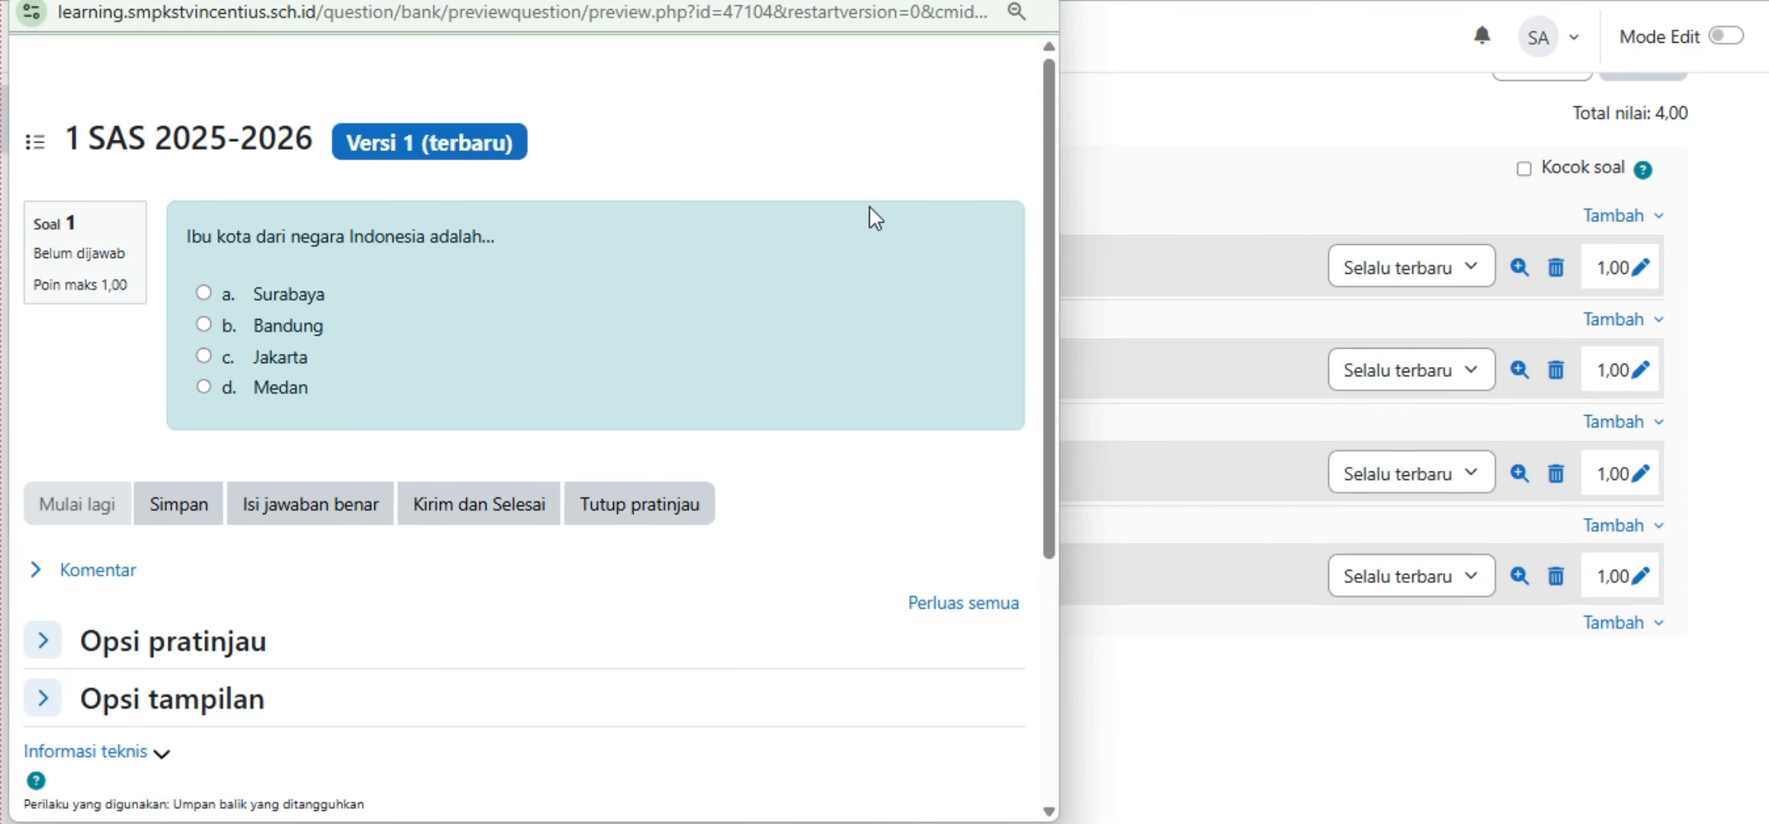
{"action": "left_click", "coordinate": [1163, 211]}
Open the "tes tes" quiz page and start a preview attempt.
{"action": "scroll", "coordinate": [481, 375], "scroll_direction": "up", "scroll_amount": 5}
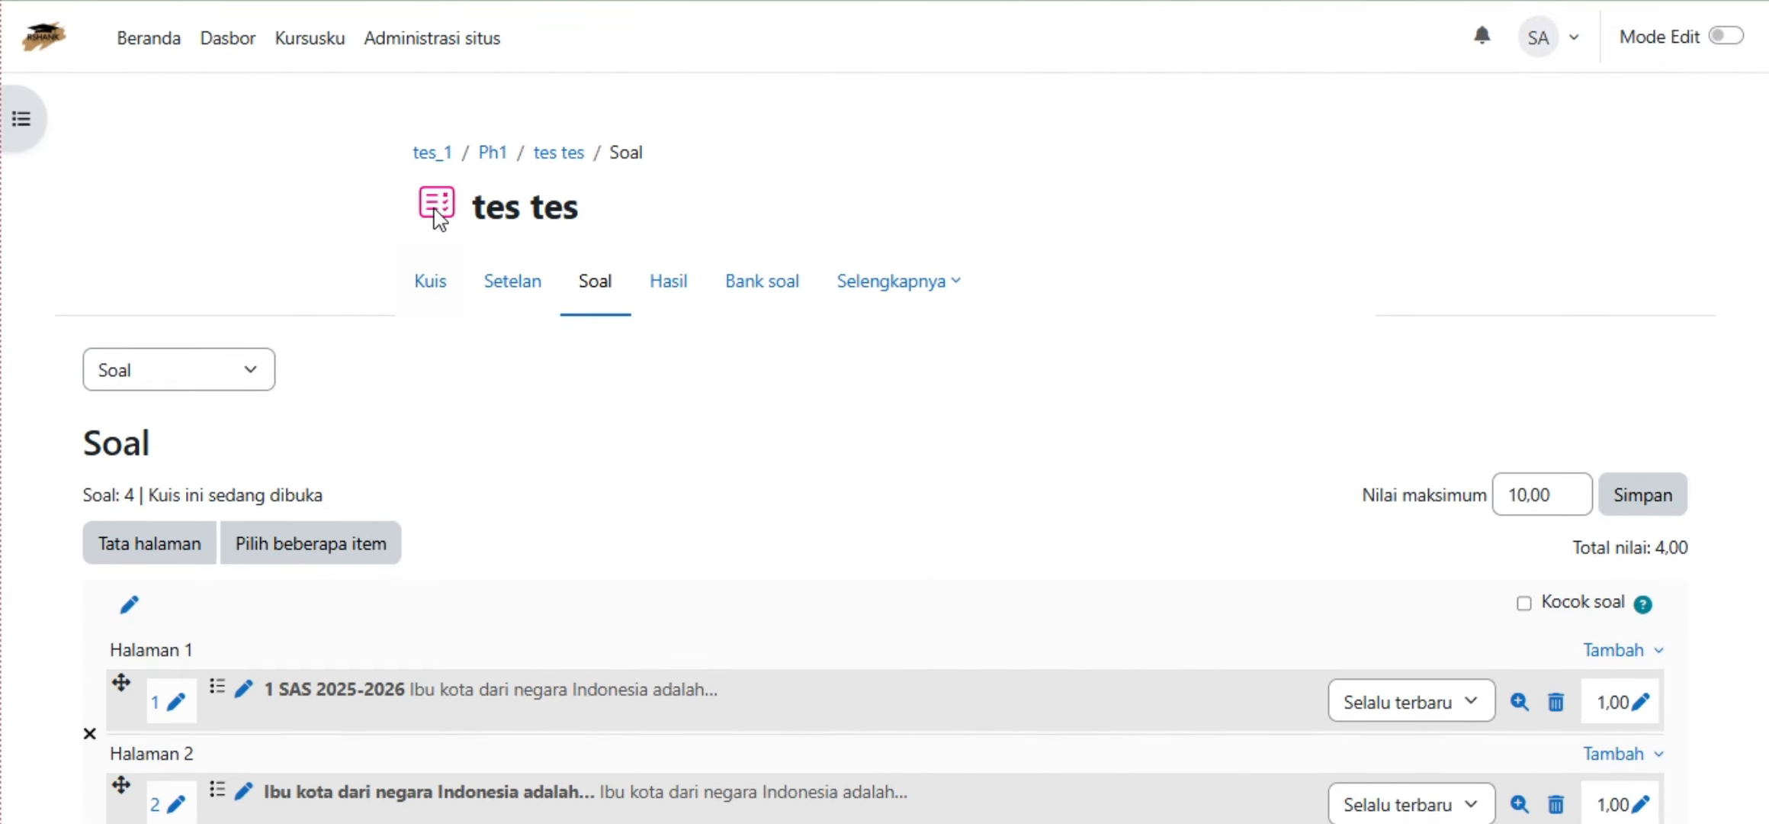
{"action": "left_click", "coordinate": [432, 299]}
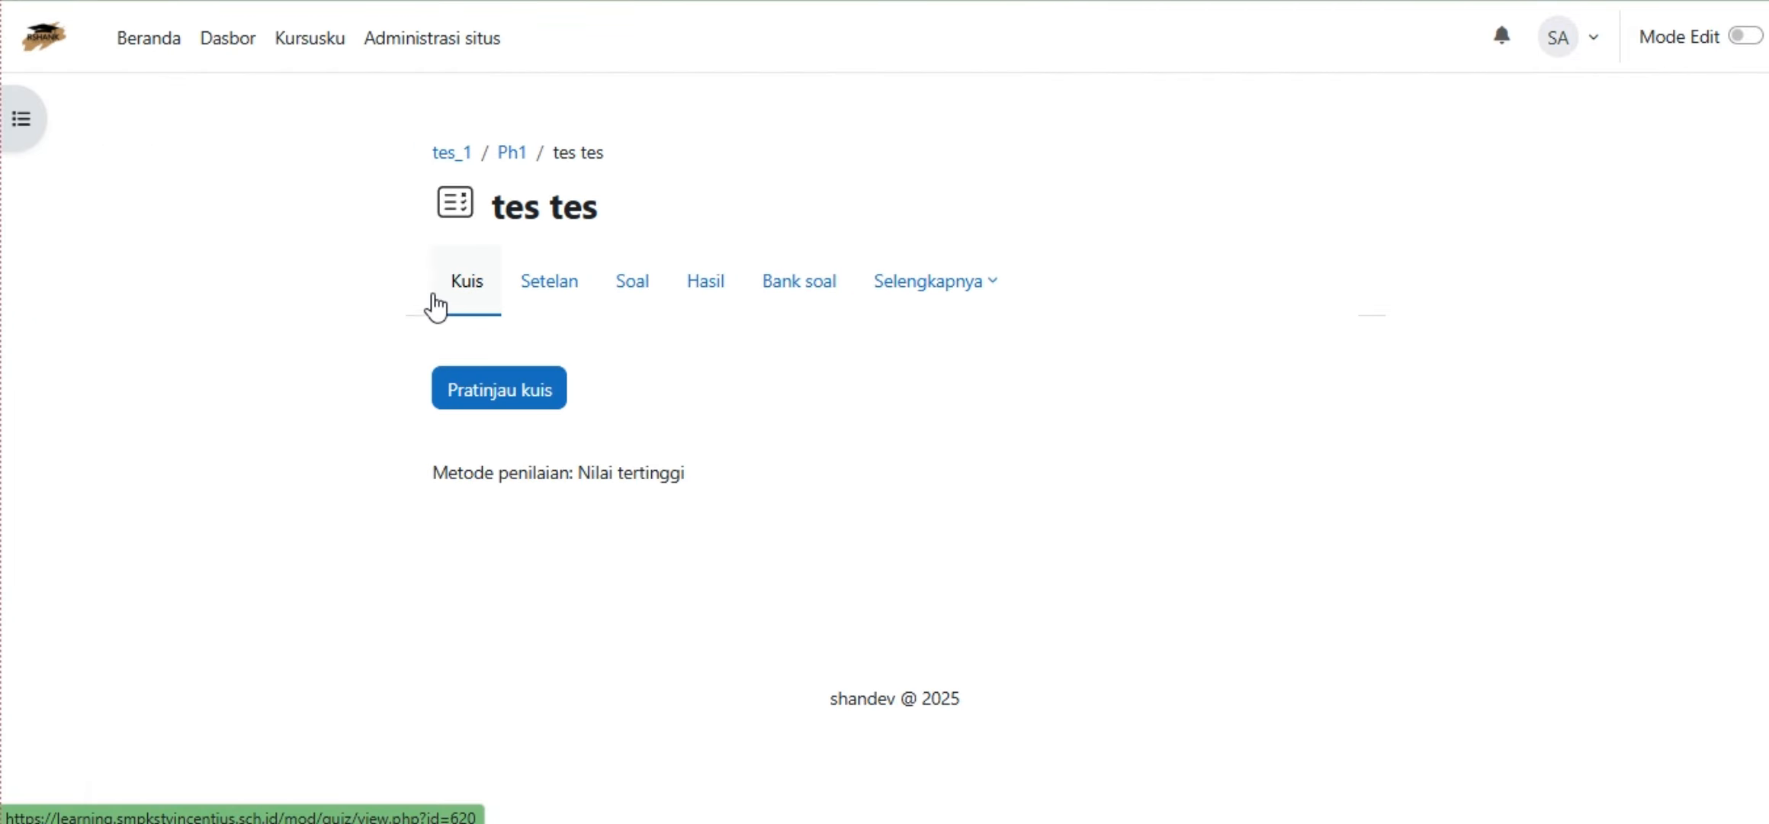
{"action": "left_click", "coordinate": [500, 390]}
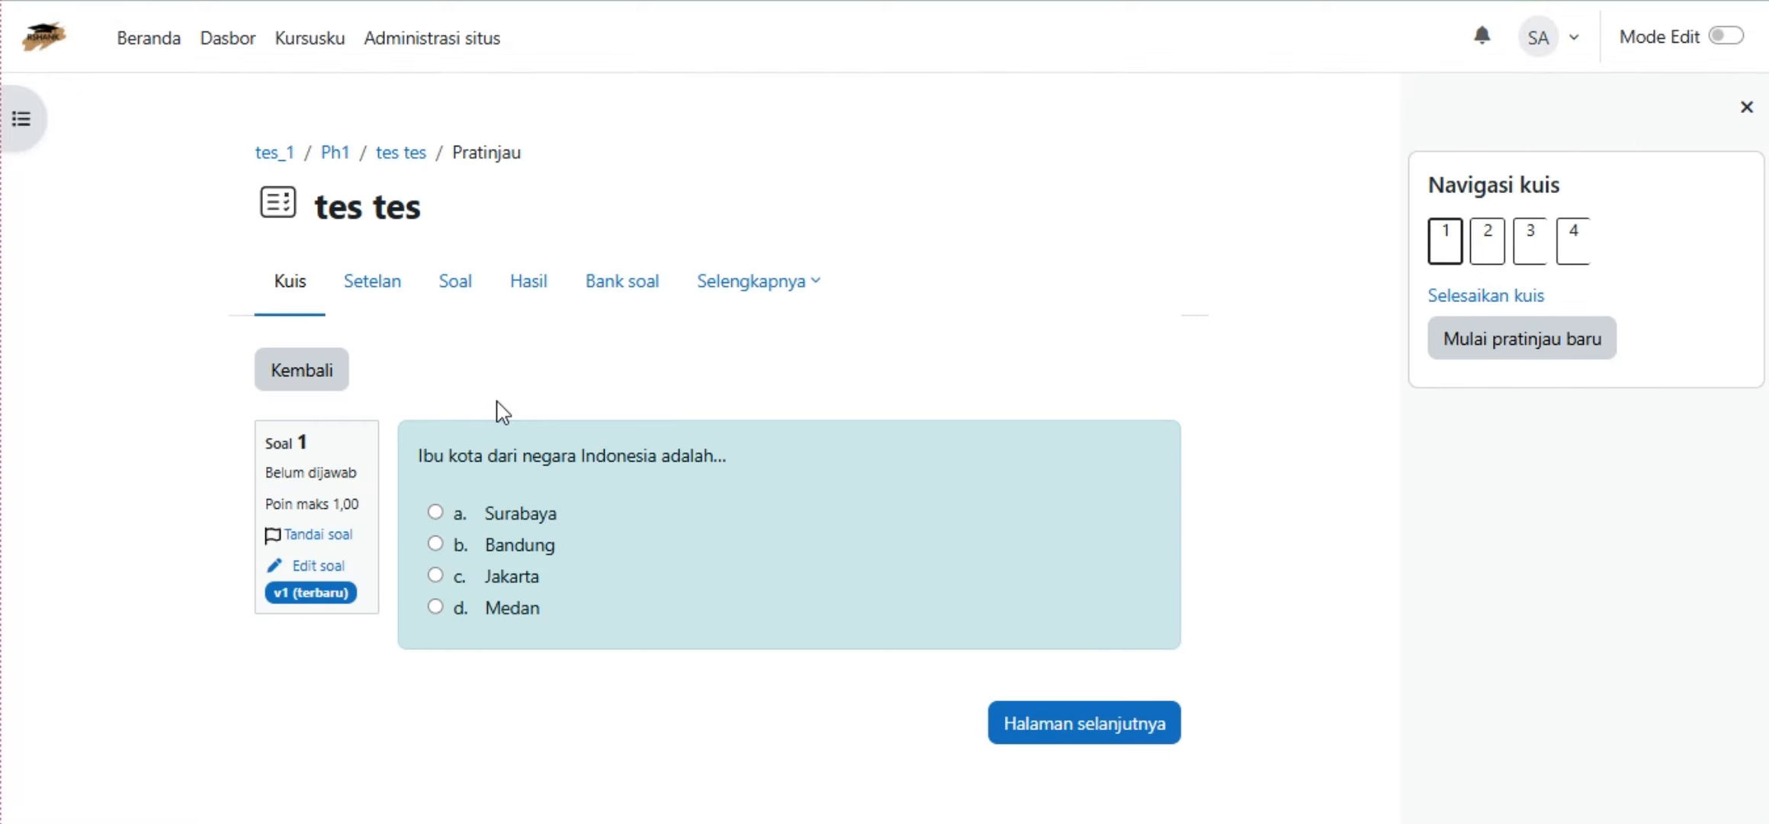
Answer preview questions 1 to 4 with Jakarta, Surabaya, Bandung and Medan, and show the quiz navigation.
{"action": "left_click", "coordinate": [524, 576]}
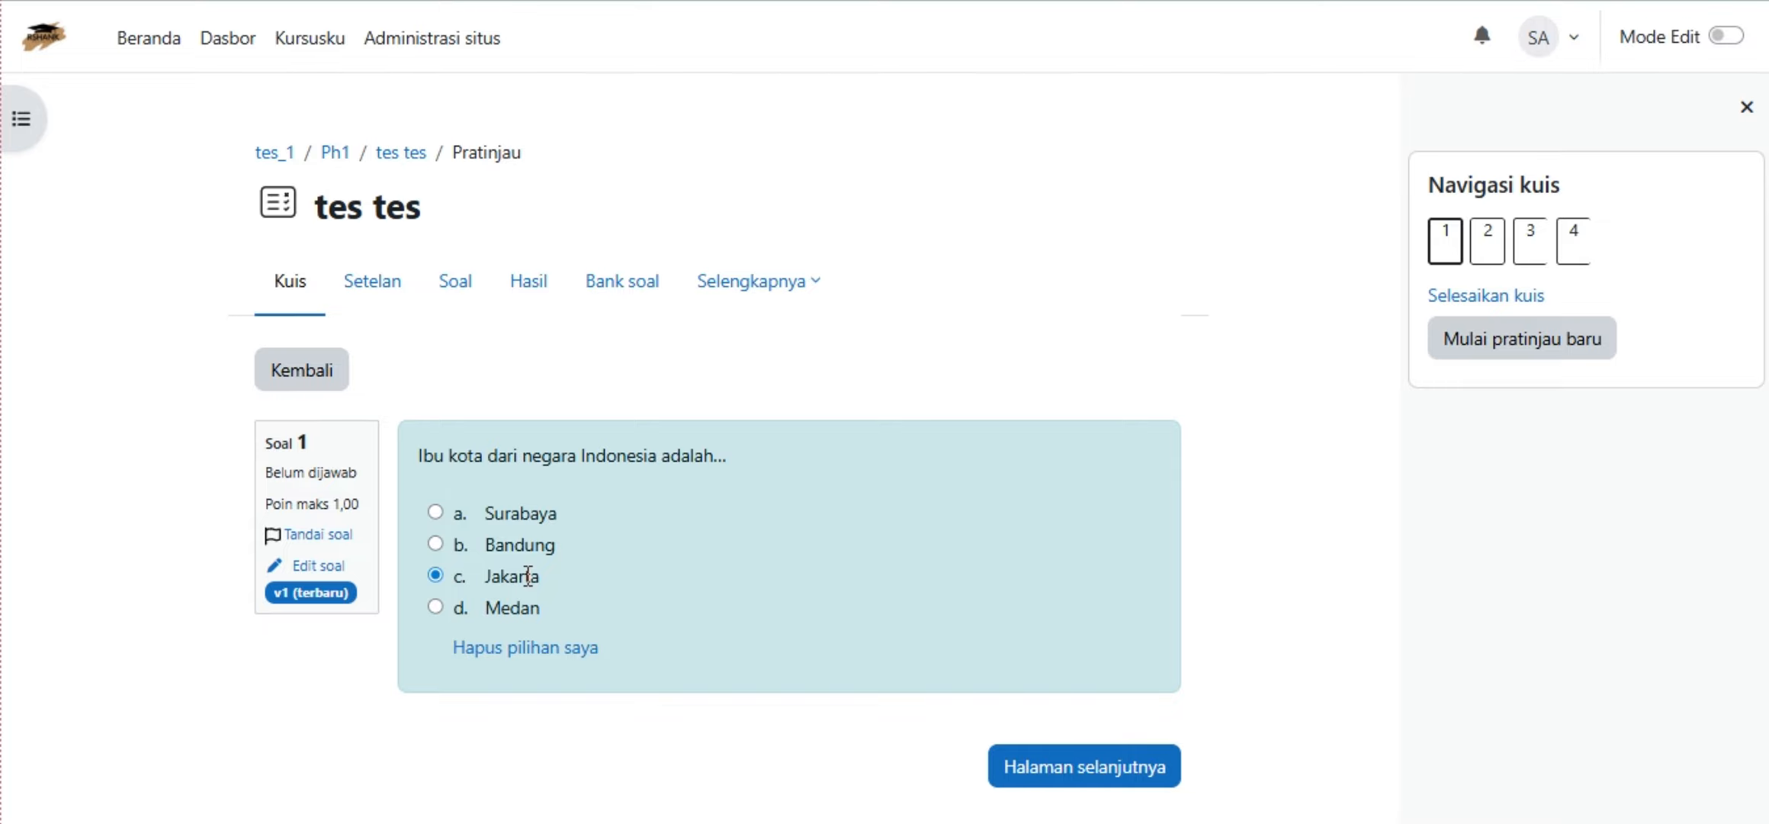
{"action": "left_click", "coordinate": [1475, 245]}
{"action": "left_click", "coordinate": [679, 513]}
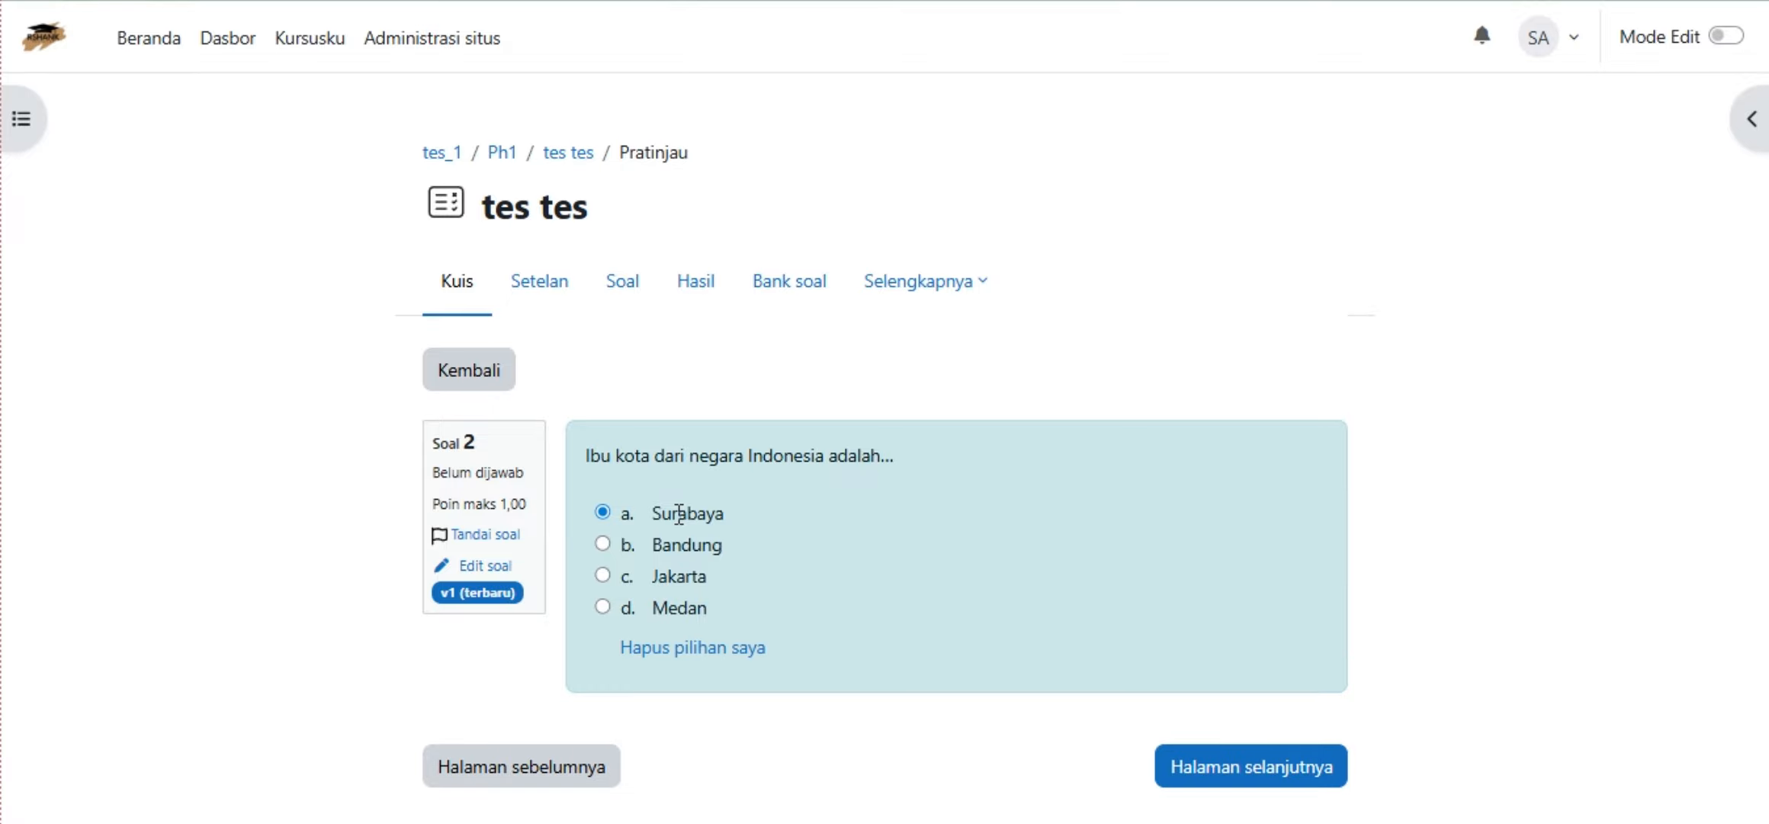
{"action": "left_click", "coordinate": [1321, 768]}
{"action": "left_click", "coordinate": [707, 545]}
{"action": "left_click", "coordinate": [1263, 767]}
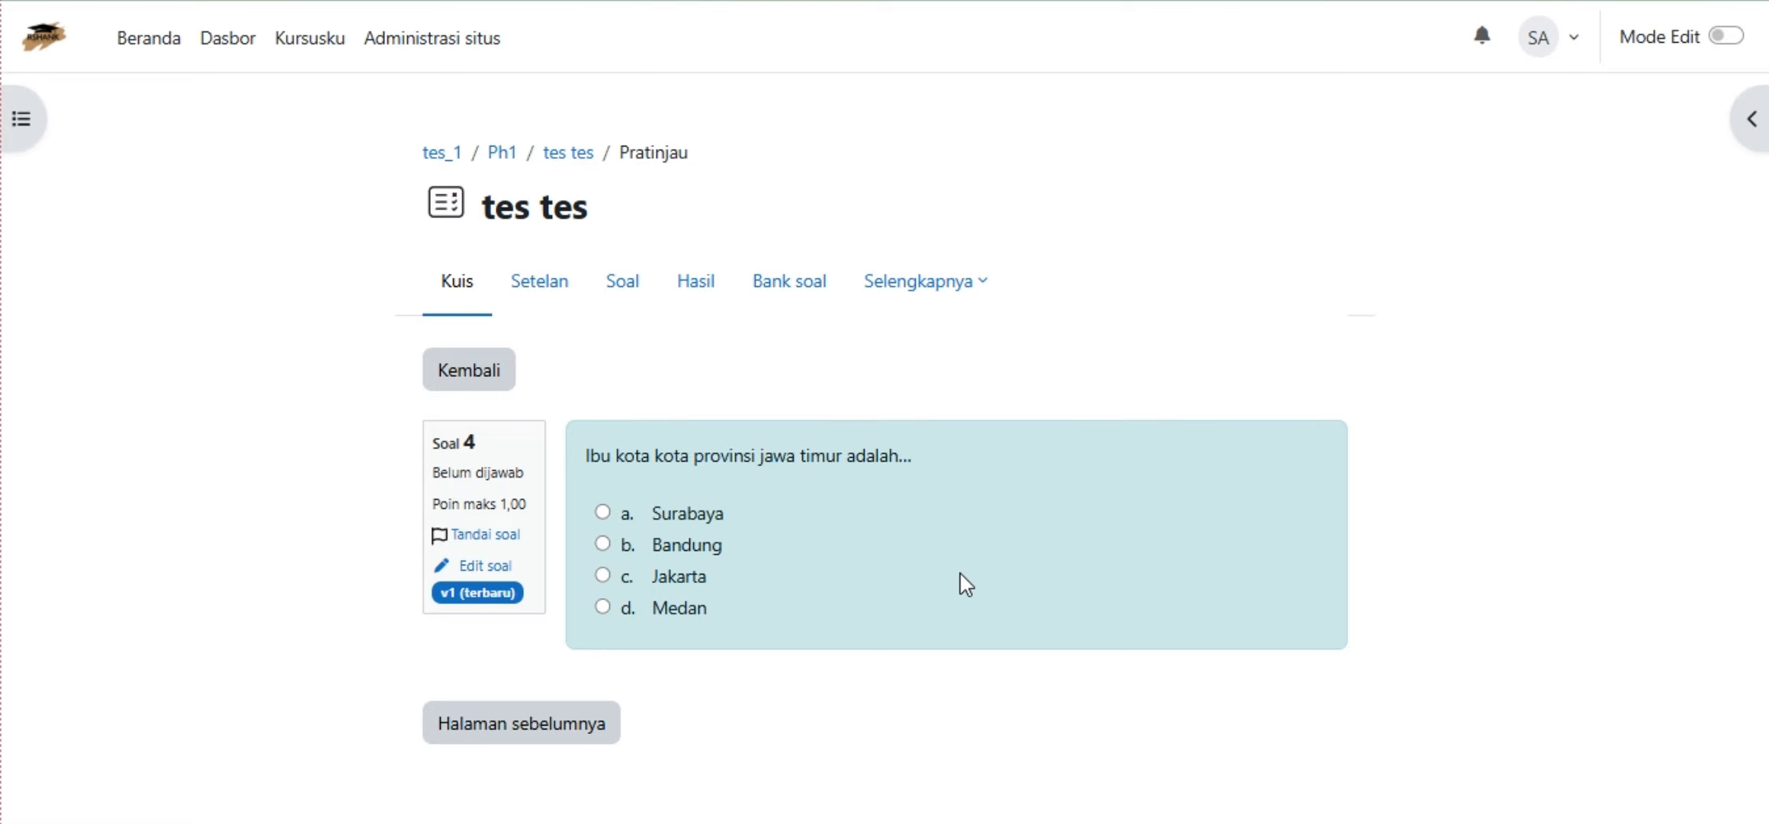
{"action": "left_click", "coordinate": [674, 610]}
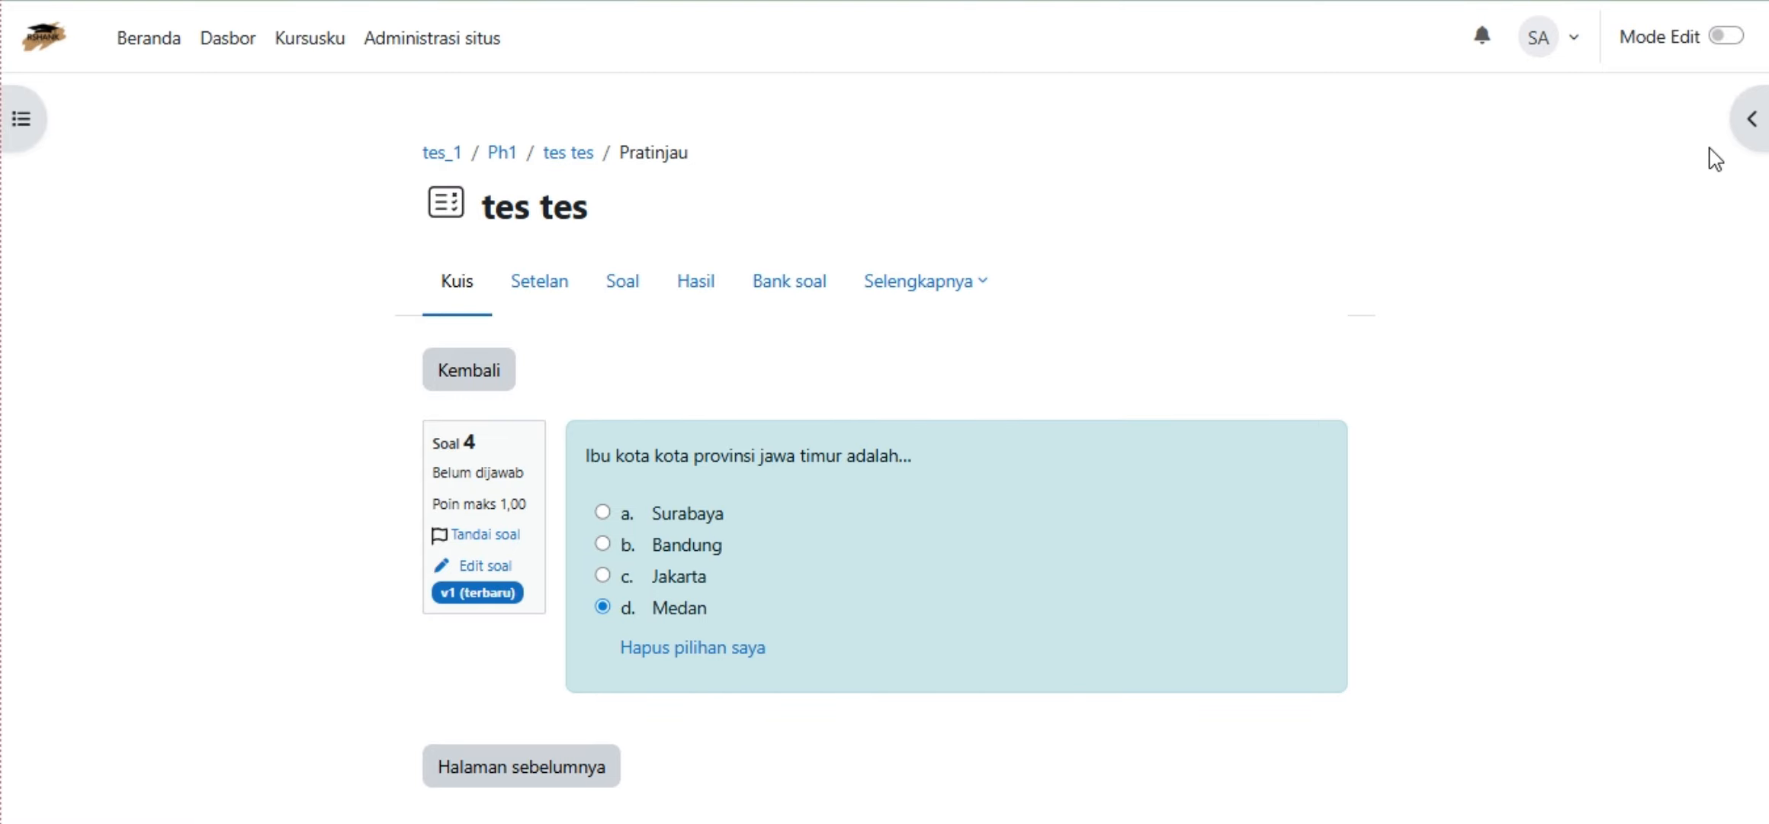
{"action": "left_click", "coordinate": [1744, 122]}
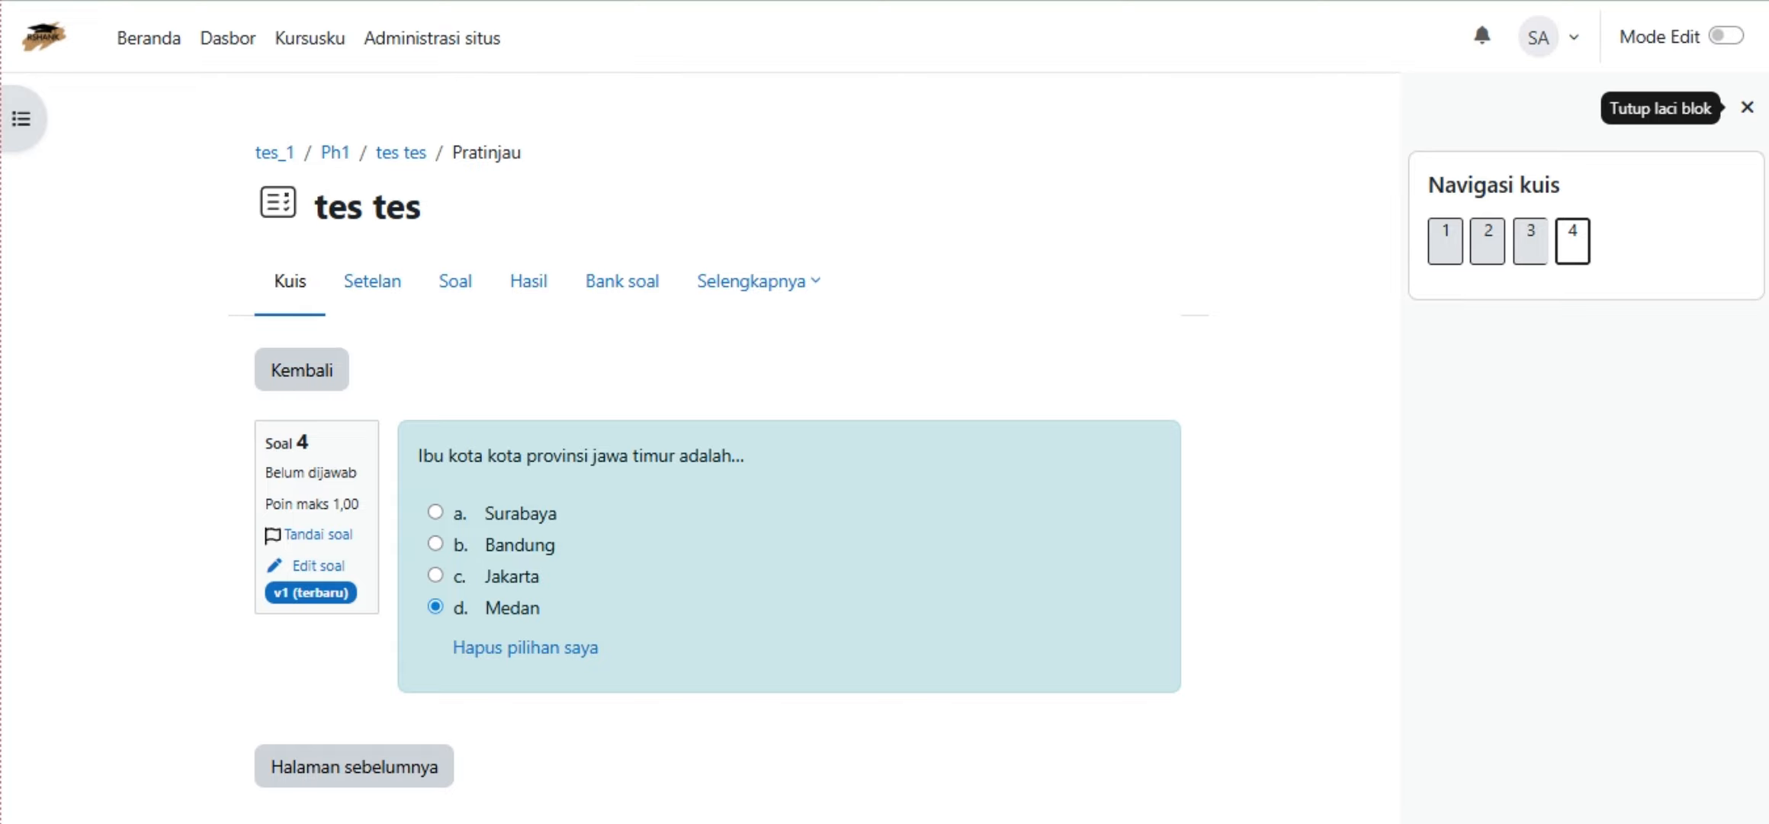
Answer the timed preview's questions 1 to 4 with Surabaya, Bandung, Jakarta and Medan.
{"action": "left_click", "coordinate": [435, 565]}
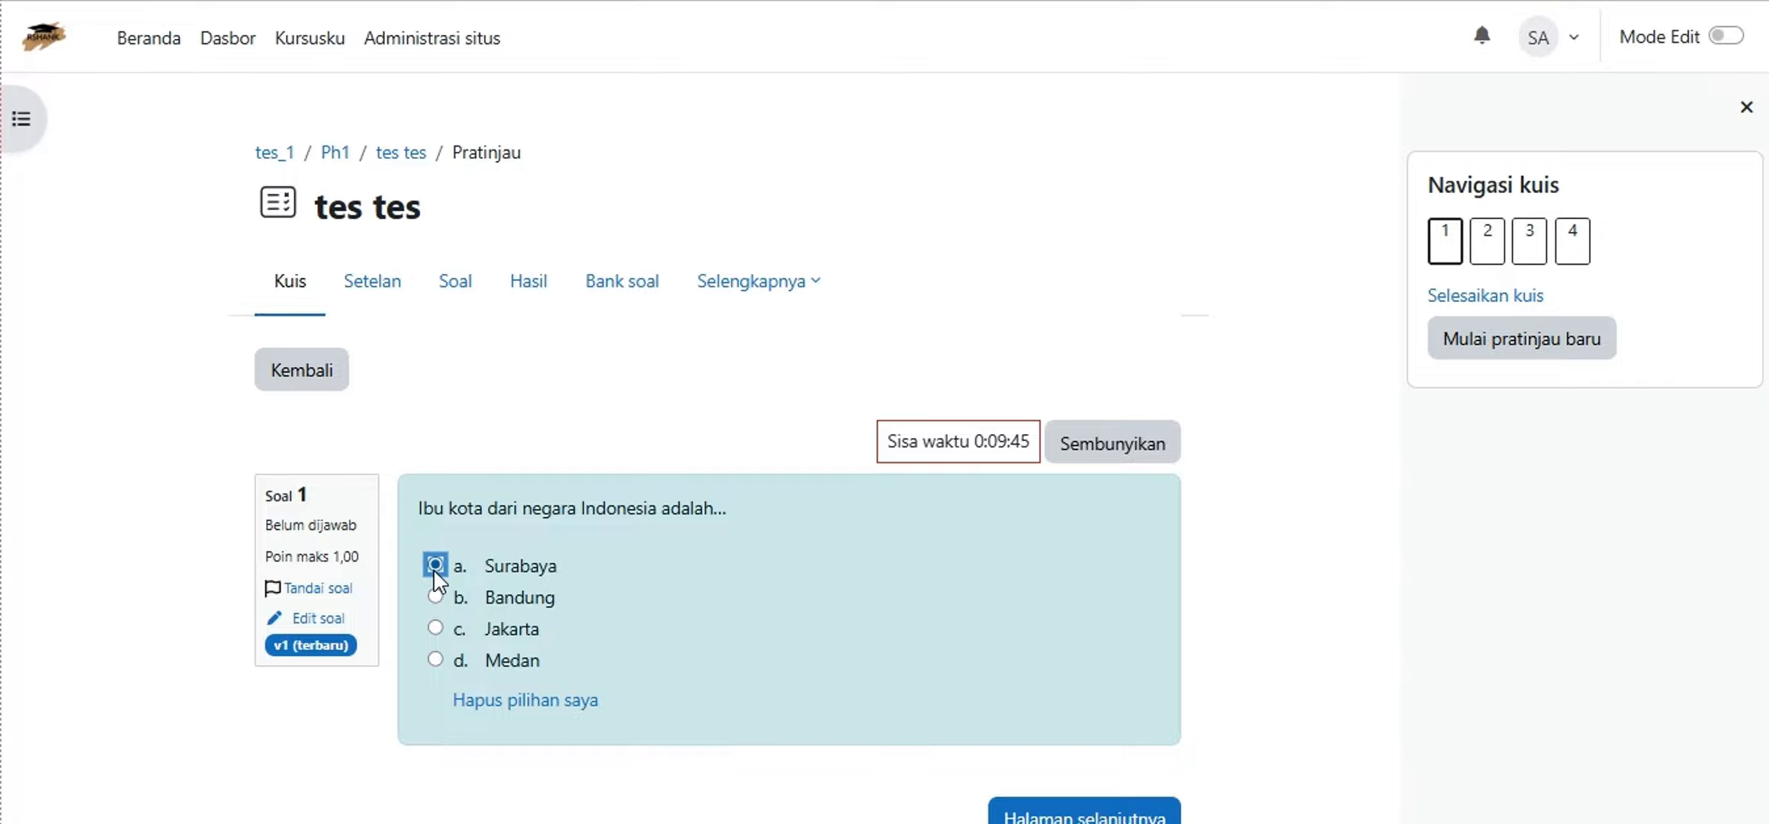
{"action": "left_click", "coordinate": [1490, 251]}
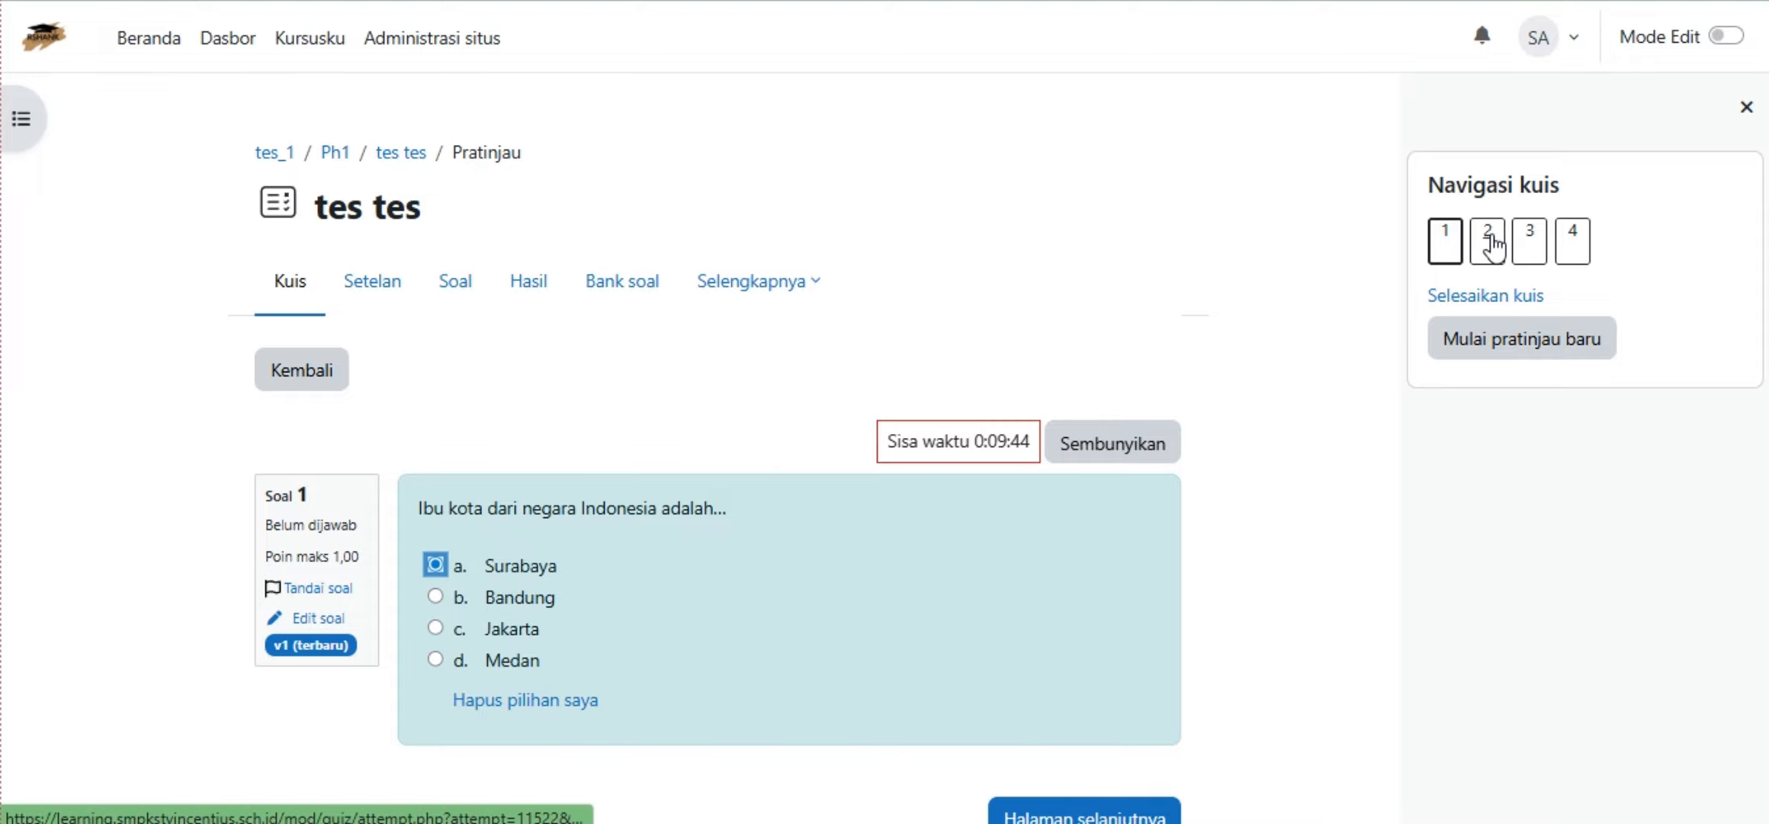
{"action": "left_click", "coordinate": [1458, 255]}
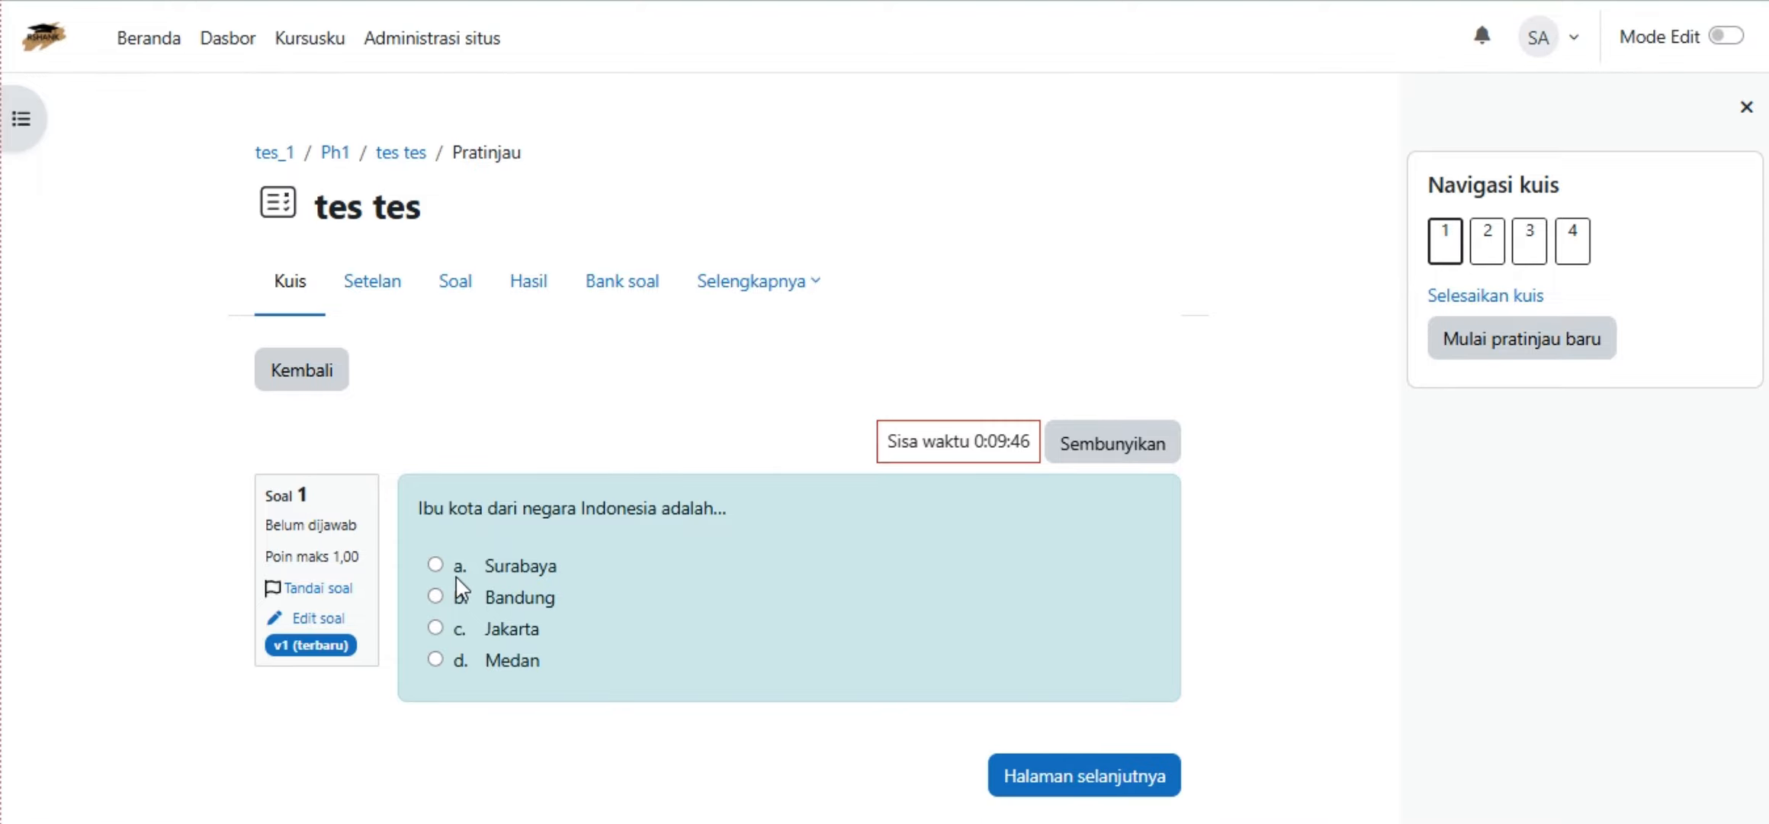
{"action": "left_click", "coordinate": [434, 568]}
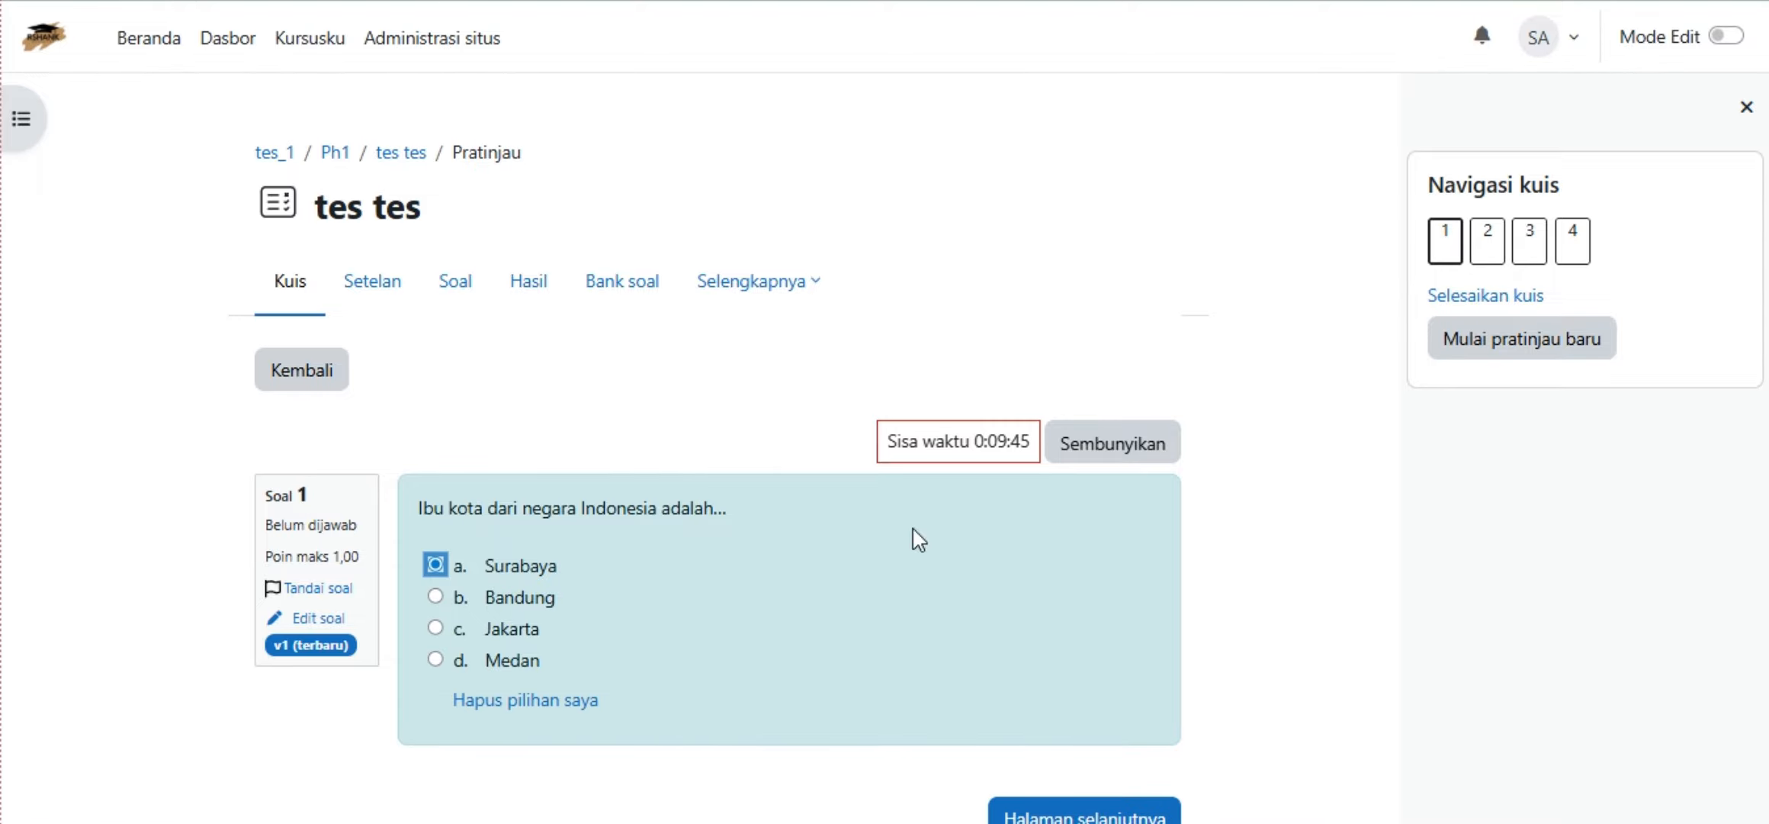
{"action": "left_click", "coordinate": [1490, 244]}
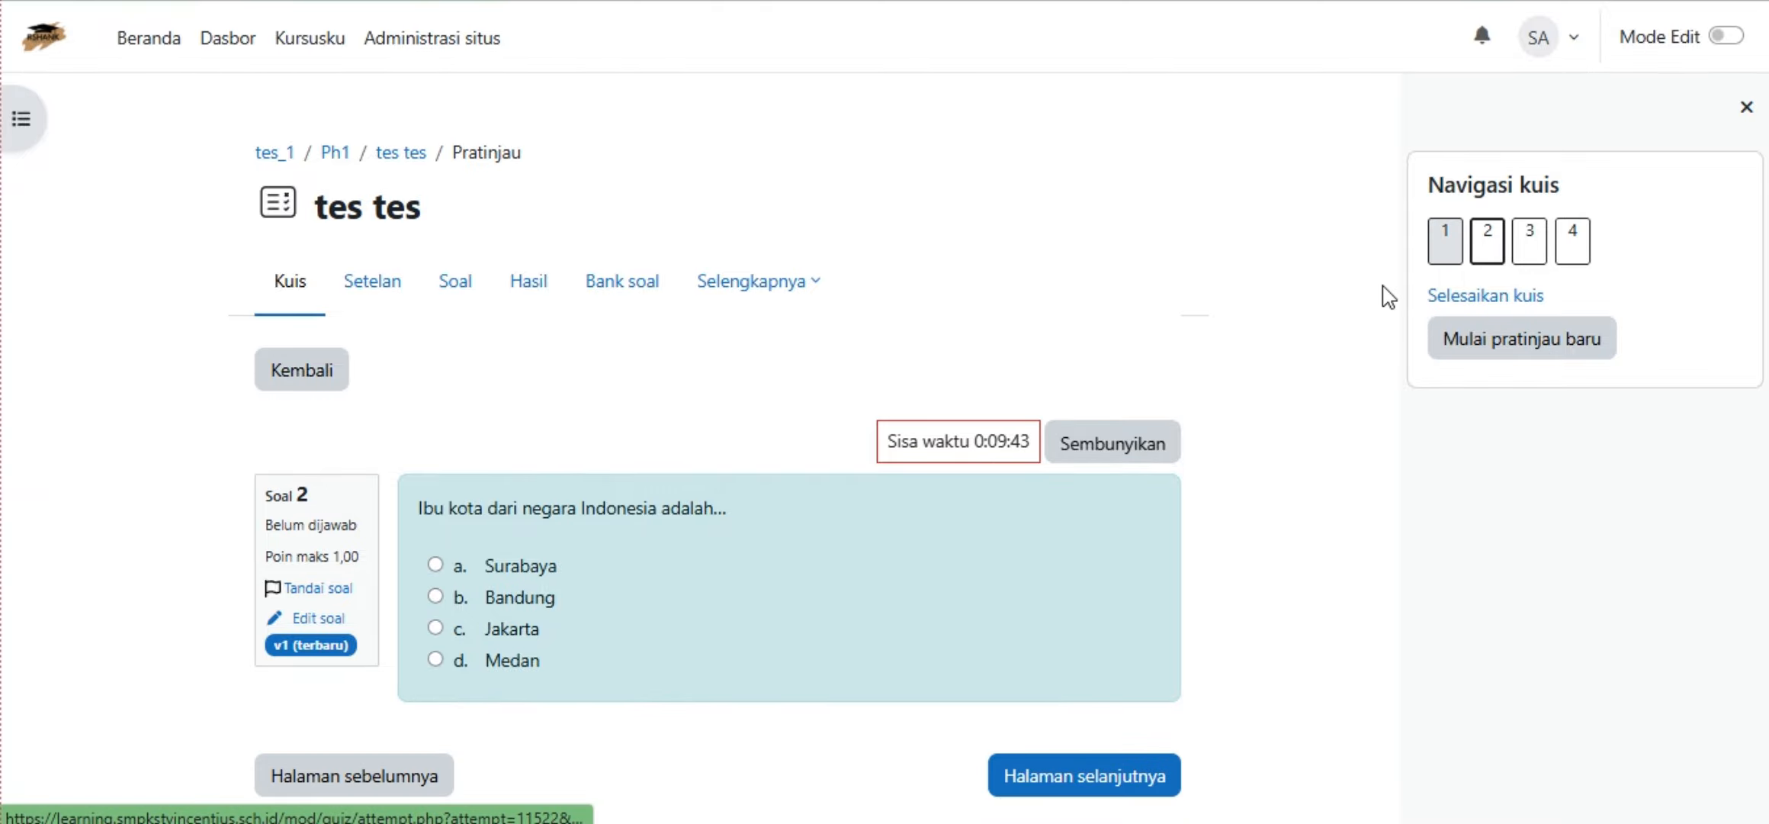
{"action": "left_click", "coordinate": [488, 599]}
{"action": "left_click", "coordinate": [1529, 244]}
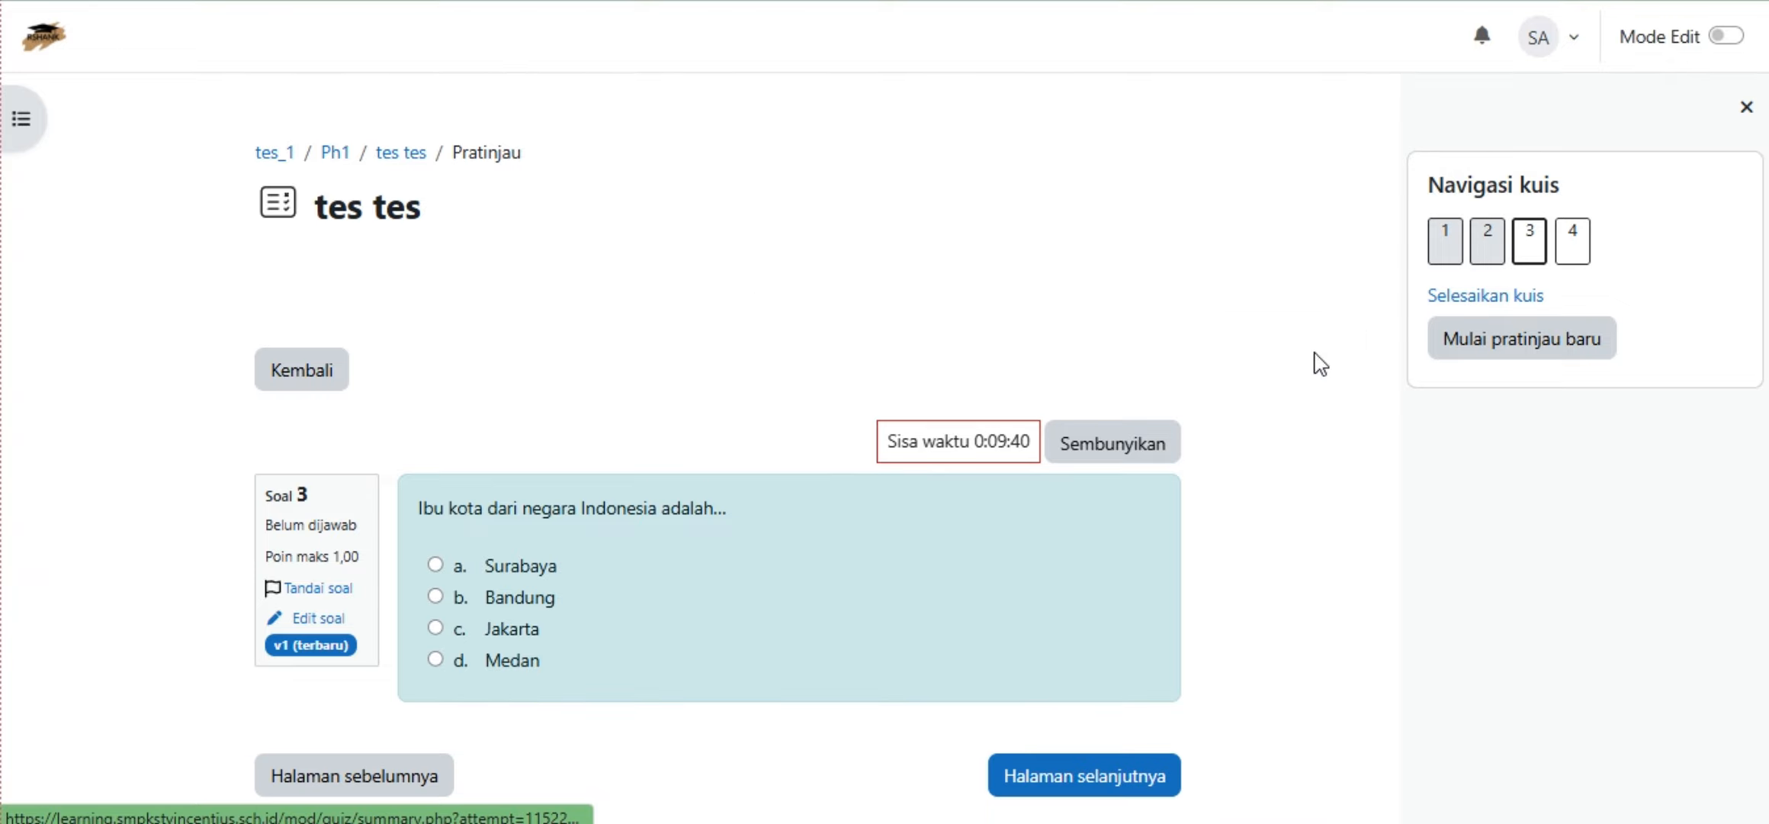
{"action": "left_click", "coordinate": [519, 629]}
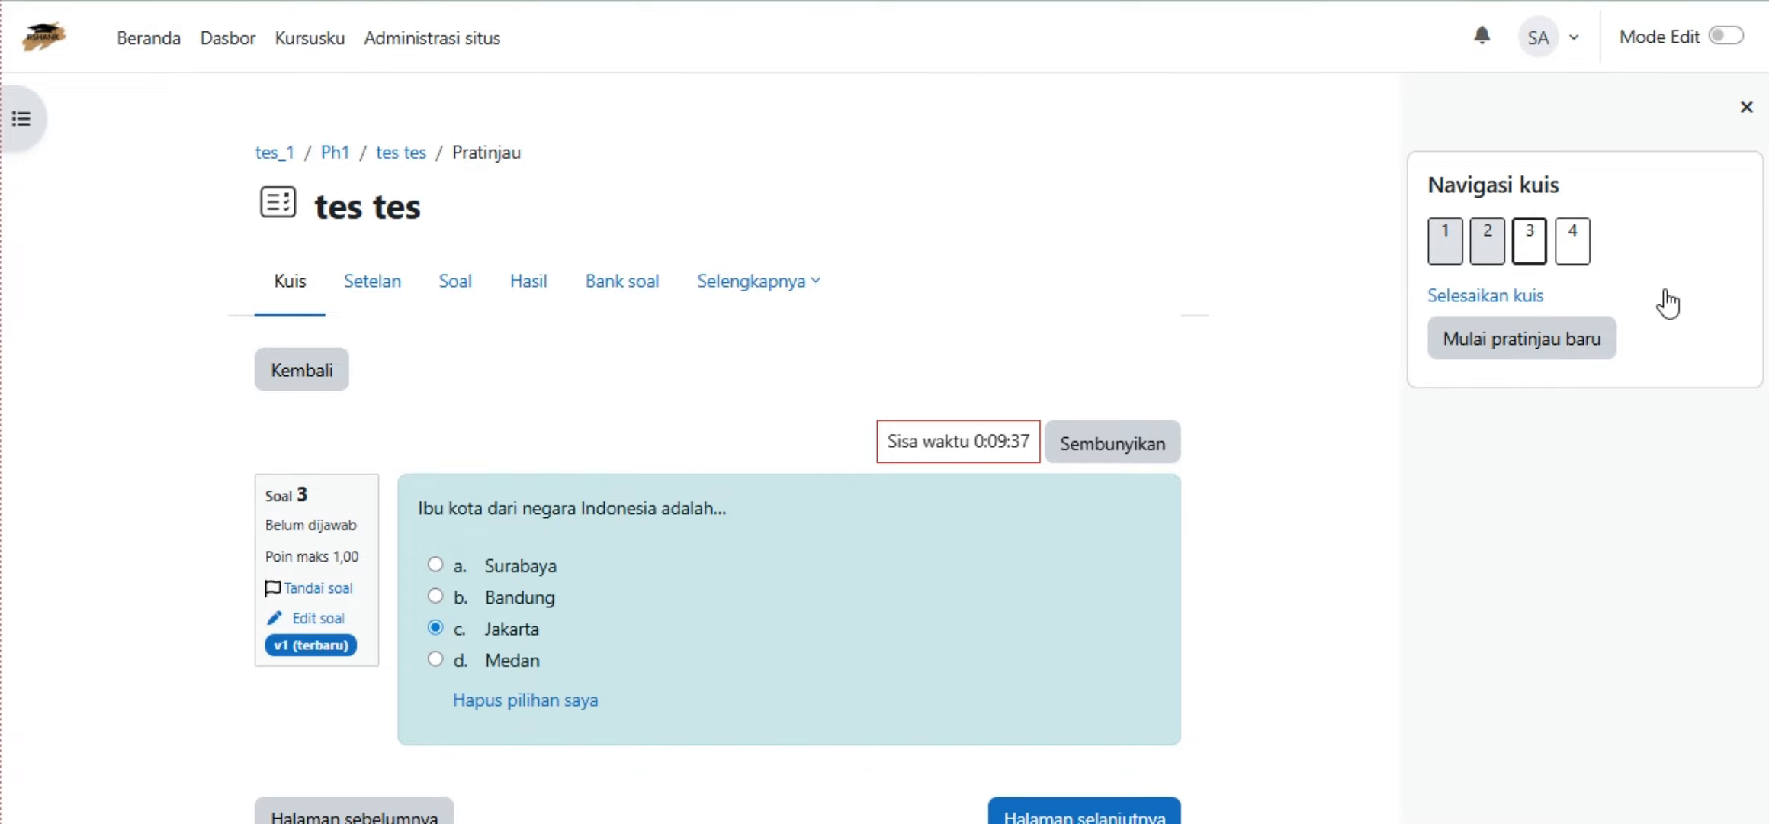
{"action": "left_click", "coordinate": [1587, 248]}
{"action": "left_click", "coordinate": [520, 661]}
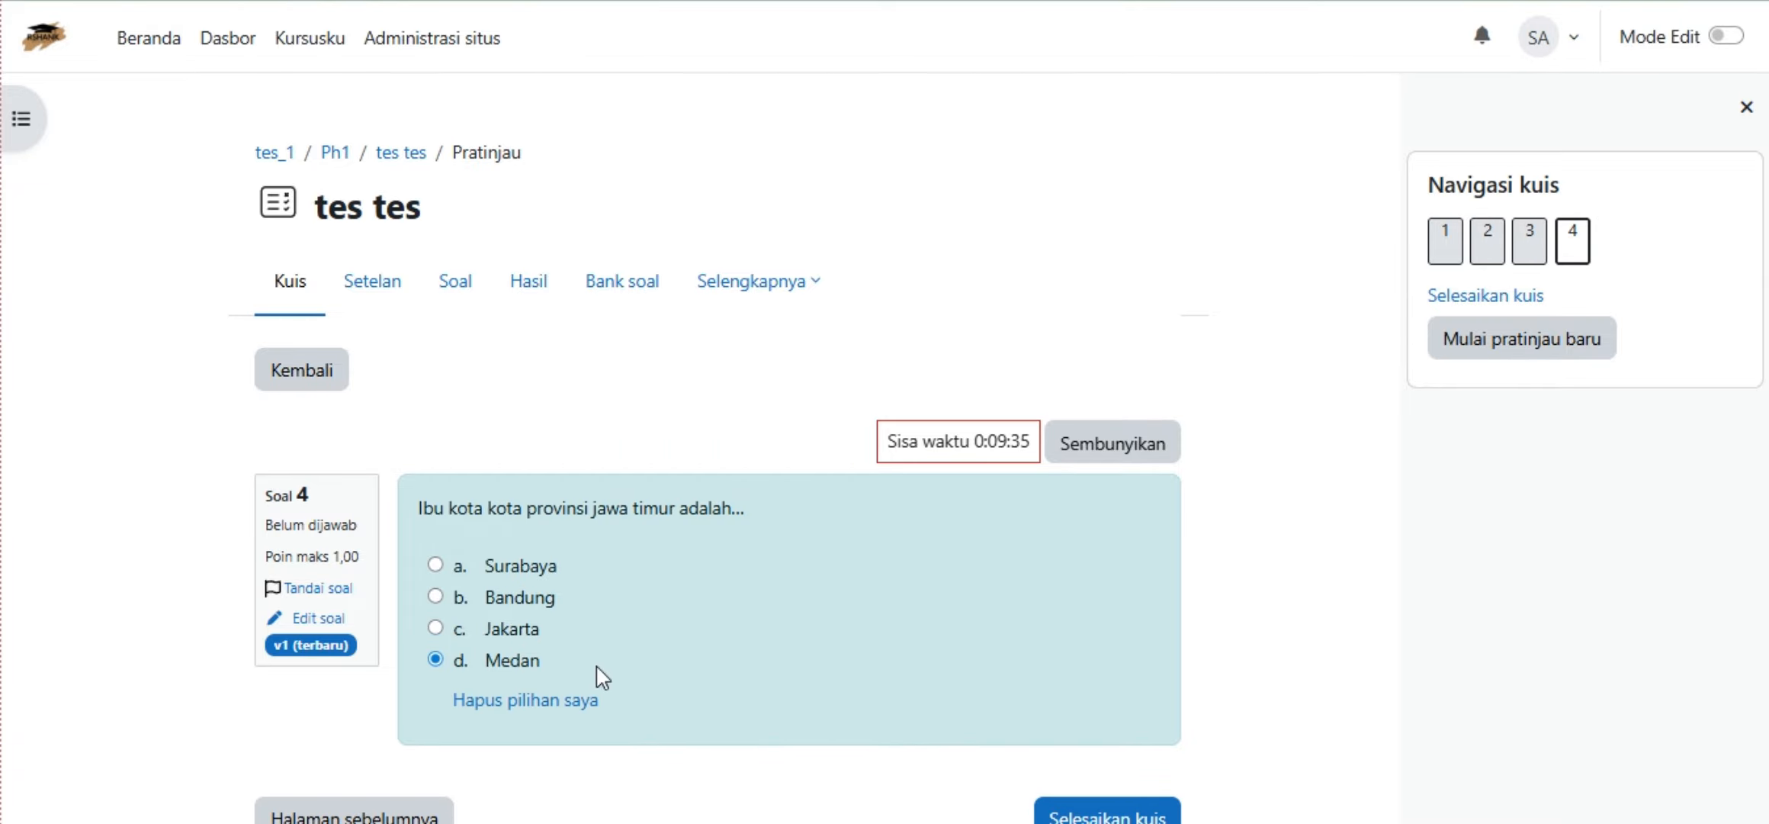
Finish the timed preview attempt and submit all answers, confirming the submission.
{"action": "scroll", "coordinate": [1279, 662], "scroll_direction": "down", "scroll_amount": 2}
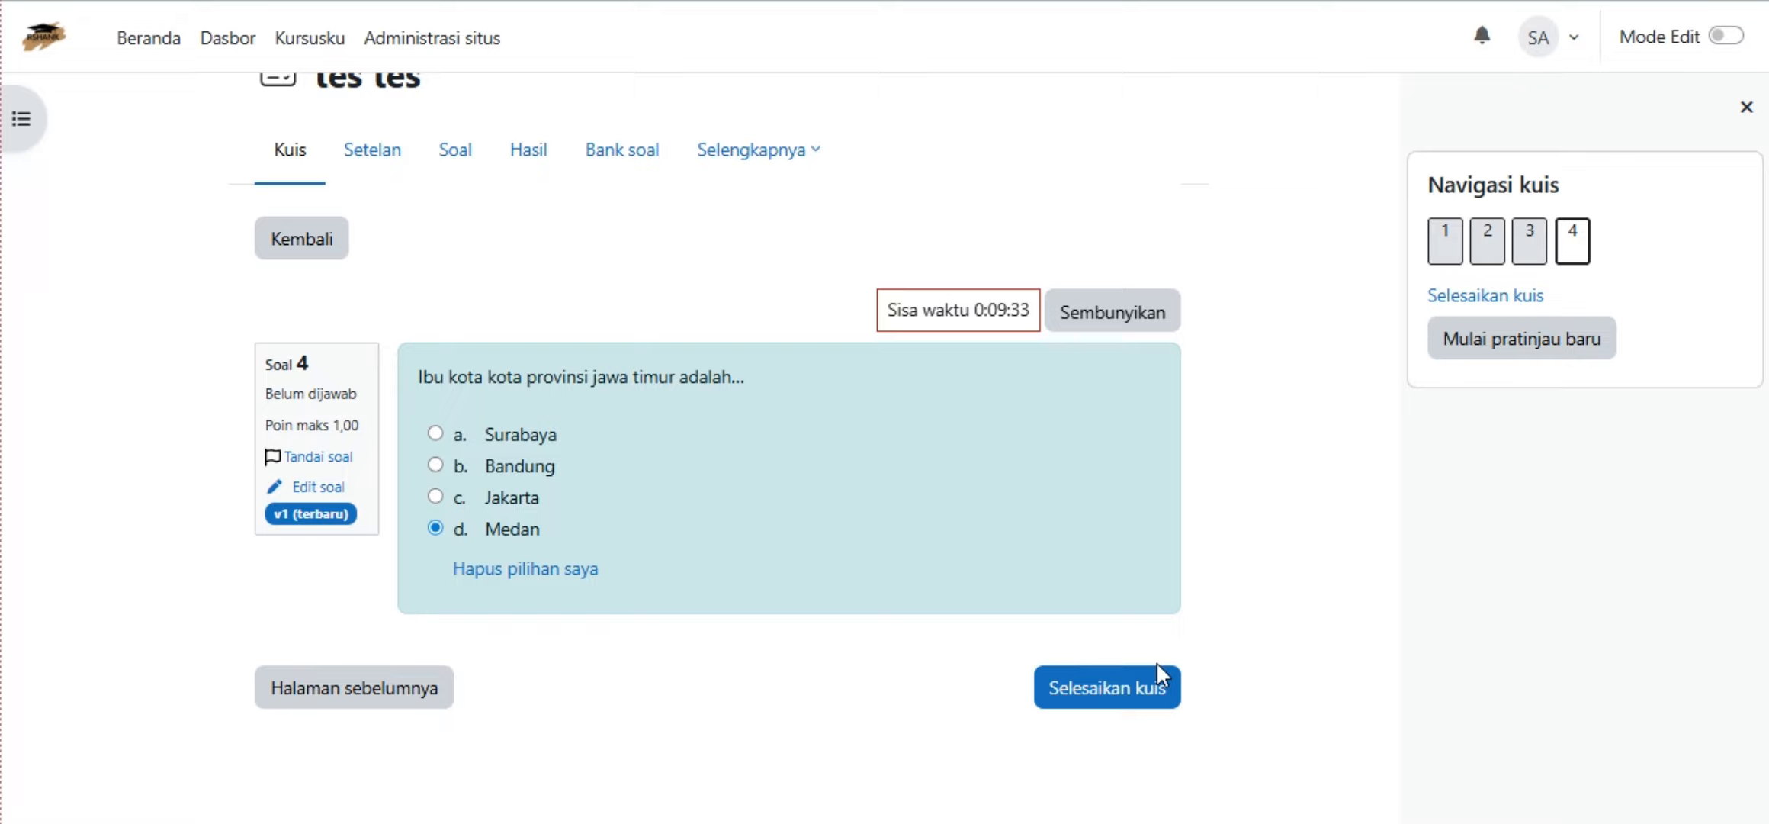
{"action": "left_click", "coordinate": [1121, 688]}
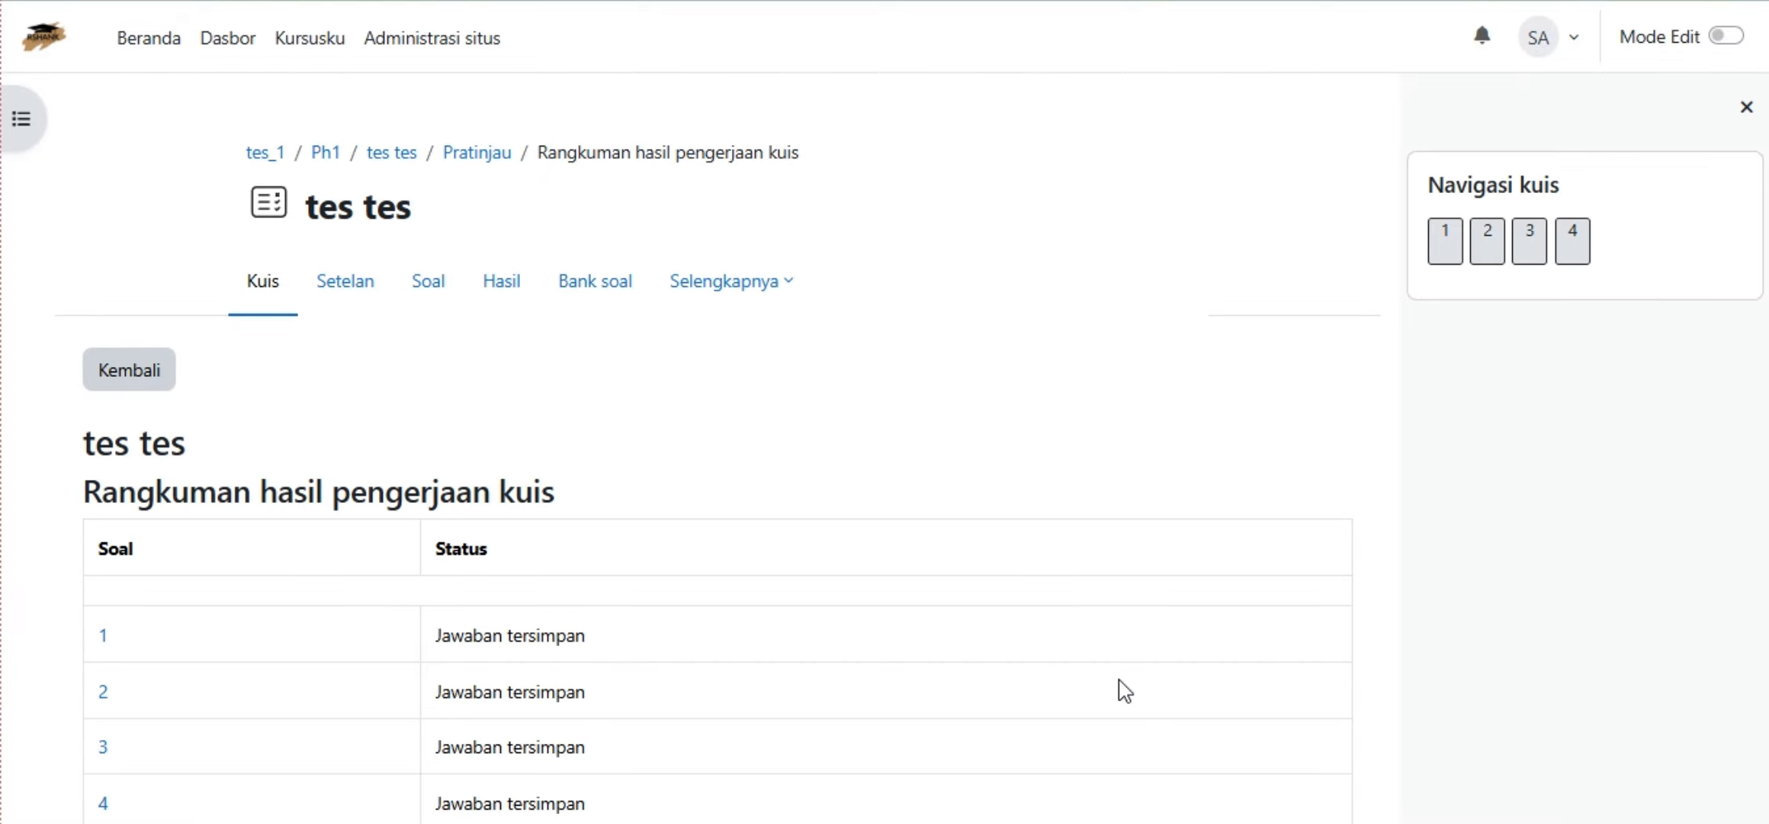
{"action": "scroll", "coordinate": [1125, 690], "scroll_direction": "down", "scroll_amount": 5}
{"action": "left_click", "coordinate": [739, 636]}
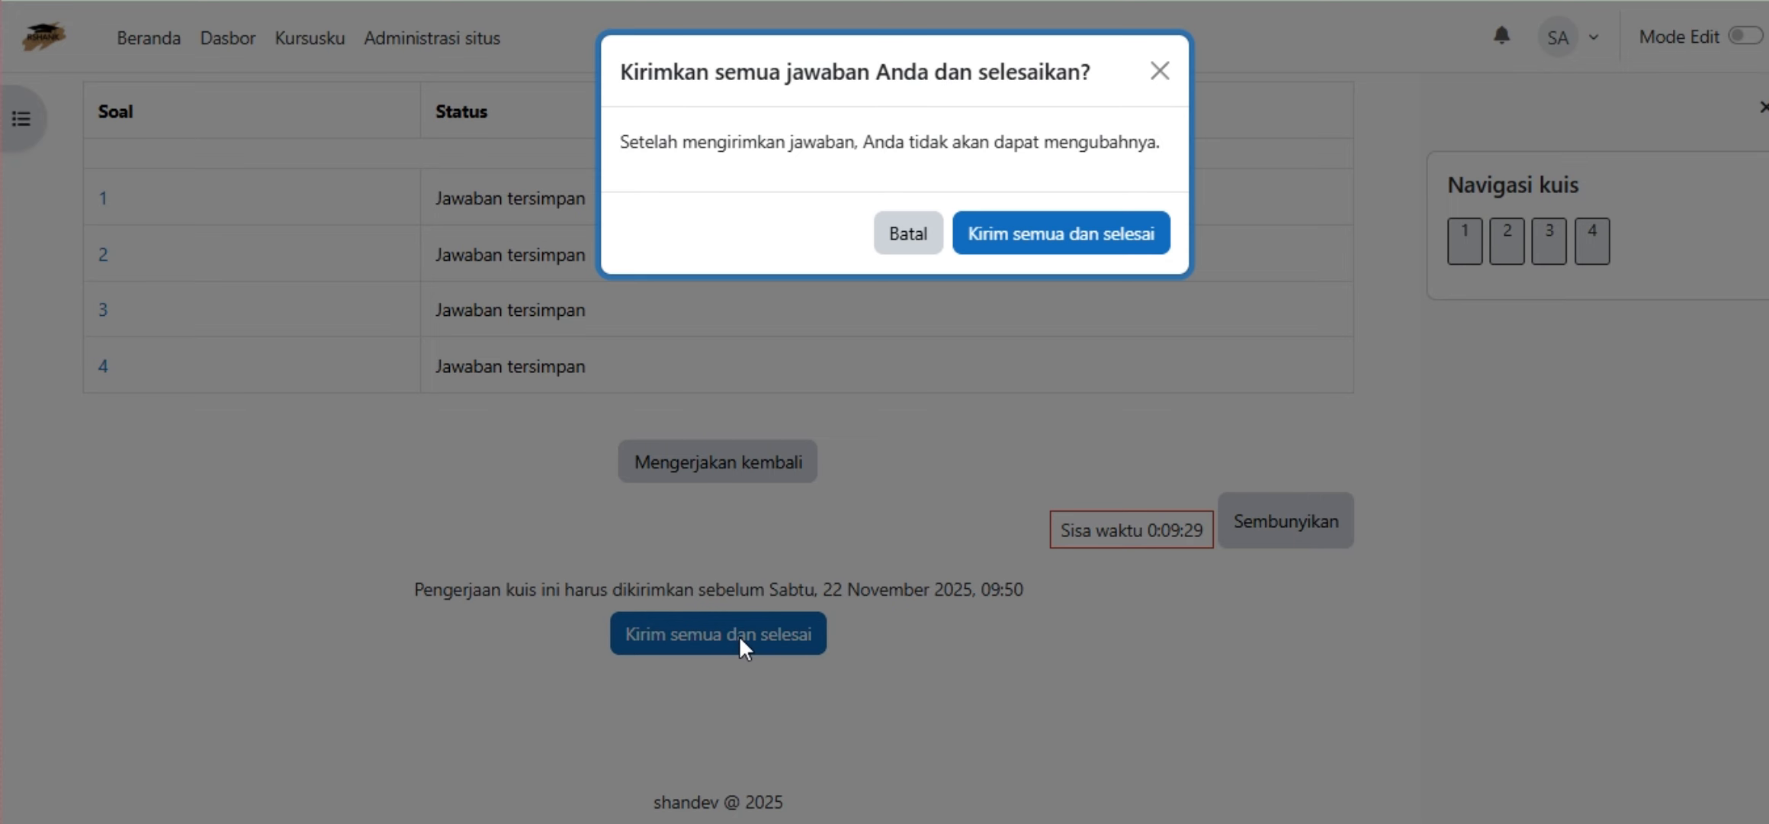
{"action": "left_click", "coordinate": [1020, 235]}
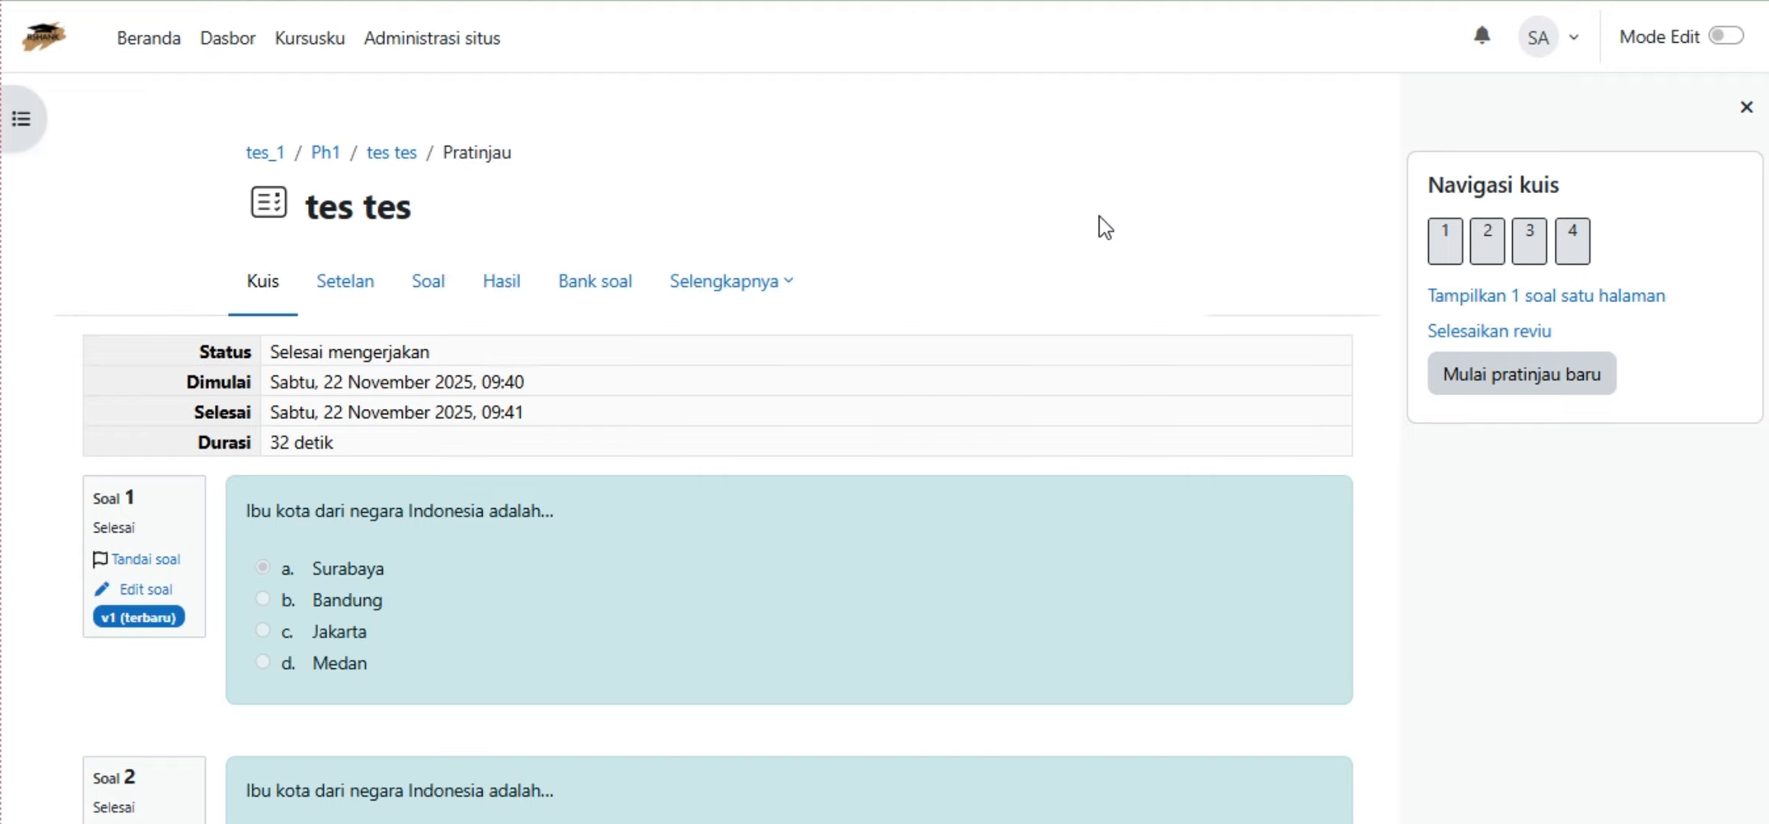
Review the submitted attempt's details and the chosen answers for all four questions.
{"action": "scroll", "coordinate": [816, 419], "scroll_direction": "down", "scroll_amount": 2}
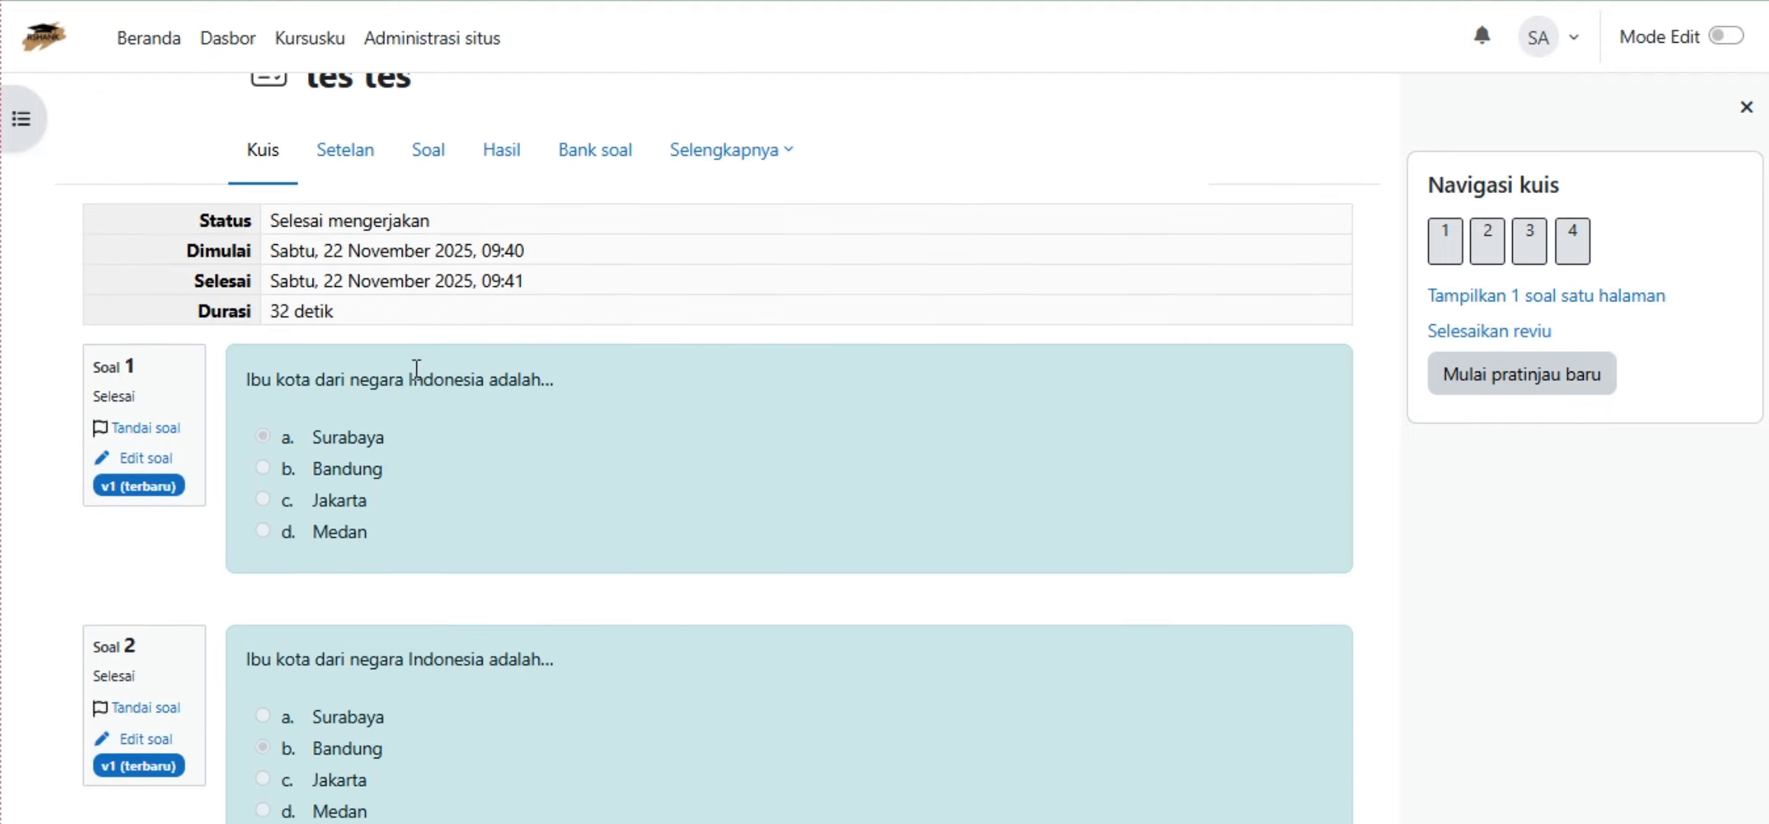
{"action": "scroll", "coordinate": [381, 503], "scroll_direction": "down", "scroll_amount": 5}
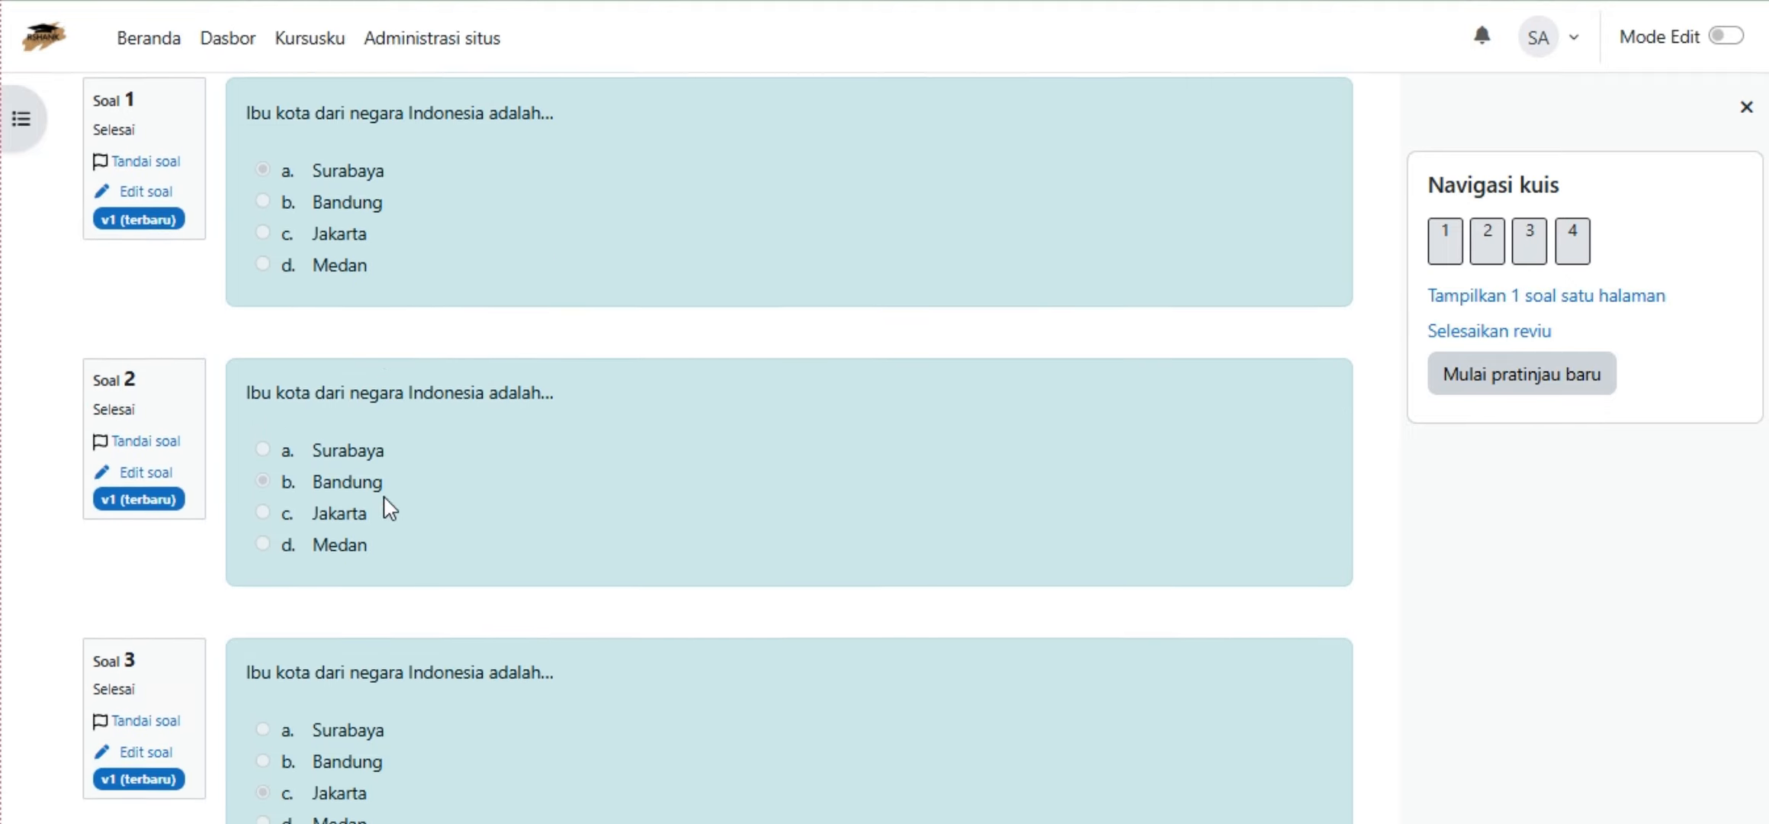
{"action": "scroll", "coordinate": [389, 488], "scroll_direction": "down", "scroll_amount": 5}
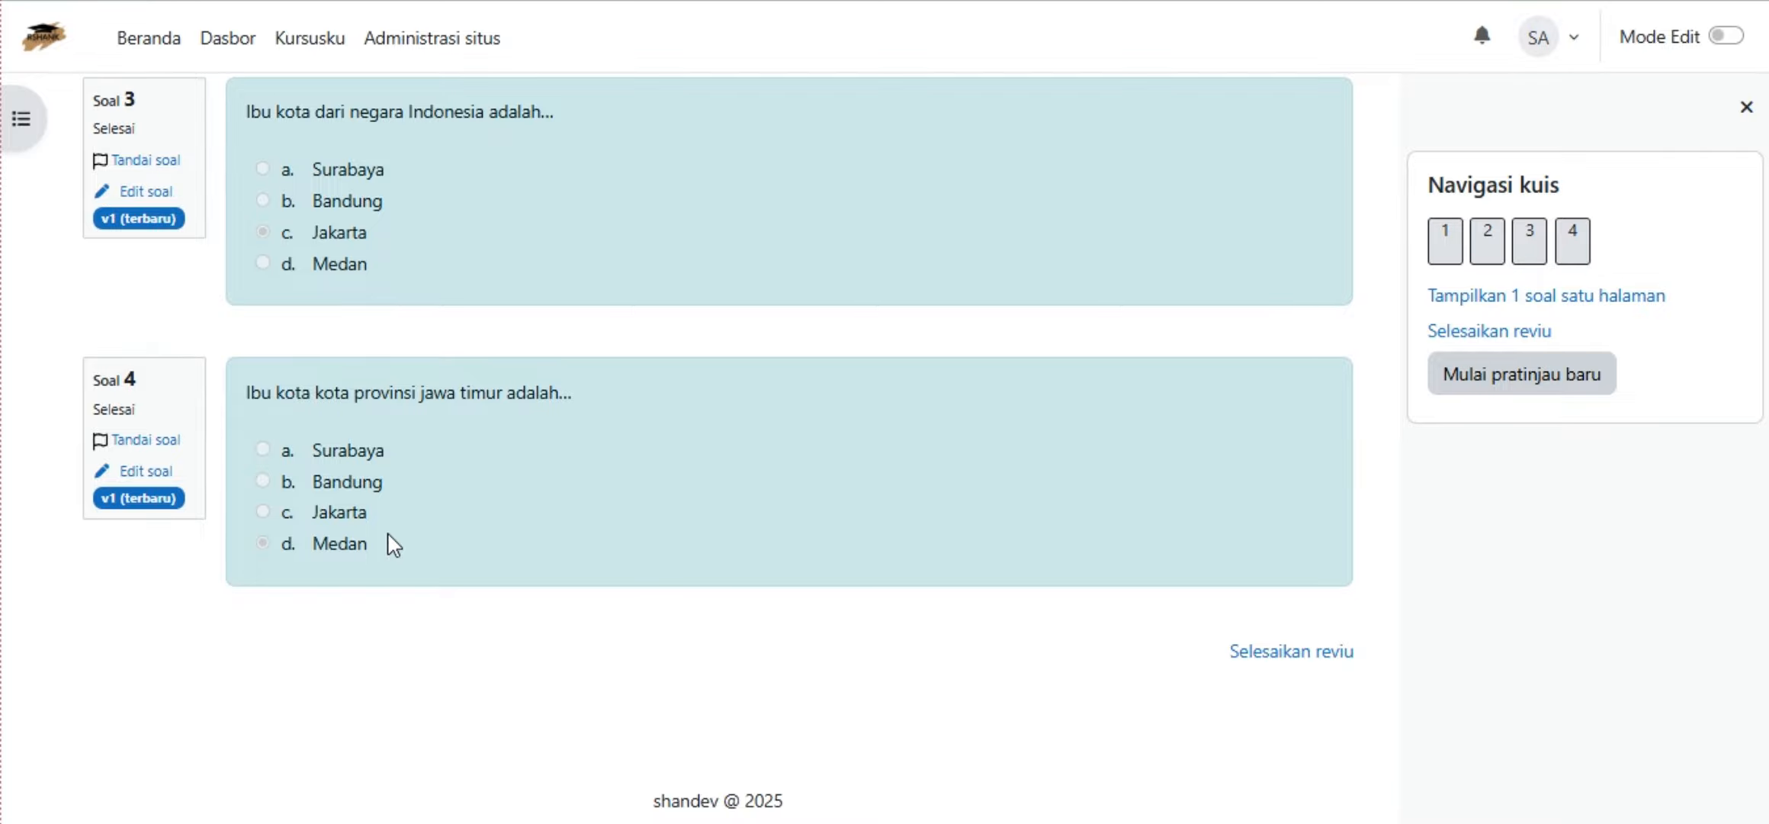
{"action": "scroll", "coordinate": [392, 533], "scroll_direction": "up", "scroll_amount": 13}
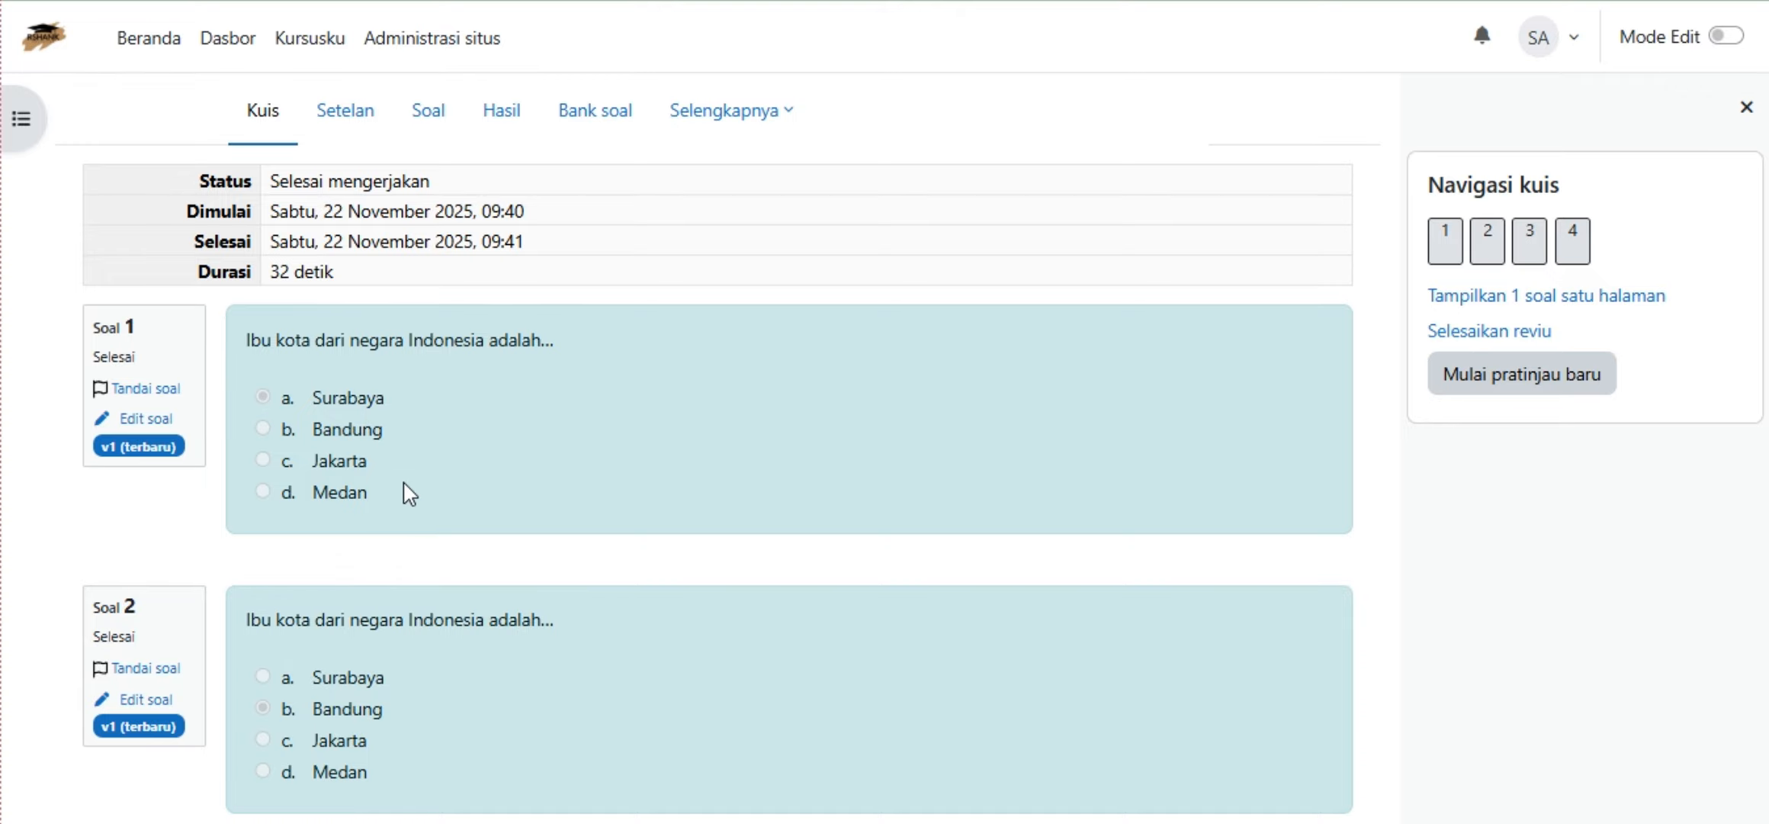
{"action": "scroll", "coordinate": [410, 494], "scroll_direction": "down", "scroll_amount": 2}
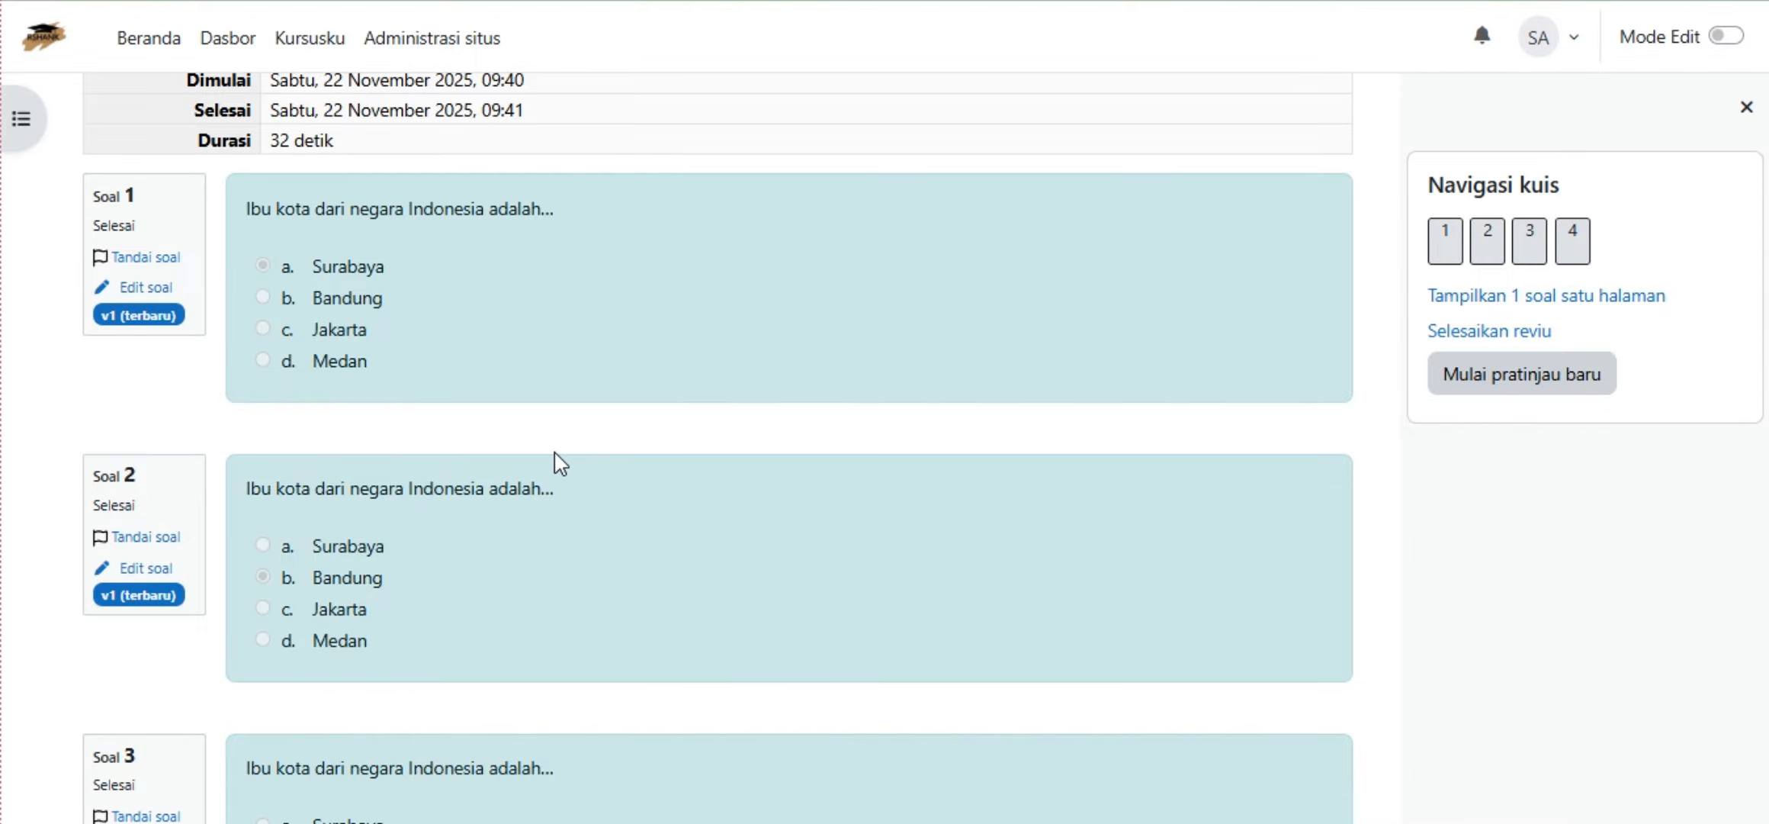
{"action": "scroll", "coordinate": [560, 463], "scroll_direction": "up", "scroll_amount": 2}
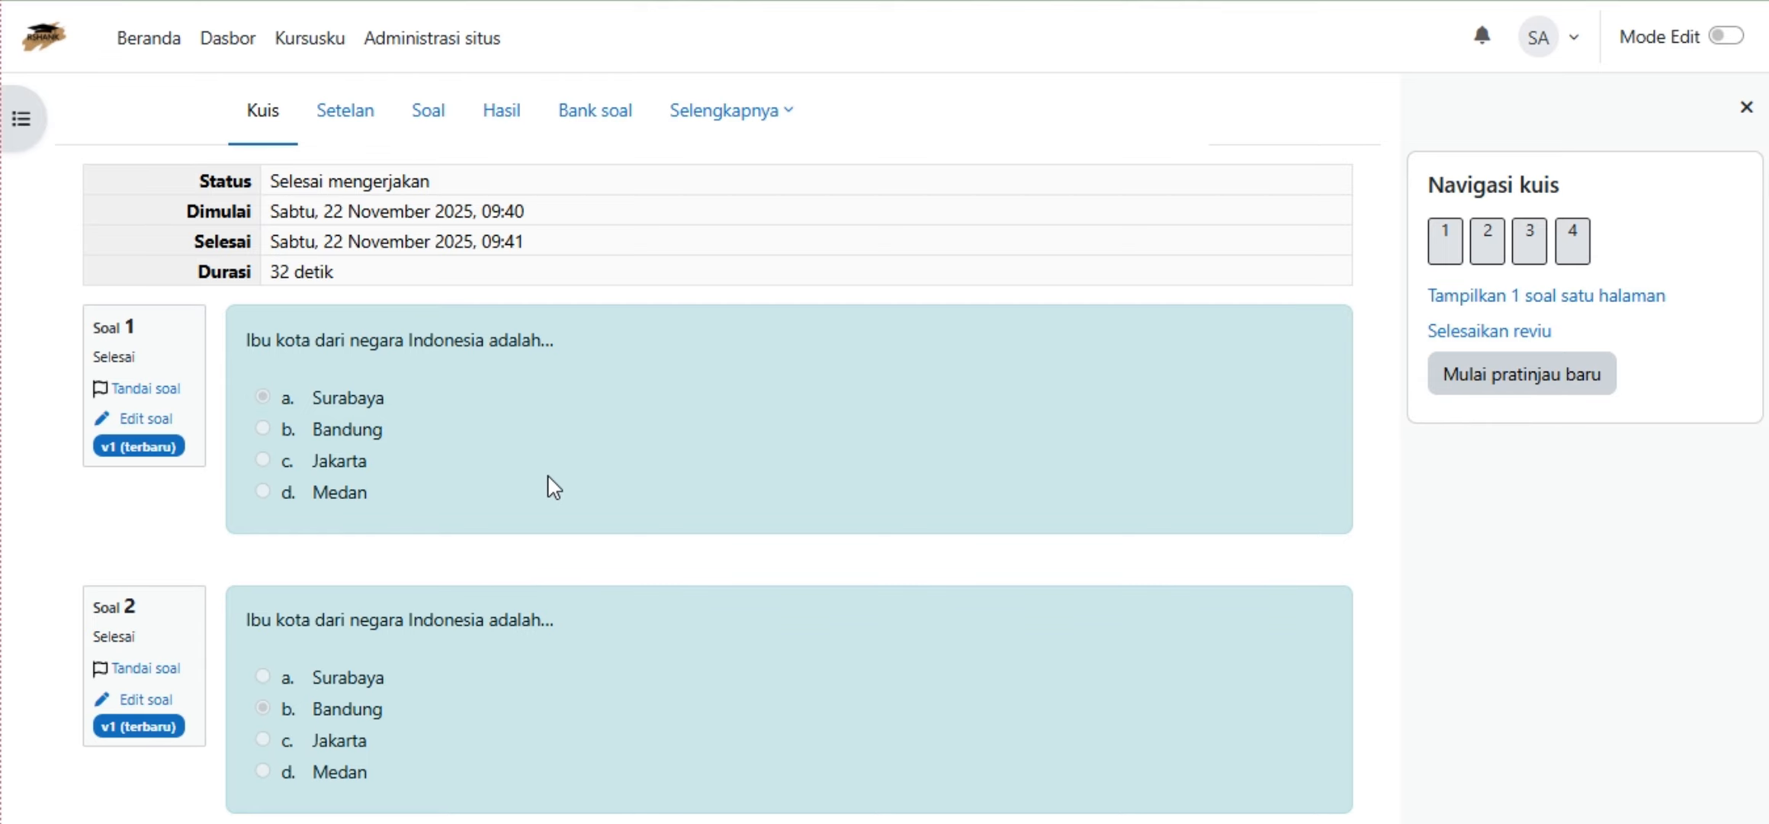
{"action": "scroll", "coordinate": [549, 481], "scroll_direction": "up", "scroll_amount": 2}
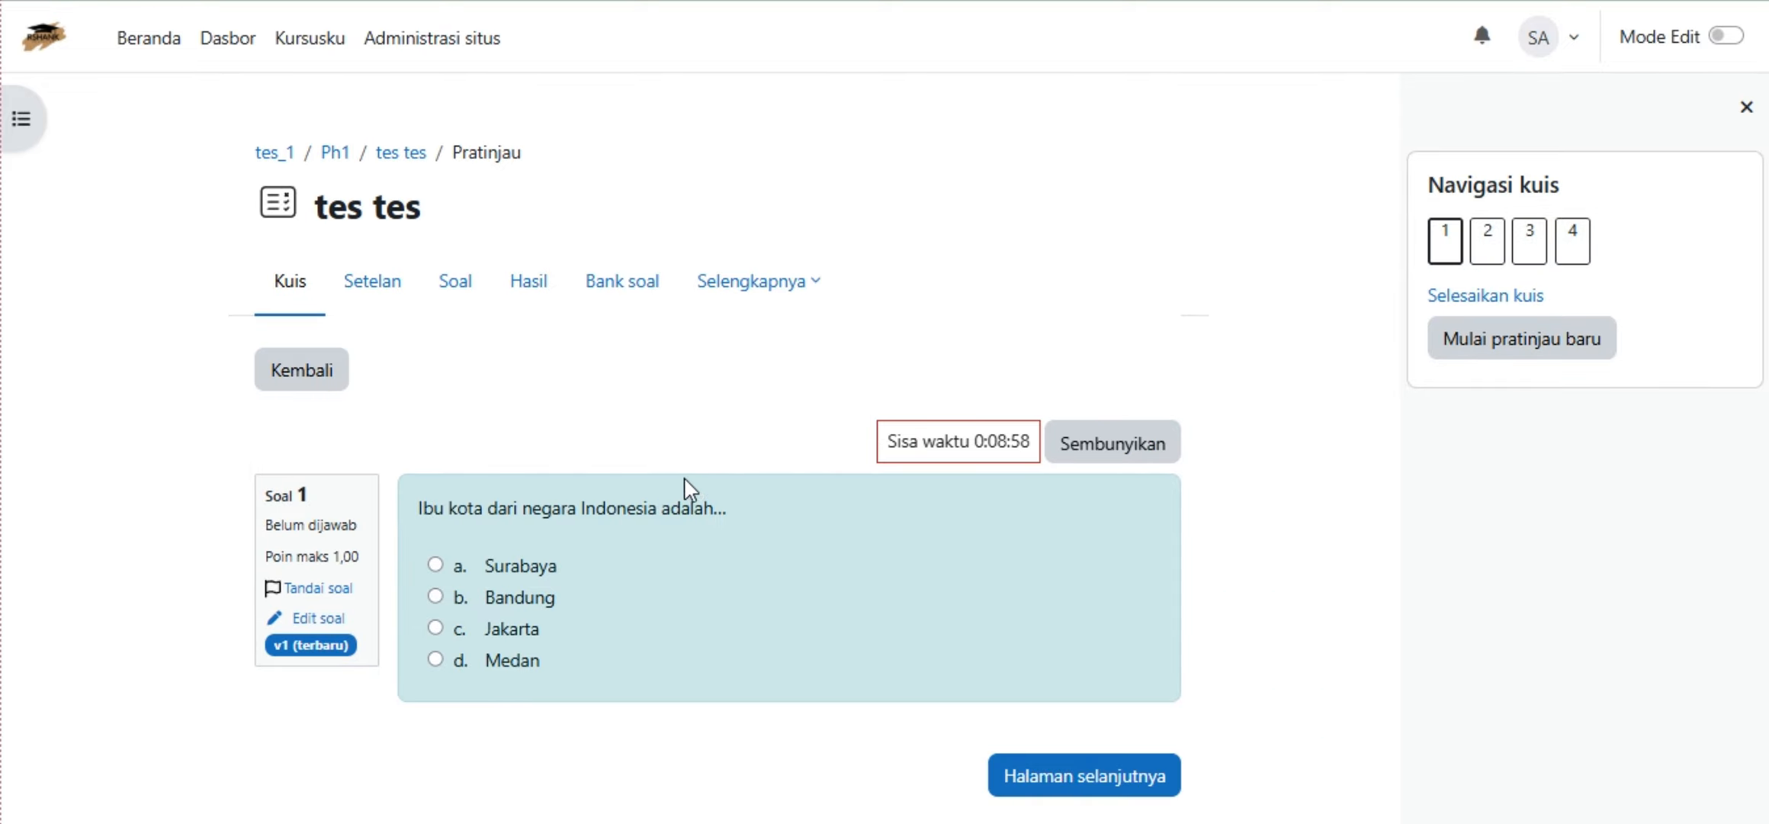
Answer the new preview attempt's questions 1 to 4 with Surabaya, Surabaya, Bandung and Medan, and finish to the attempt summary.
{"action": "left_click", "coordinate": [537, 566]}
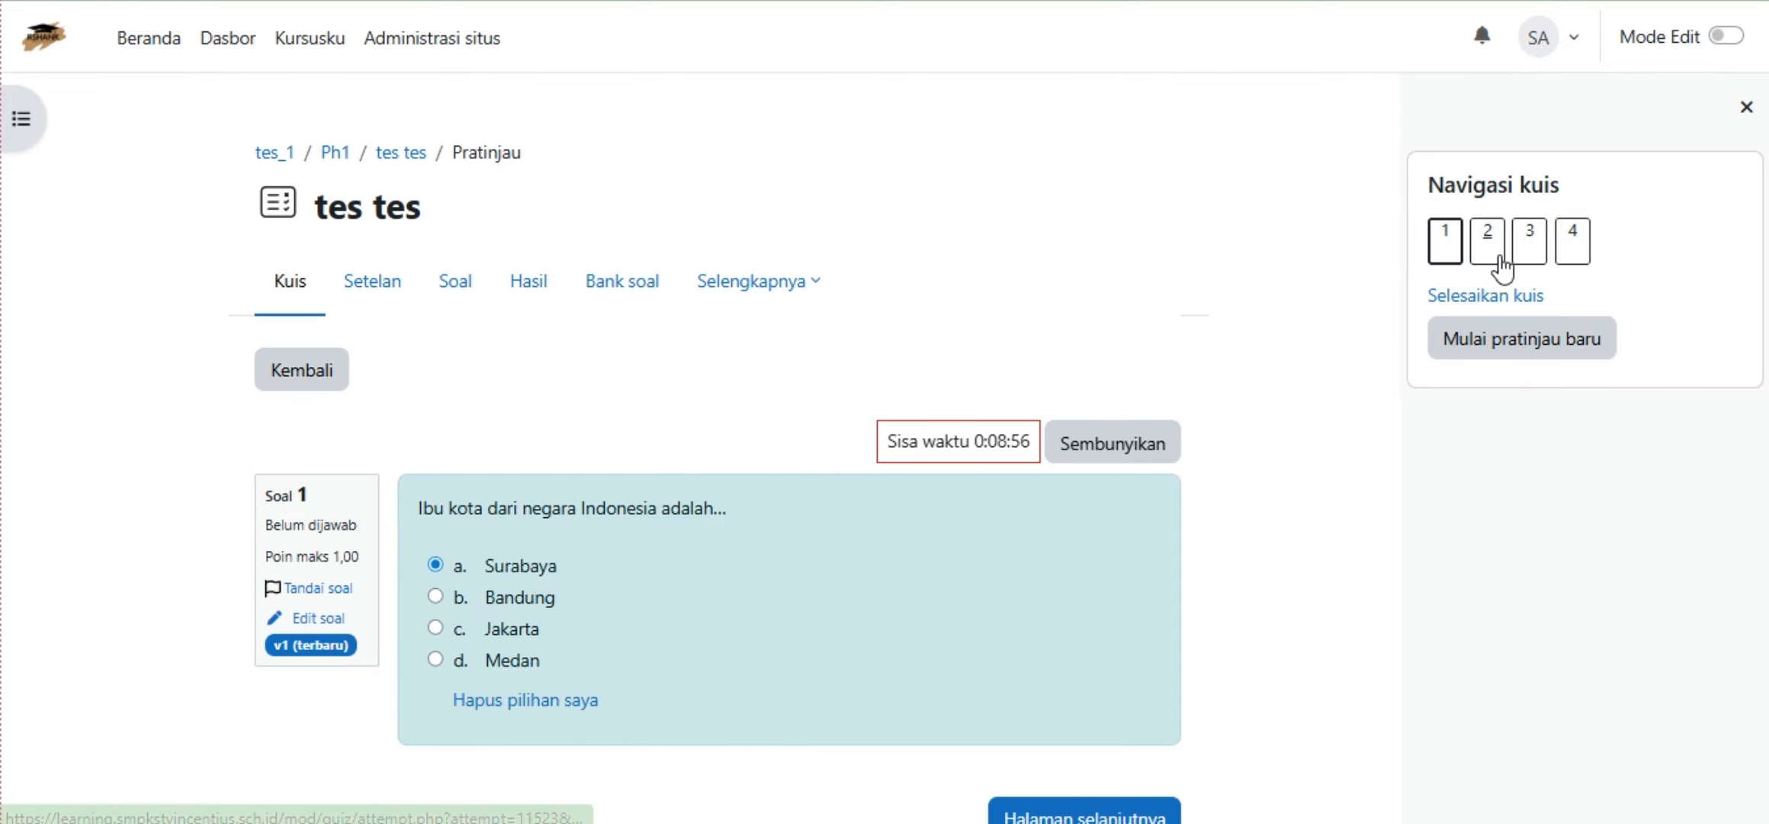
{"action": "left_click", "coordinate": [1501, 263]}
{"action": "left_click", "coordinate": [524, 573]}
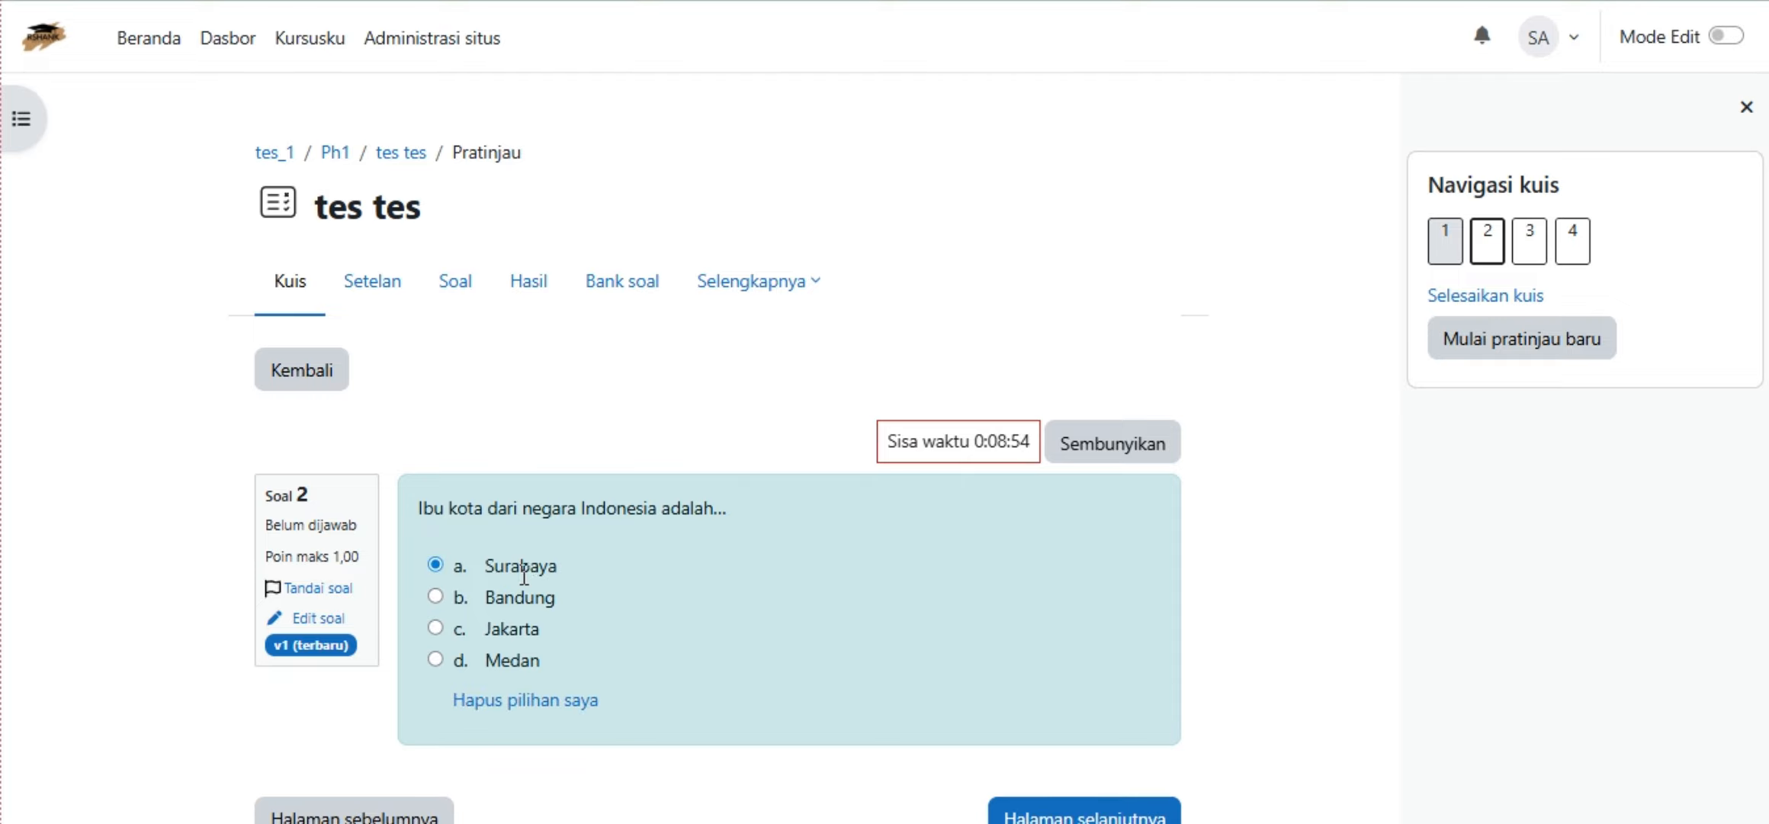
{"action": "left_click", "coordinate": [1534, 256]}
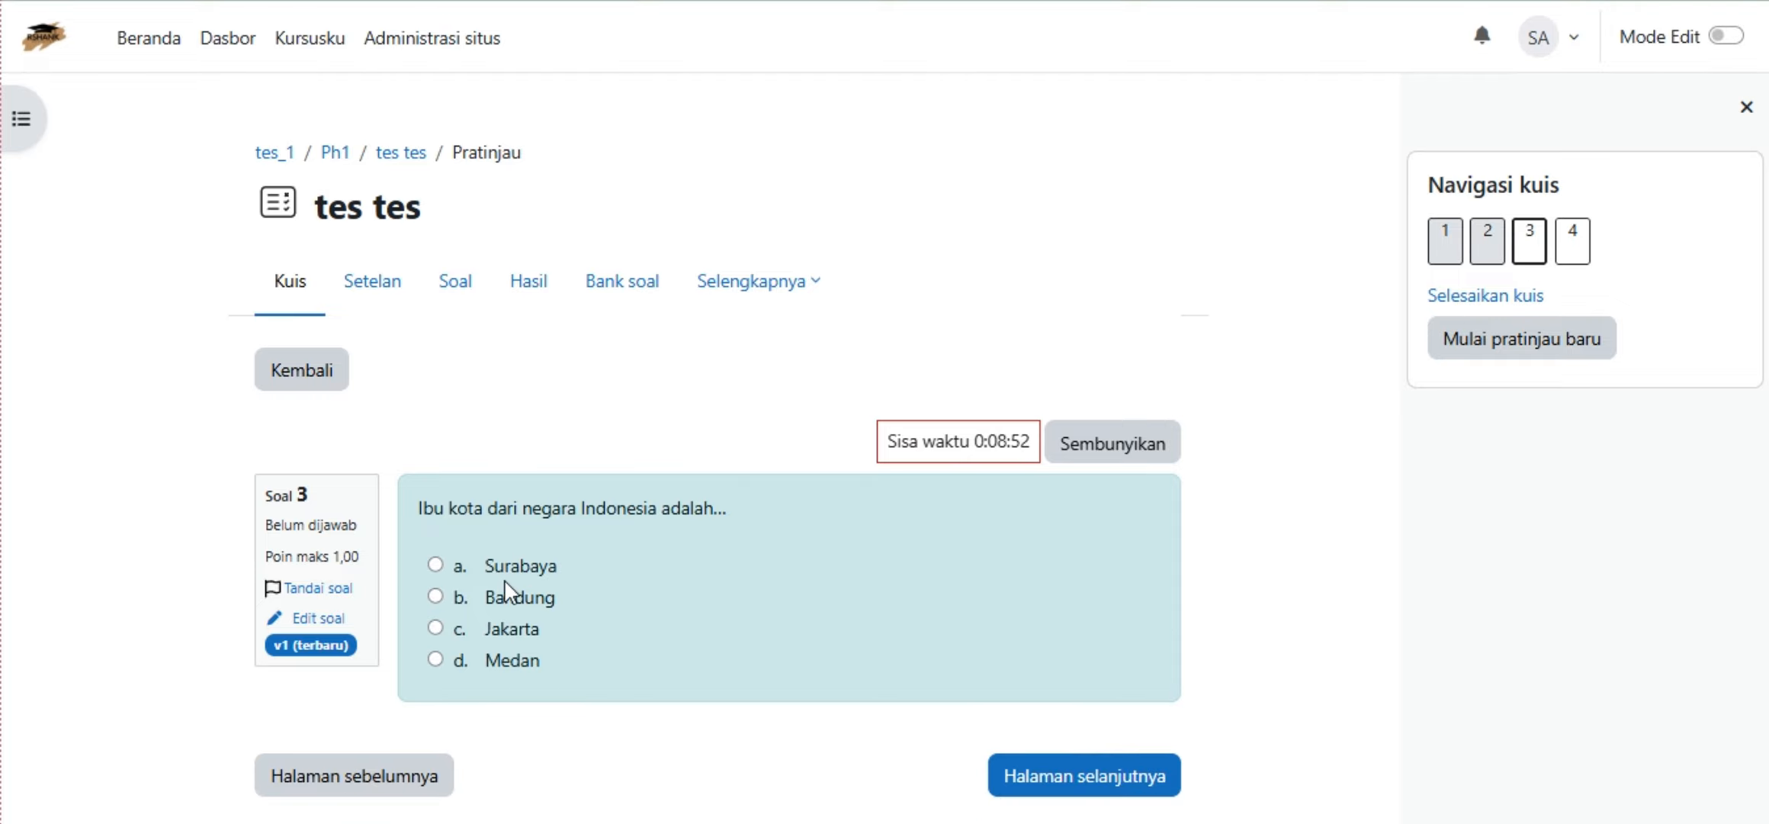
{"action": "left_click", "coordinate": [525, 599]}
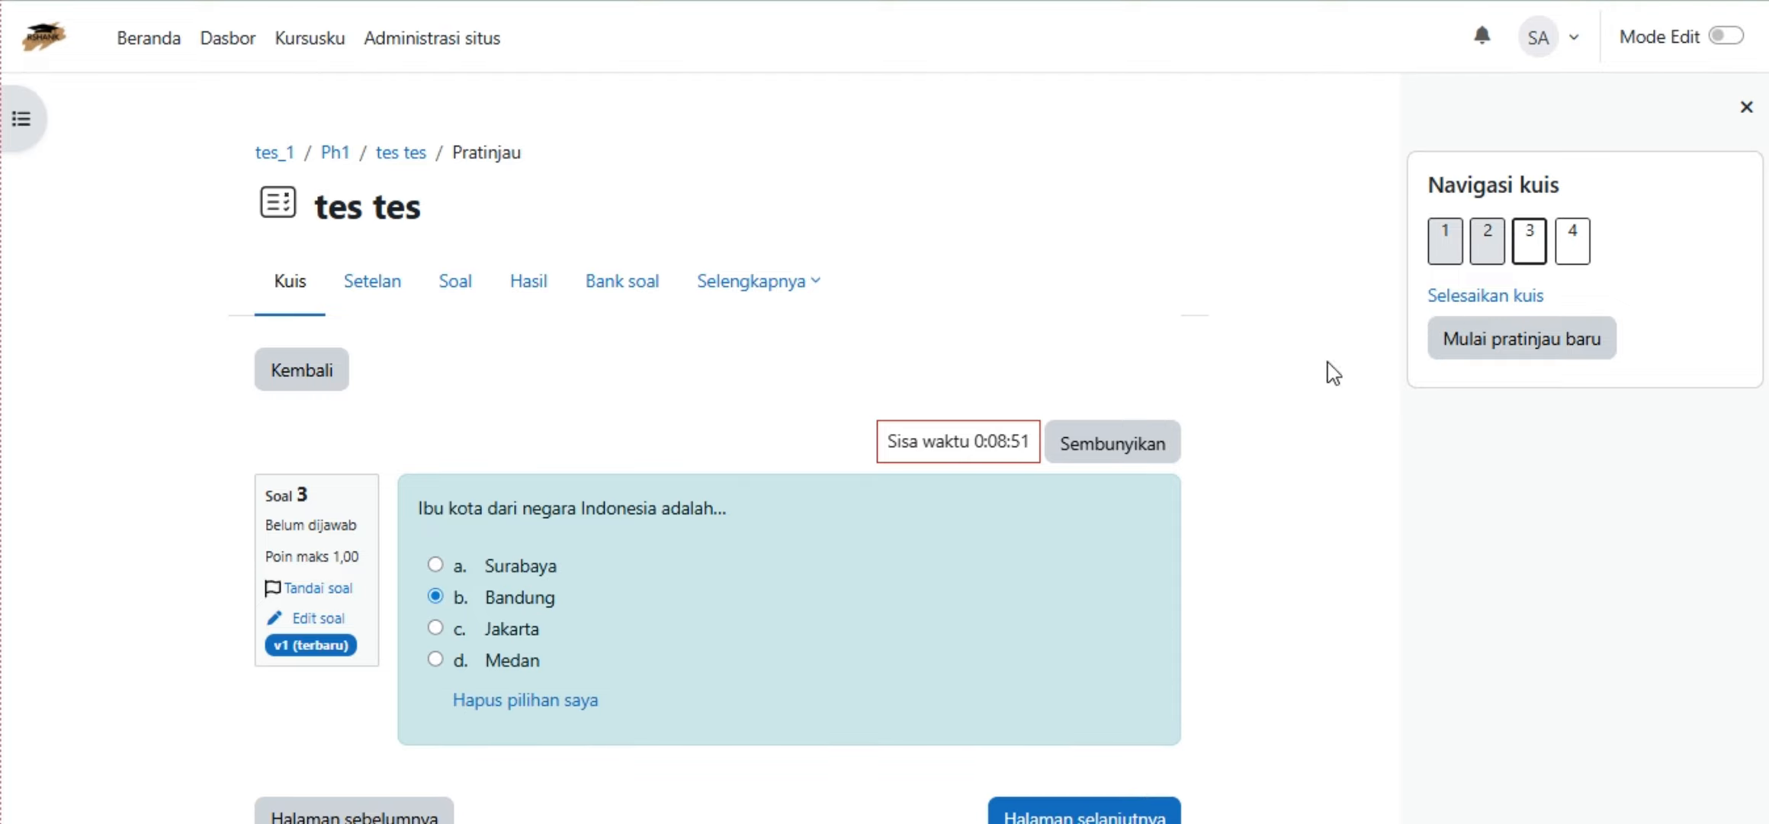
{"action": "left_click", "coordinate": [1562, 248]}
{"action": "left_click", "coordinate": [537, 659]}
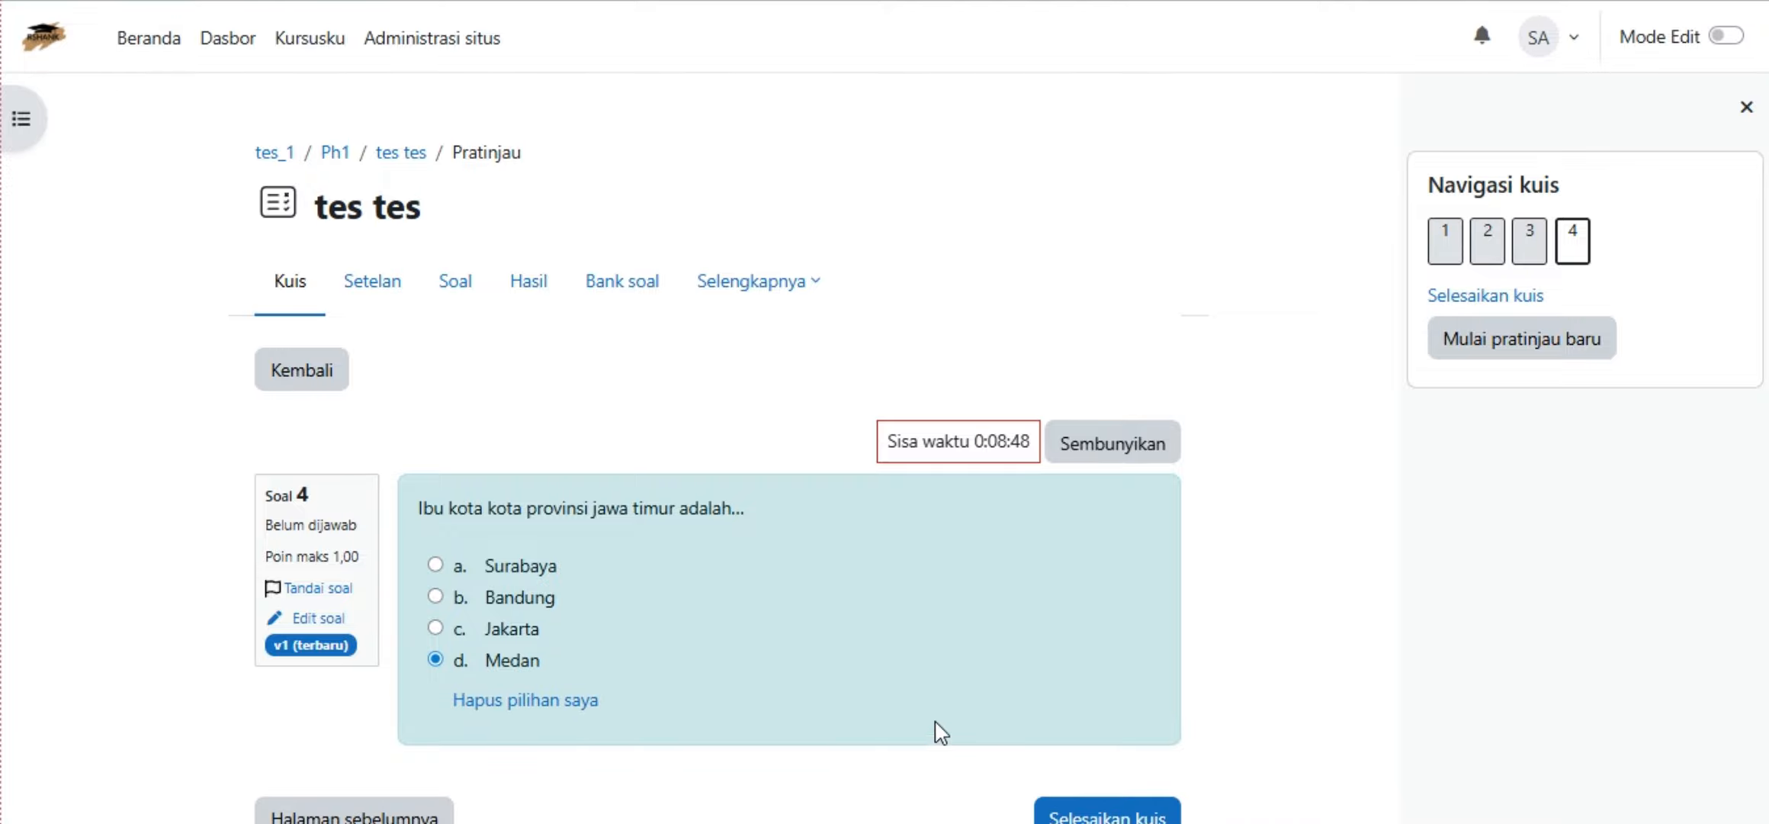
{"action": "left_click", "coordinate": [1104, 811]}
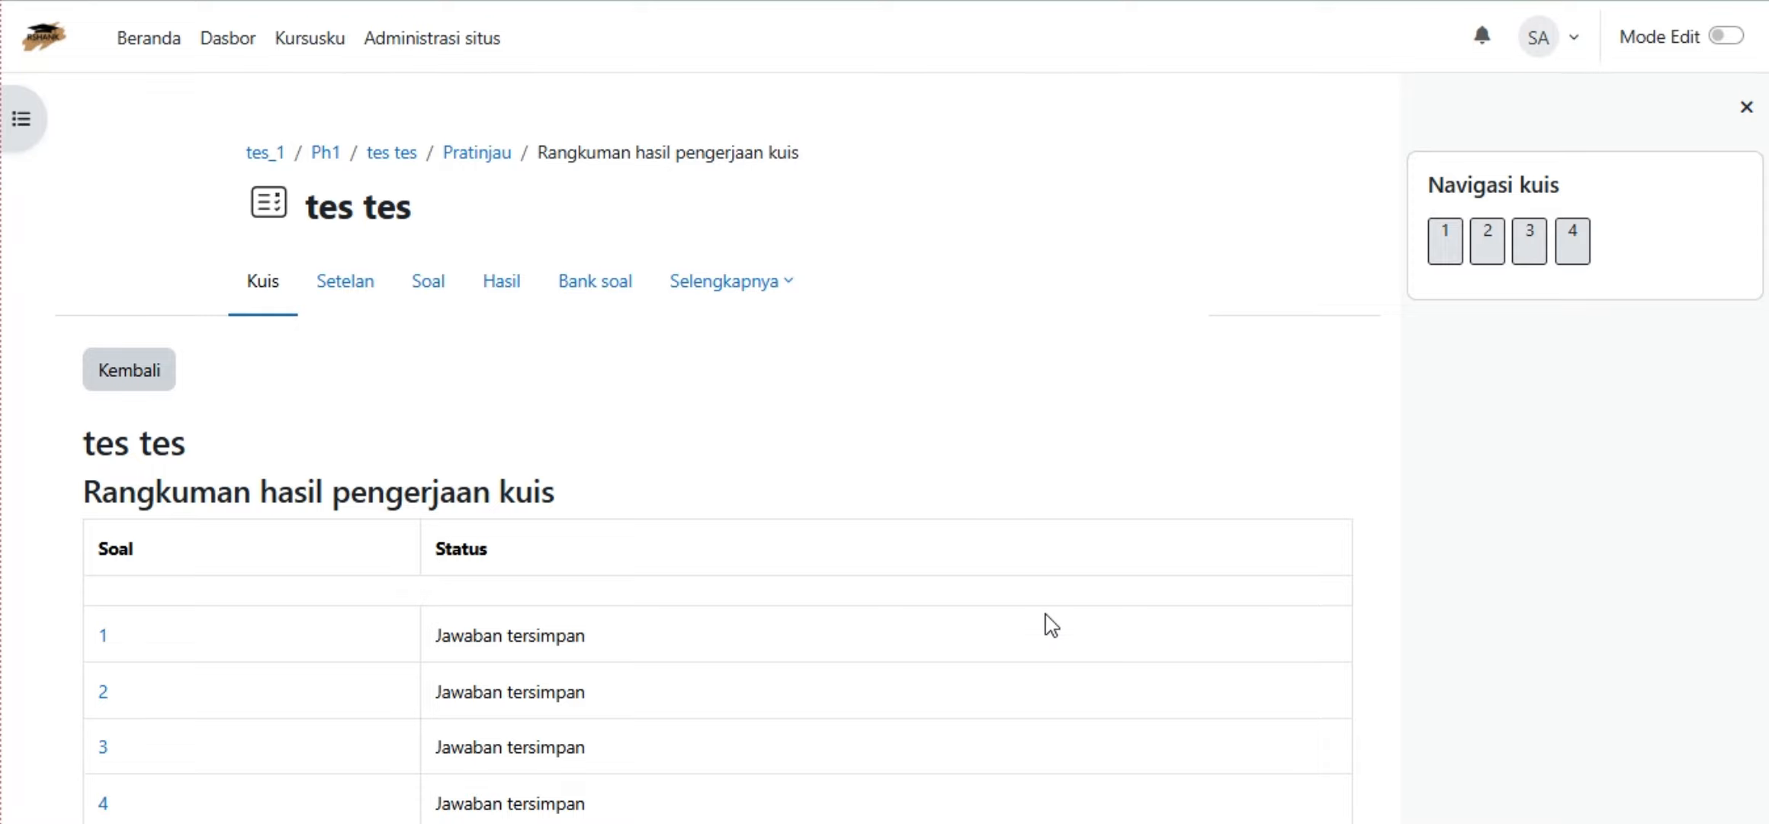
Submit all answers of the preview attempt from the attempt summary and confirm the submission.
{"action": "scroll", "coordinate": [1051, 626], "scroll_direction": "down", "scroll_amount": 5}
{"action": "left_click", "coordinate": [713, 639]}
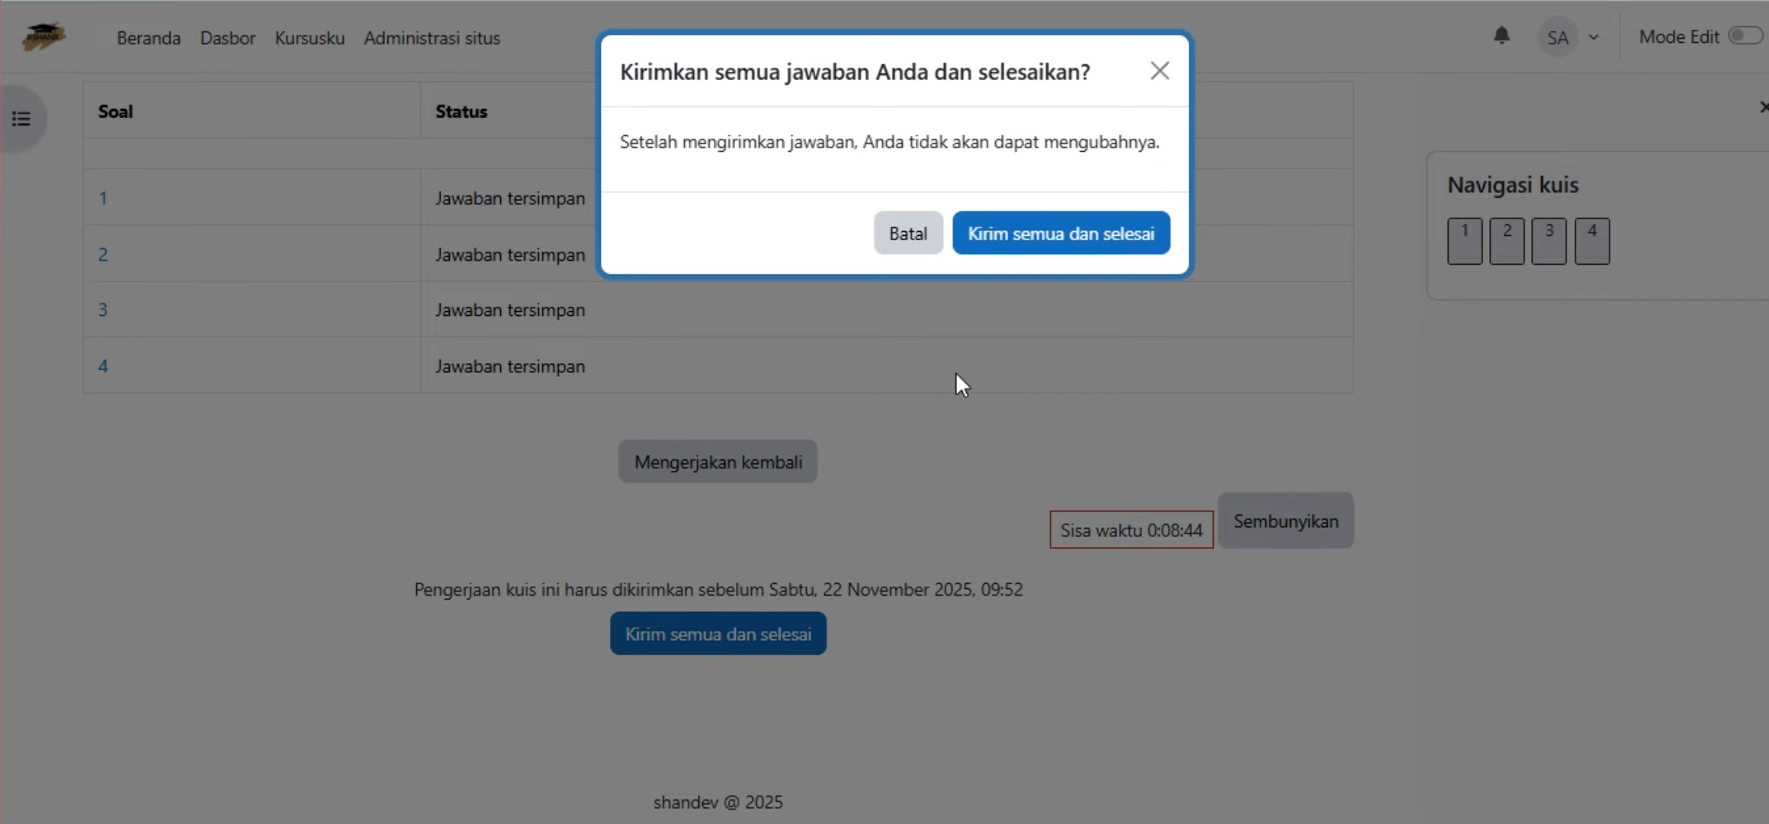
{"action": "left_click", "coordinate": [1086, 238]}
Review the submitted attempt's grade summary and the marking and feedback for questions 1 to 4.
{"action": "scroll", "coordinate": [930, 382], "scroll_direction": "down", "scroll_amount": 2}
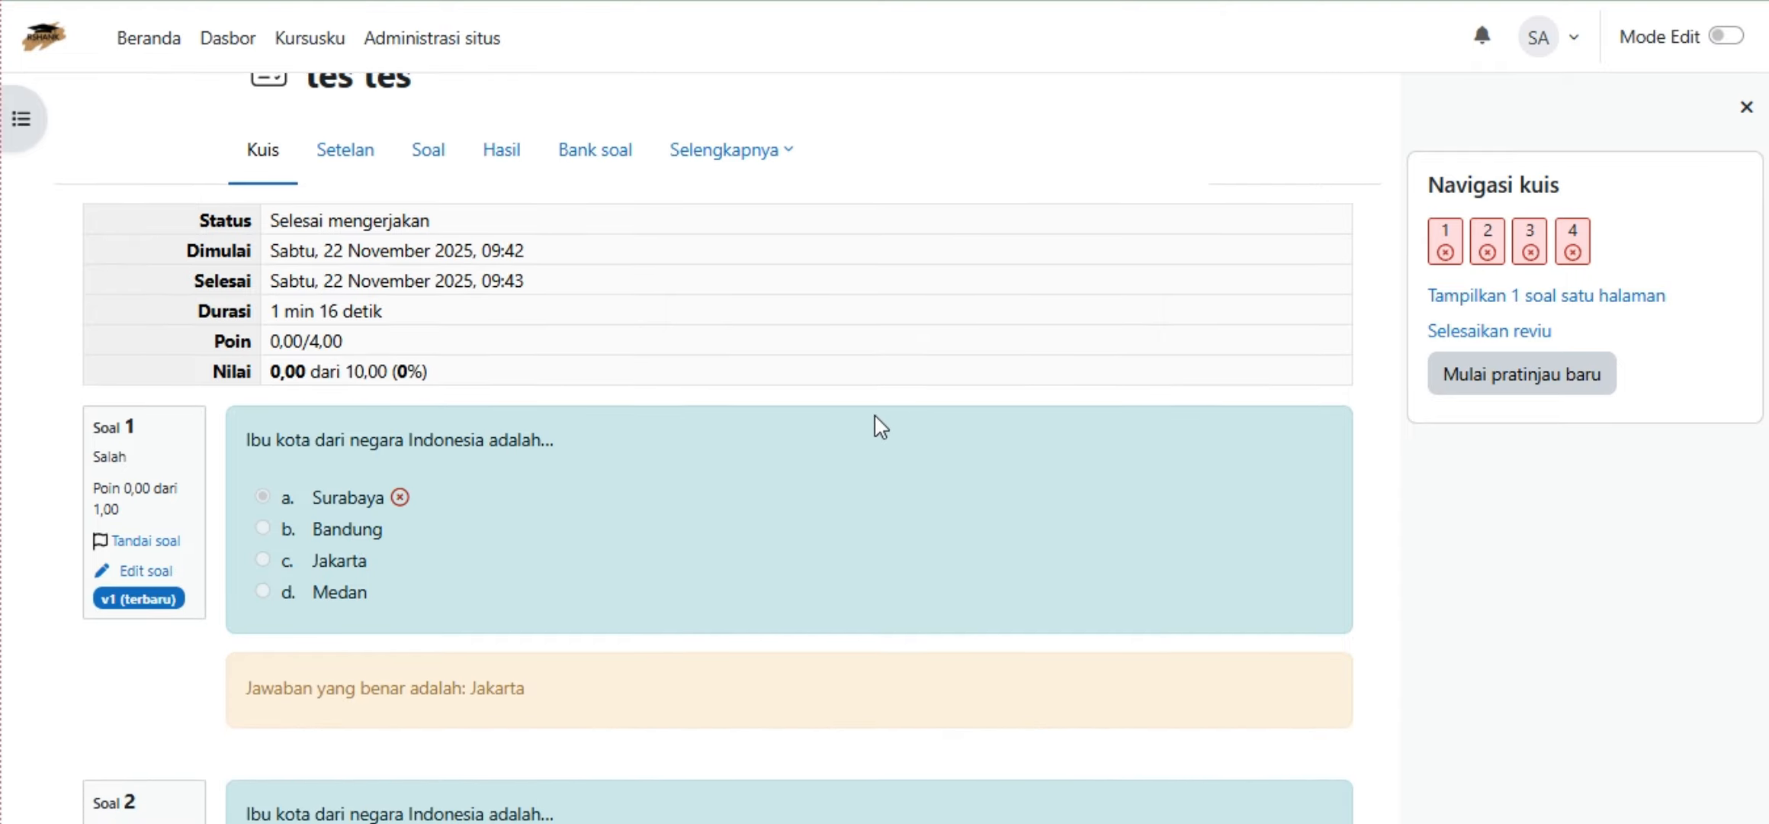
{"action": "scroll", "coordinate": [881, 427], "scroll_direction": "down", "scroll_amount": 2}
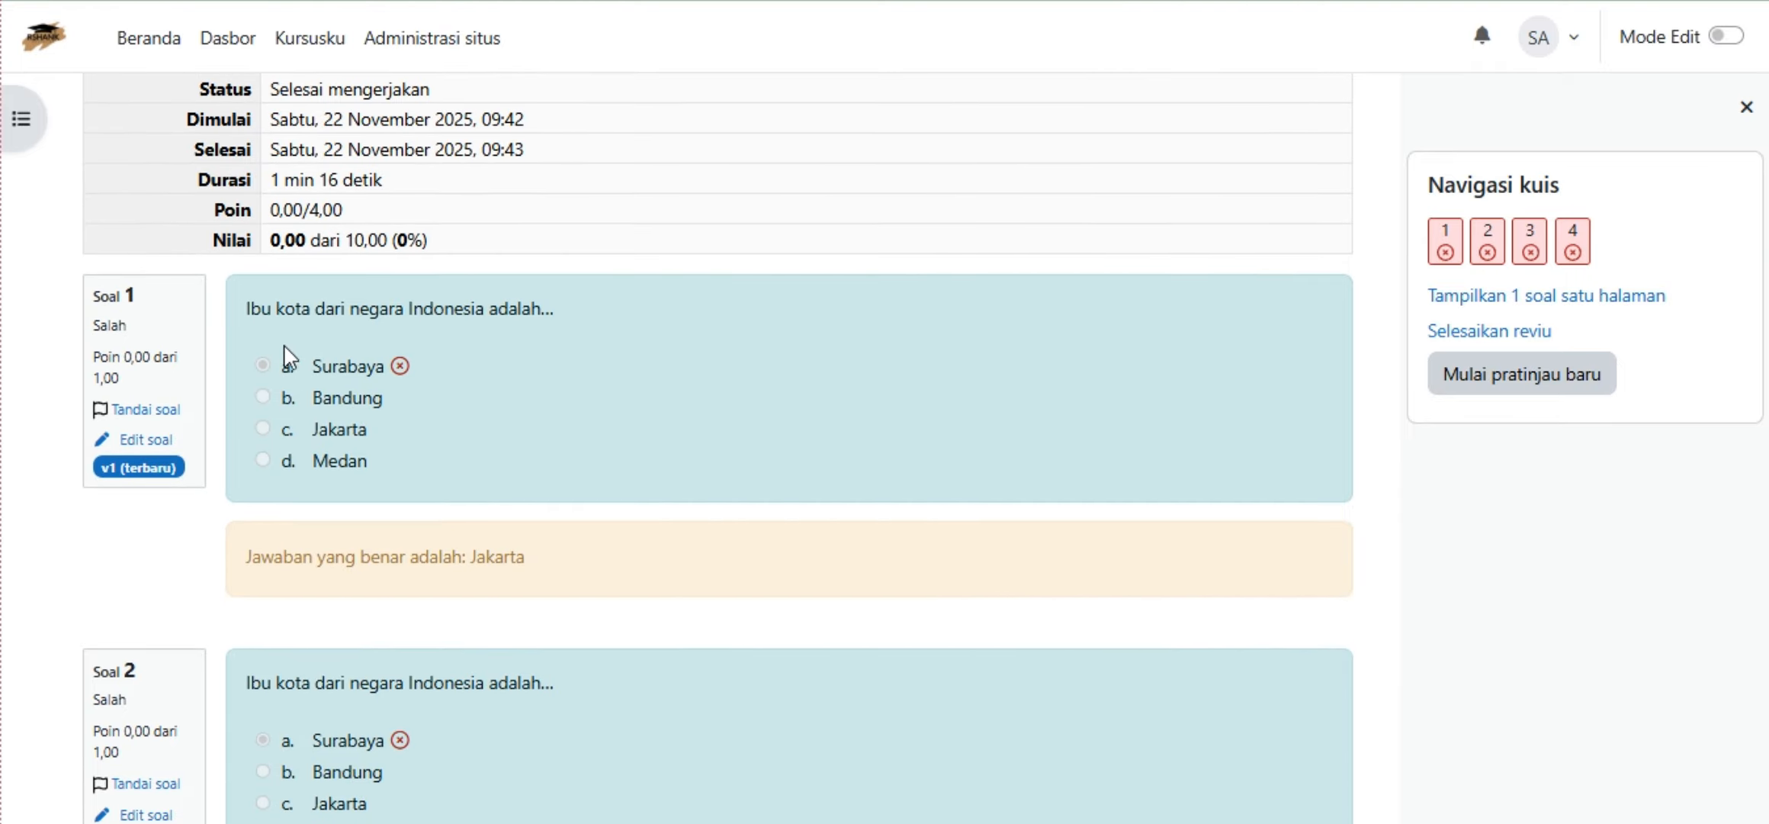
{"action": "scroll", "coordinate": [496, 472], "scroll_direction": "down", "scroll_amount": 2}
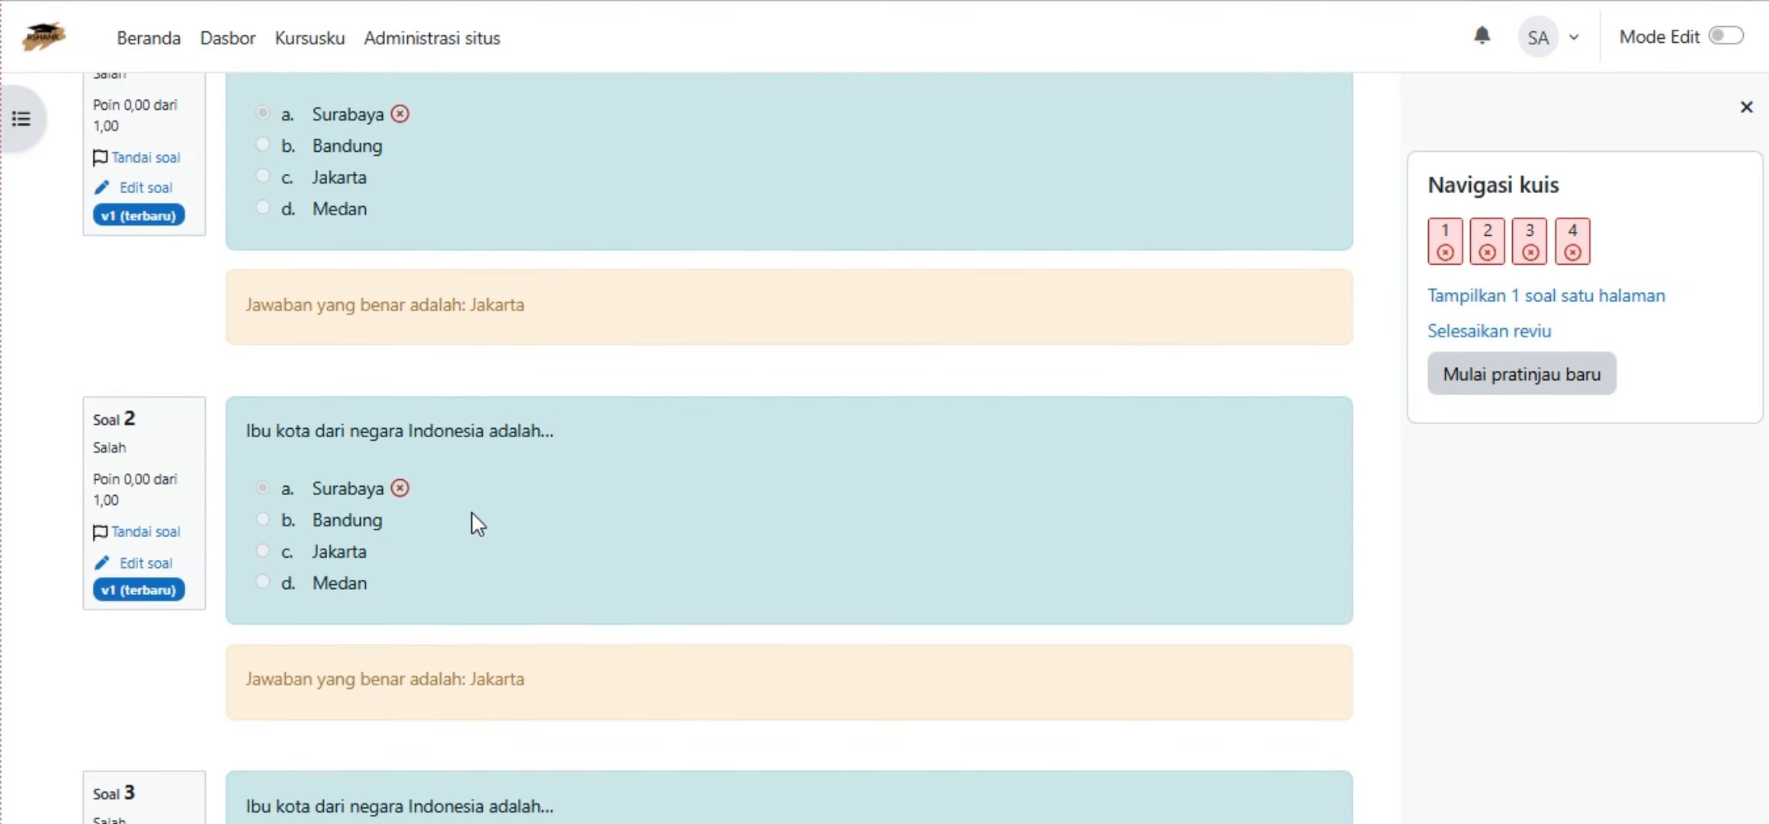
{"action": "scroll", "coordinate": [475, 533], "scroll_direction": "up", "scroll_amount": 1}
{"action": "scroll", "coordinate": [442, 496], "scroll_direction": "down", "scroll_amount": 3}
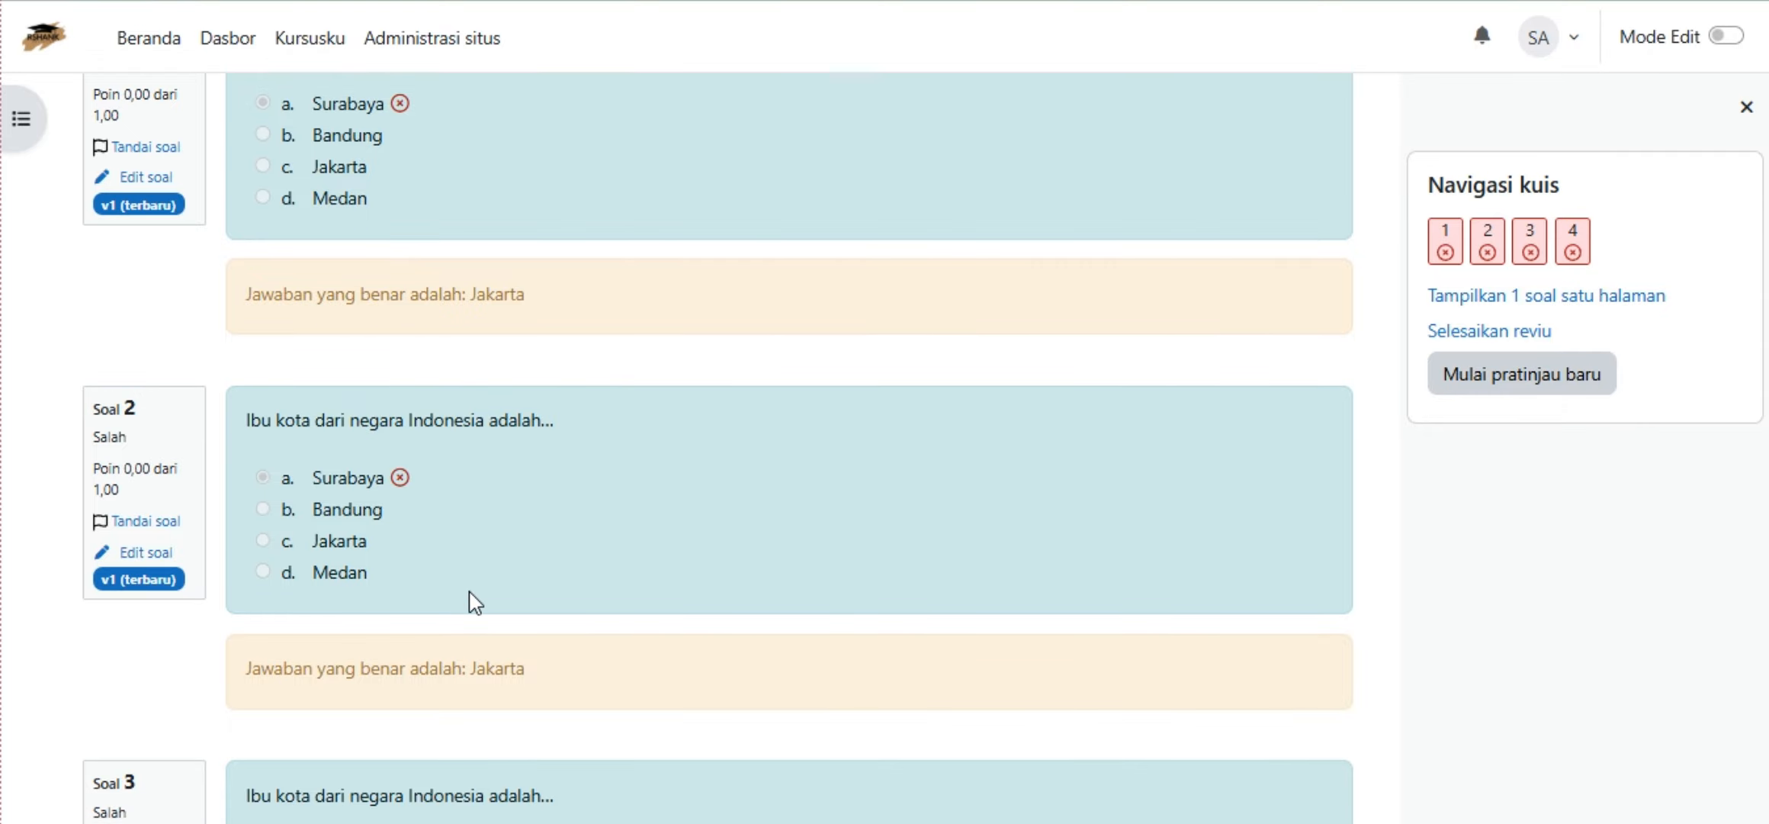
{"action": "scroll", "coordinate": [475, 606], "scroll_direction": "down", "scroll_amount": 2}
{"action": "scroll", "coordinate": [496, 603], "scroll_direction": "down", "scroll_amount": 2}
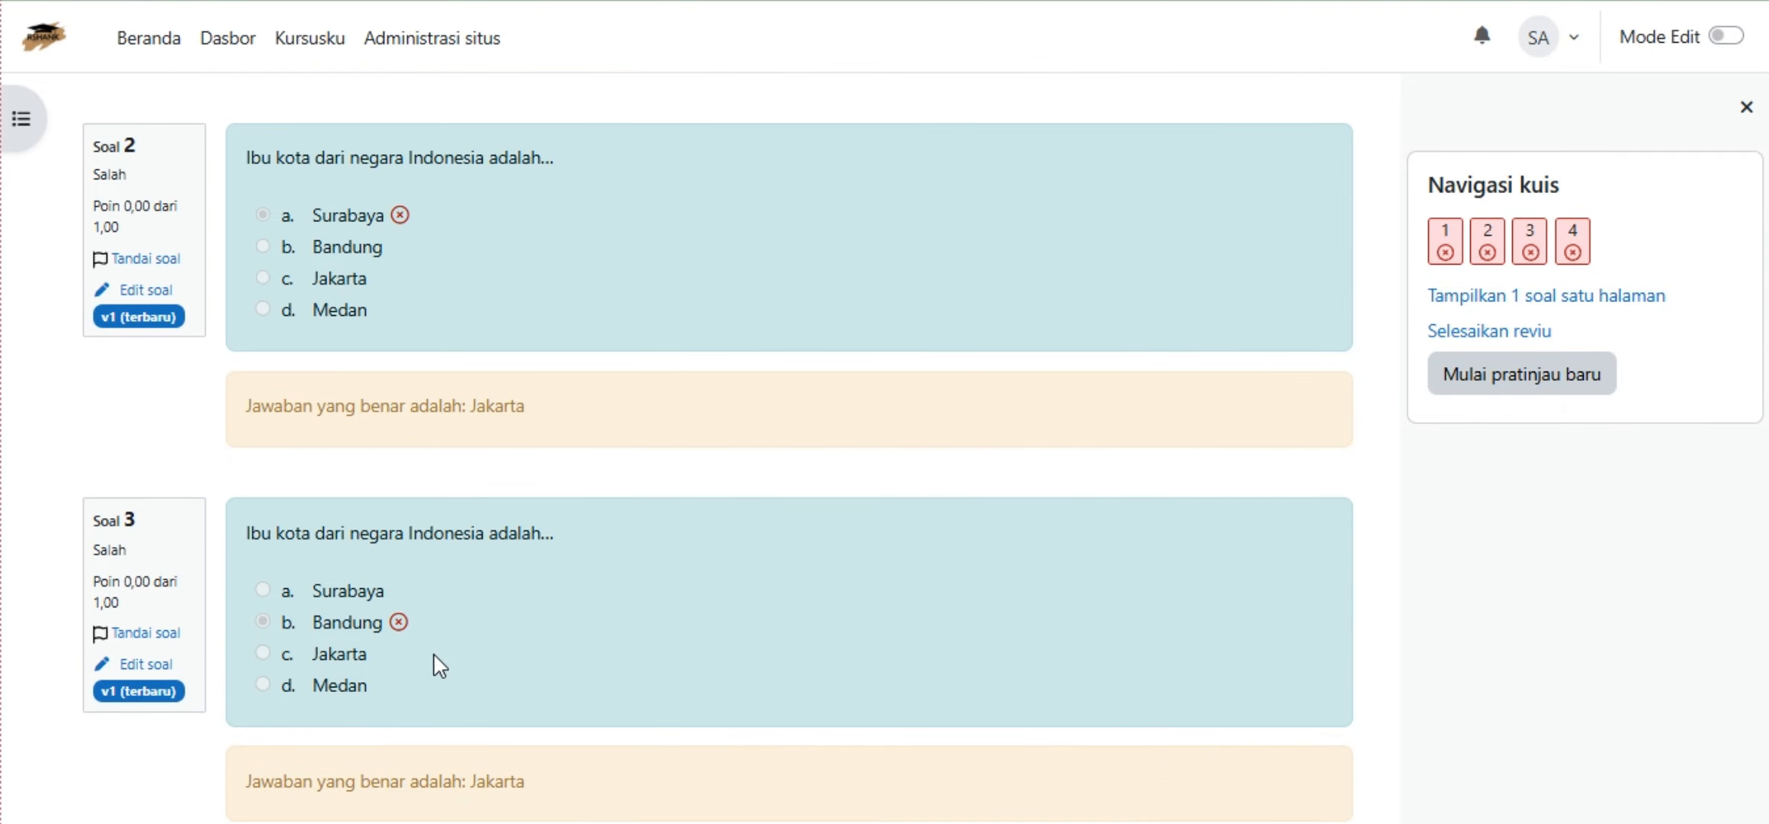
{"action": "scroll", "coordinate": [431, 657], "scroll_direction": "down", "scroll_amount": 5}
{"action": "scroll", "coordinate": [441, 654], "scroll_direction": "down", "scroll_amount": 2}
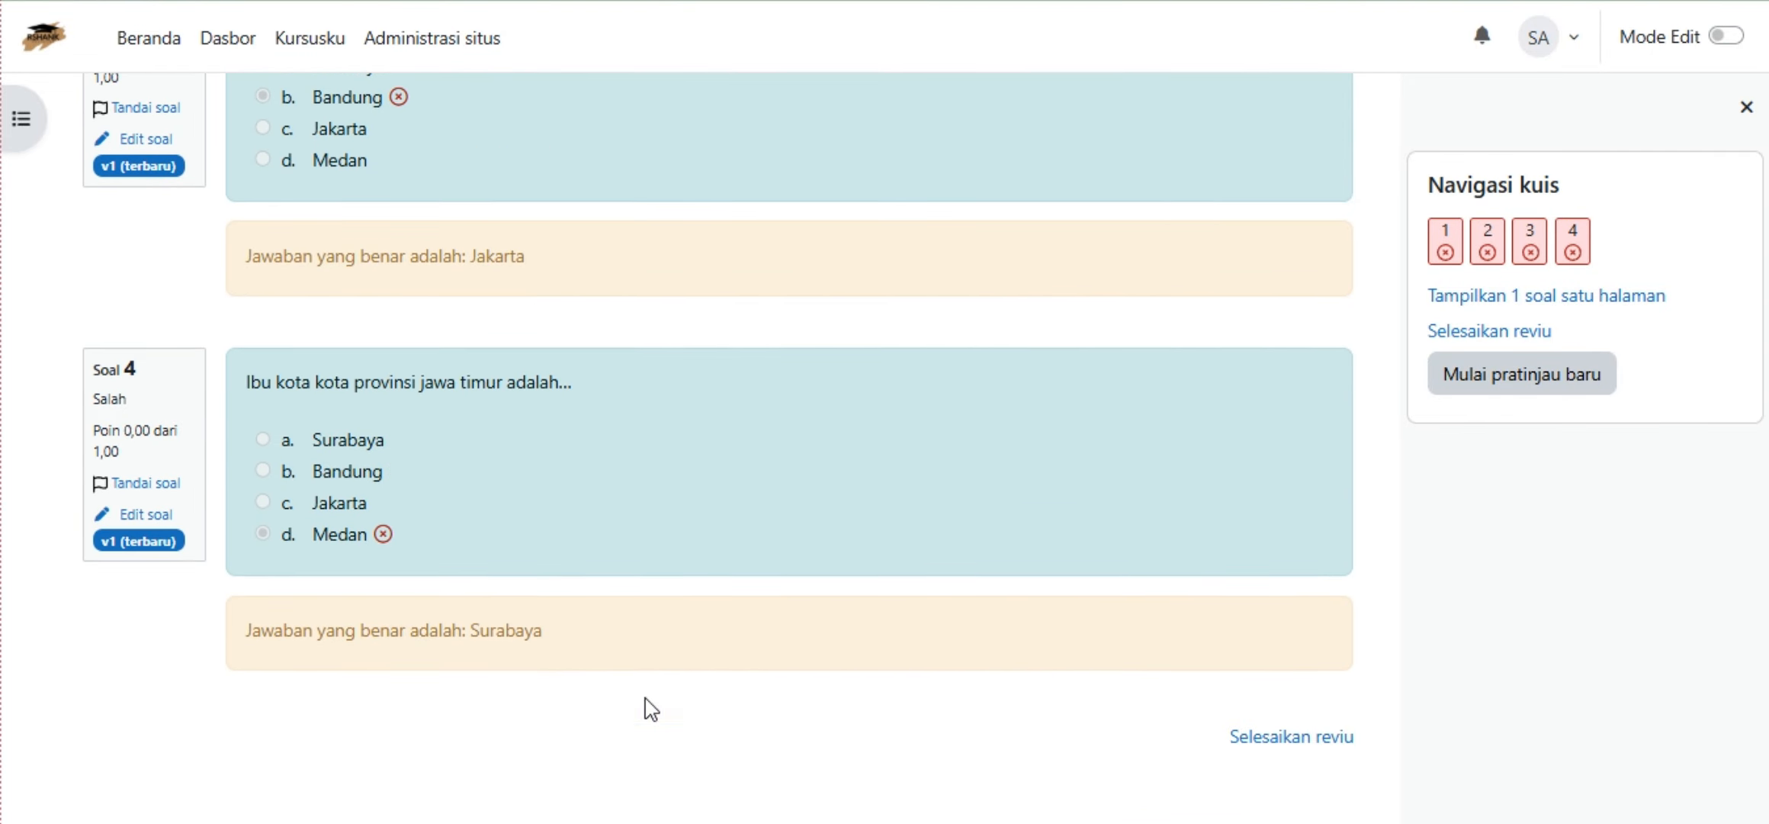
Examine the correct-answer feedback lines from question 4 back to question 1, highlighting each line's text.
{"action": "left_click_drag", "start_coordinate": [543, 631], "coordinate": [241, 651]}
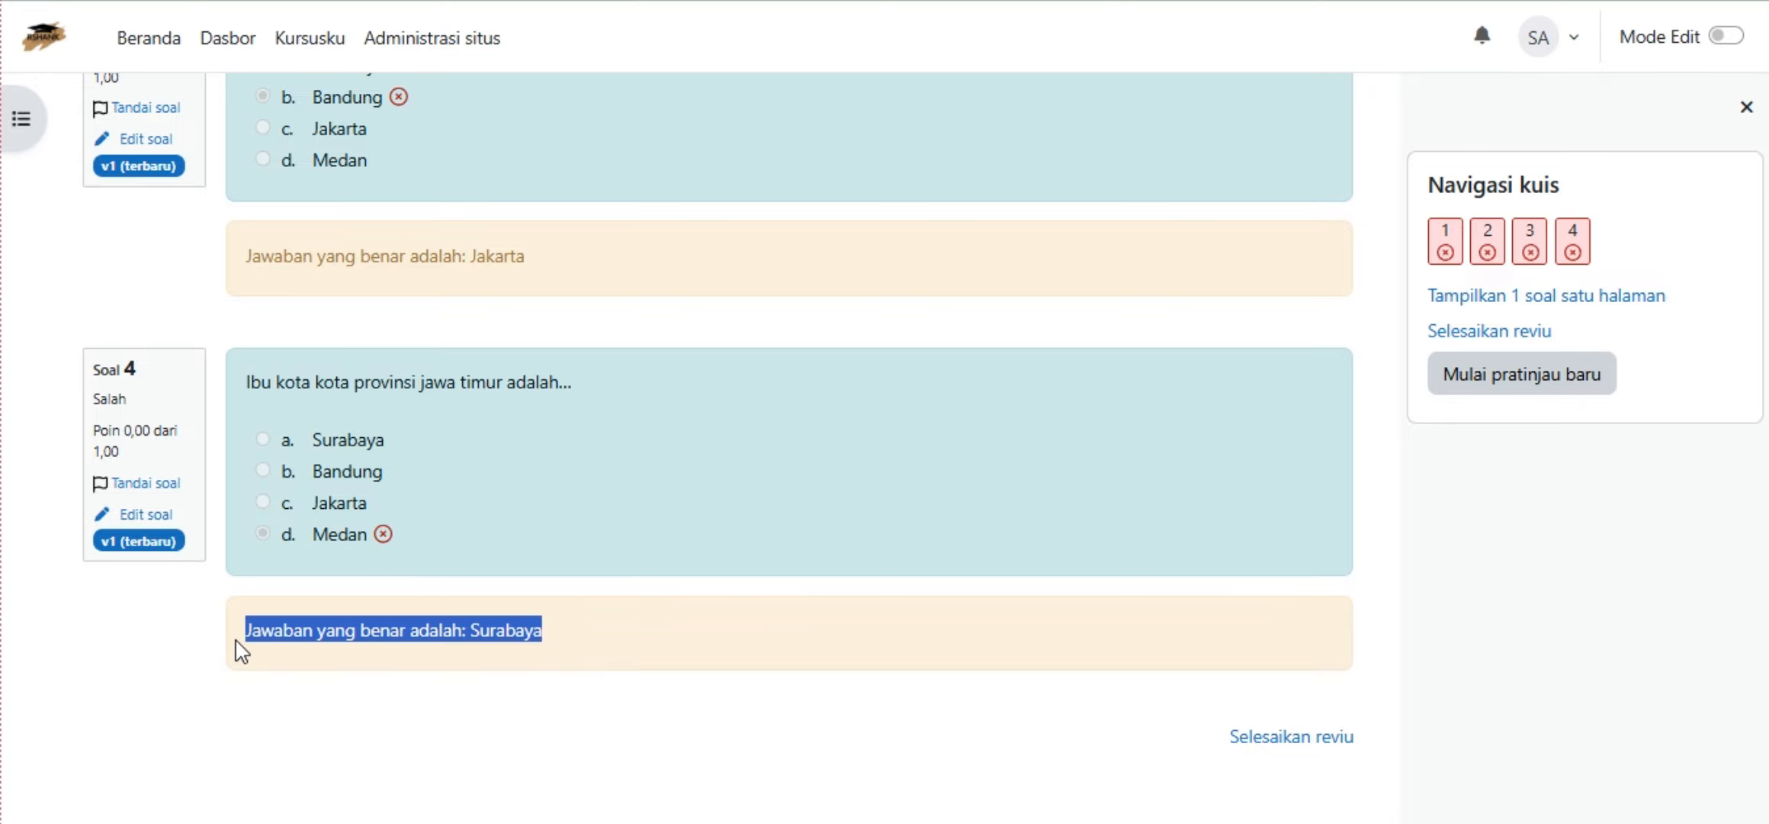
{"action": "left_click_drag", "start_coordinate": [561, 252], "coordinate": [165, 263]}
{"action": "scroll", "coordinate": [570, 336], "scroll_direction": "up", "scroll_amount": 5}
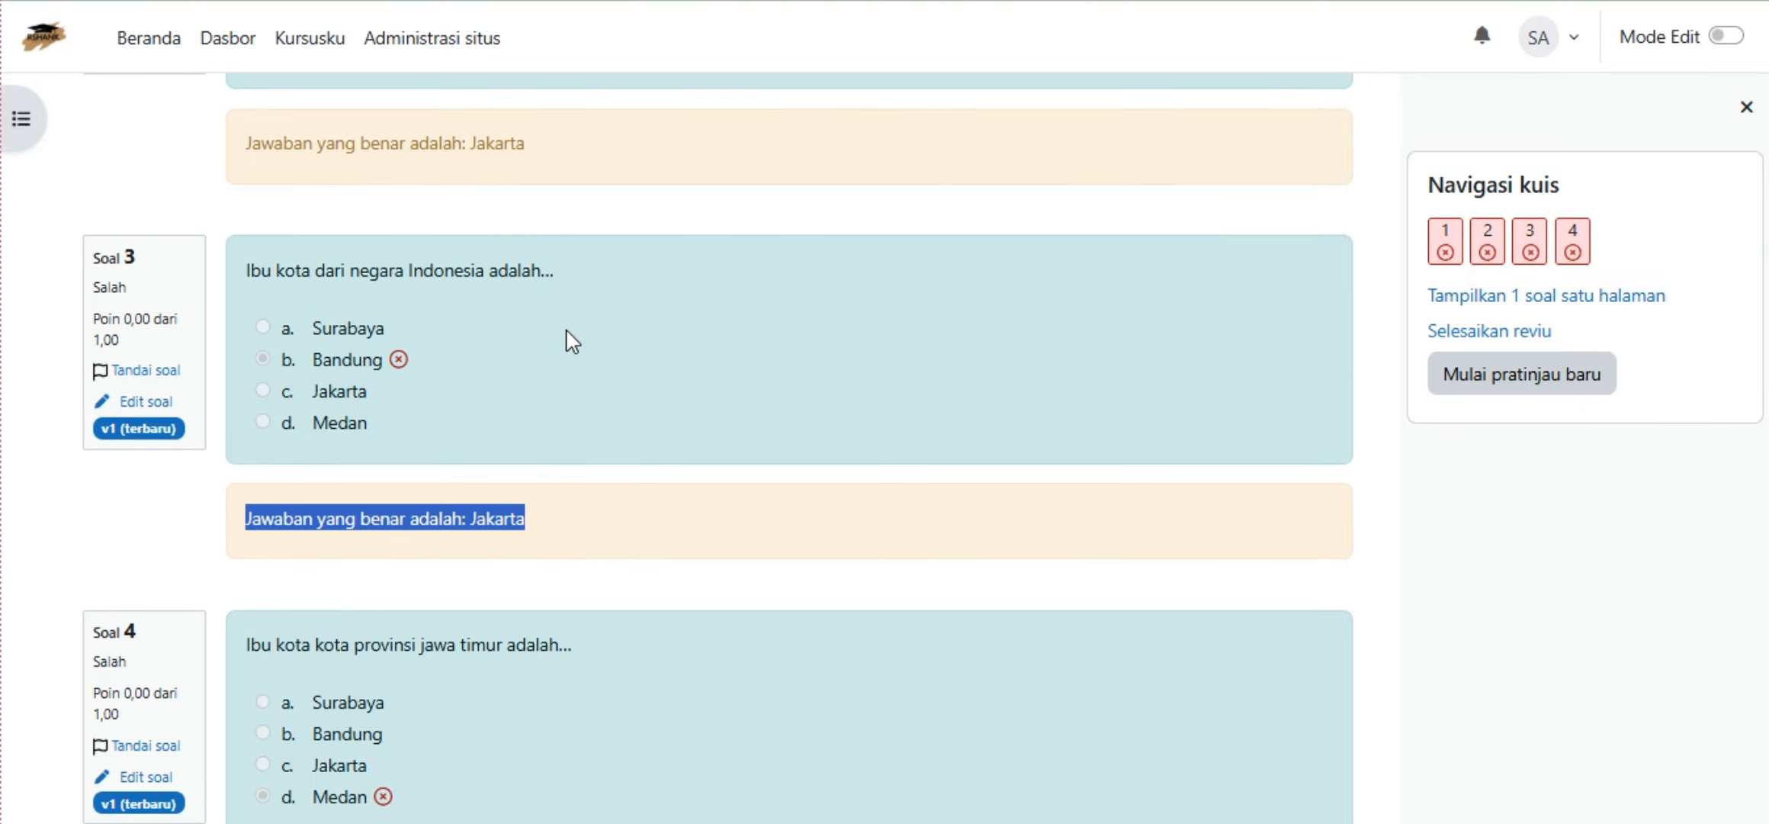
{"action": "left_click_drag", "start_coordinate": [559, 281], "coordinate": [180, 288]}
{"action": "scroll", "coordinate": [546, 348], "scroll_direction": "up", "scroll_amount": 5}
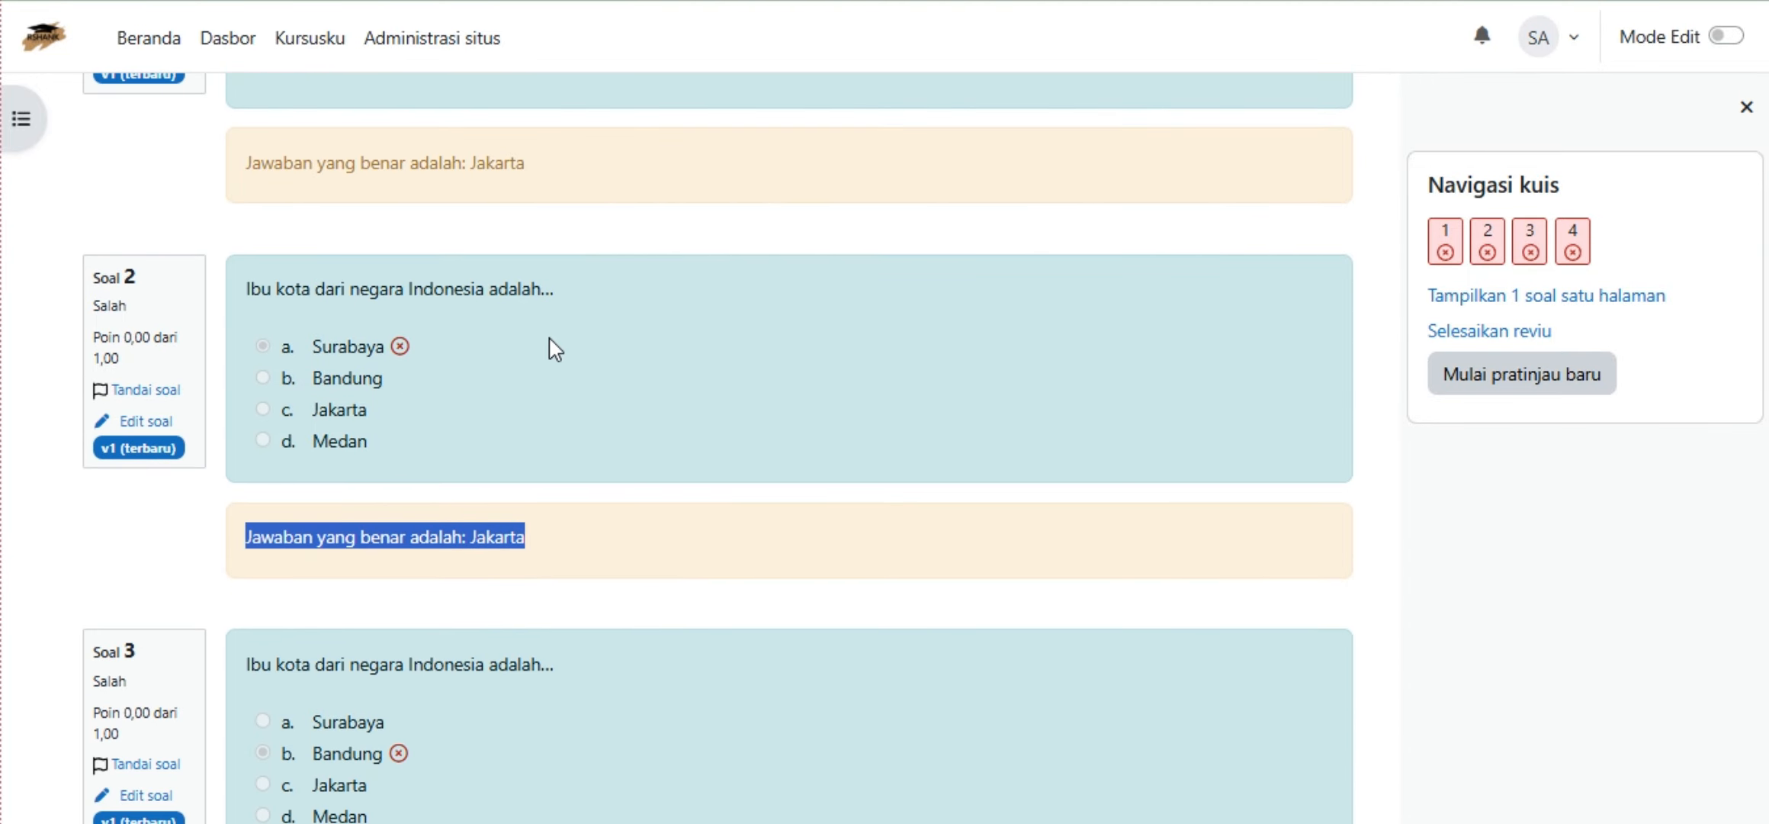
{"action": "left_click_drag", "start_coordinate": [576, 324], "coordinate": [158, 322]}
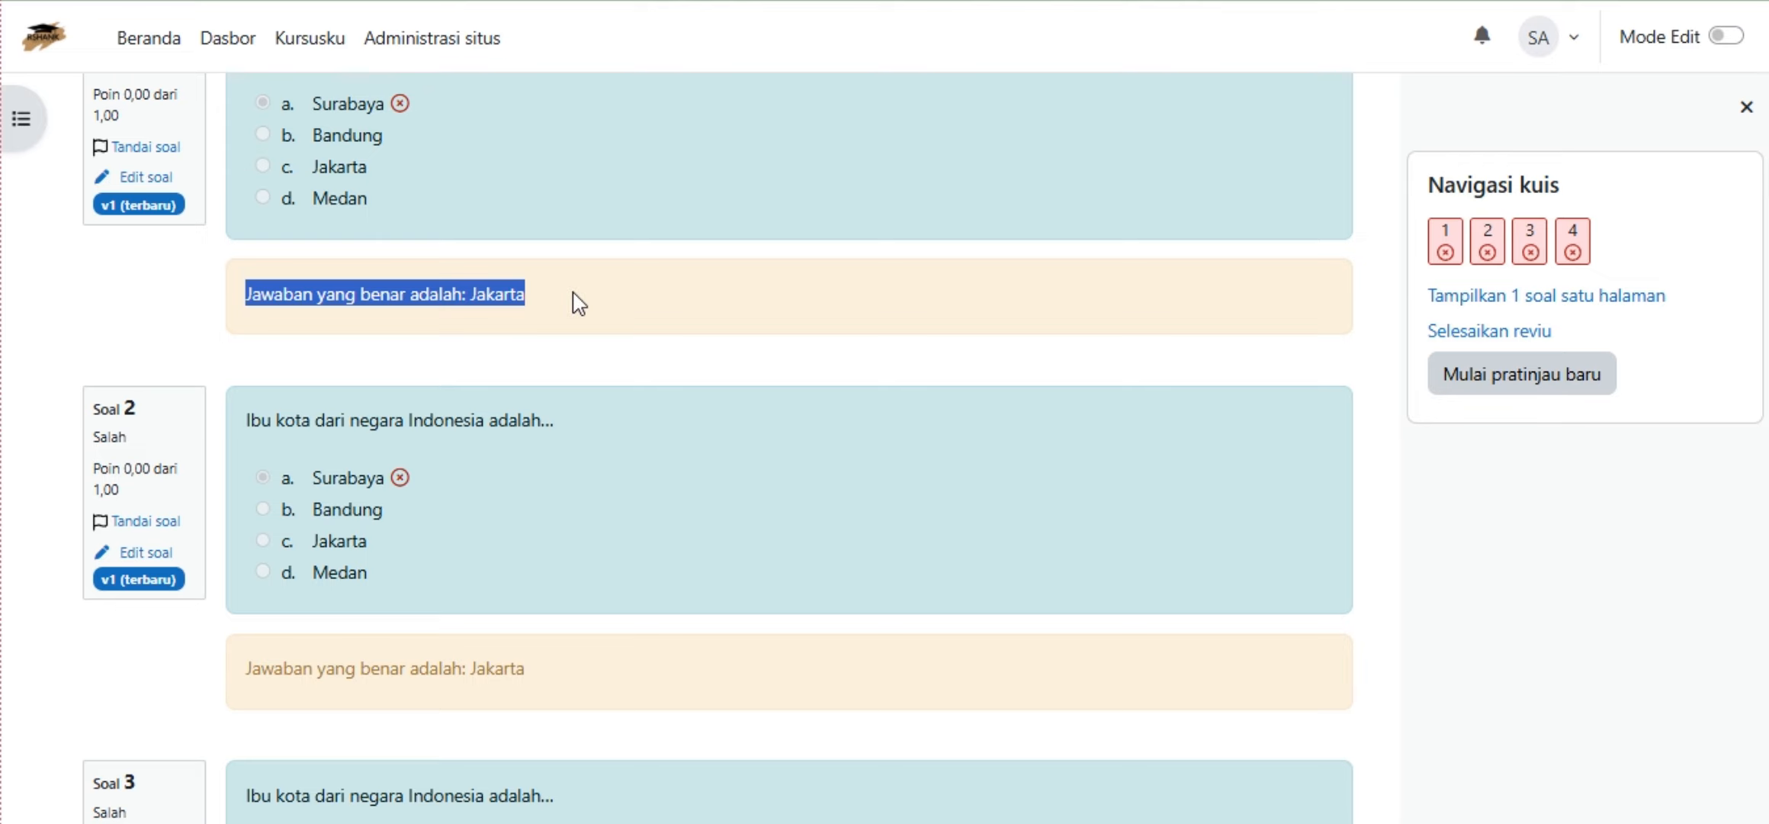
{"action": "scroll", "coordinate": [580, 301], "scroll_direction": "up", "scroll_amount": 3}
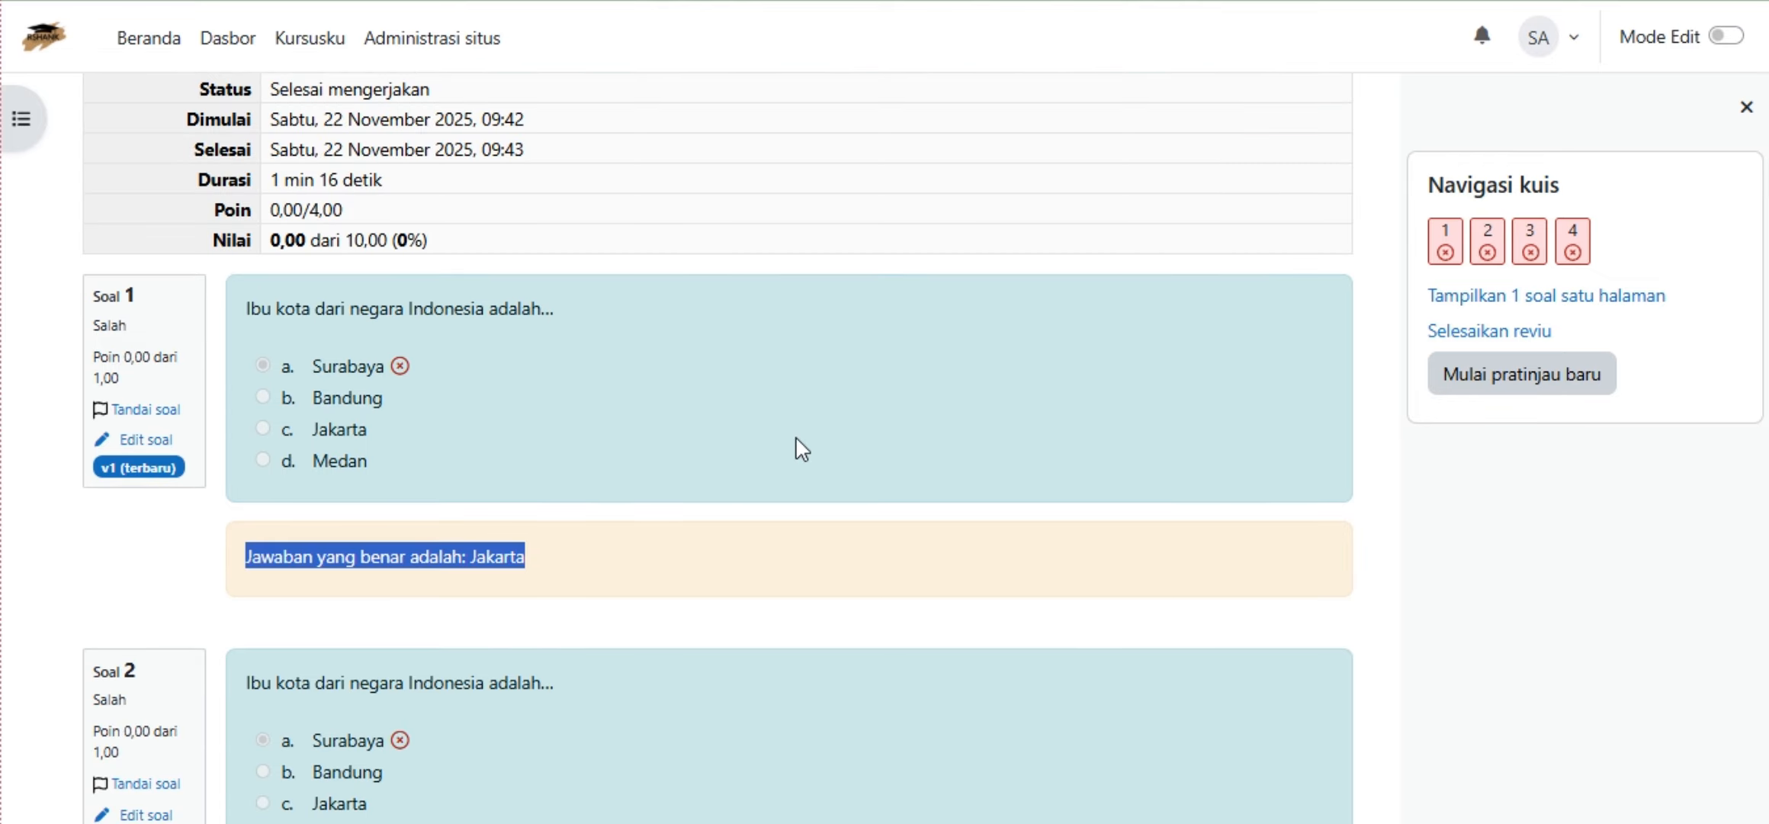
{"action": "scroll", "coordinate": [806, 422], "scroll_direction": "down", "scroll_amount": 14}
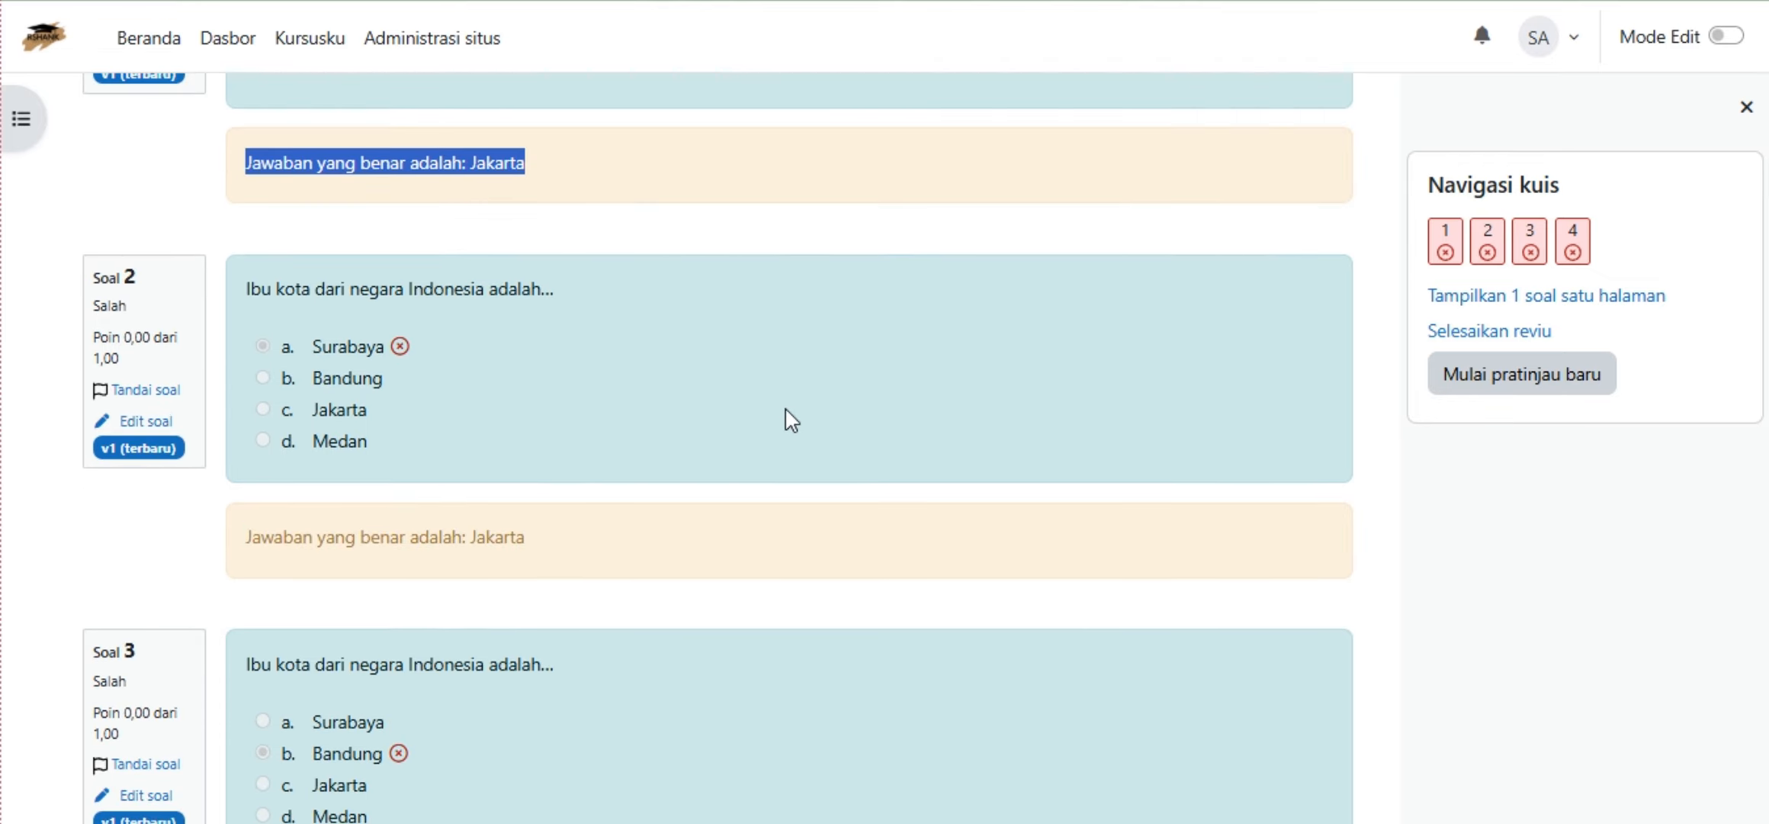